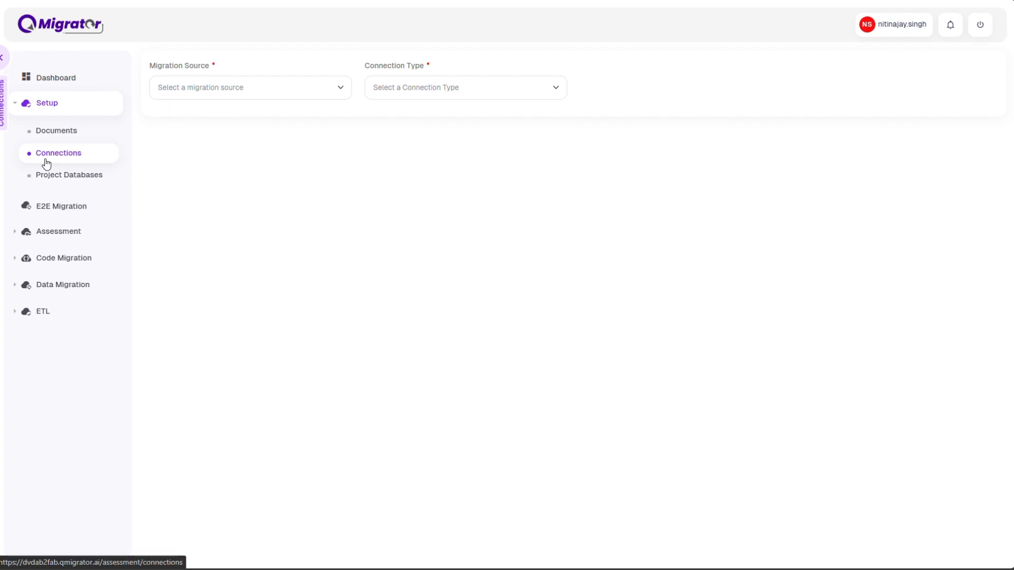
Step: List the existing Source connections for the Database migration source, followed by its Target connections
left_click(244, 83)
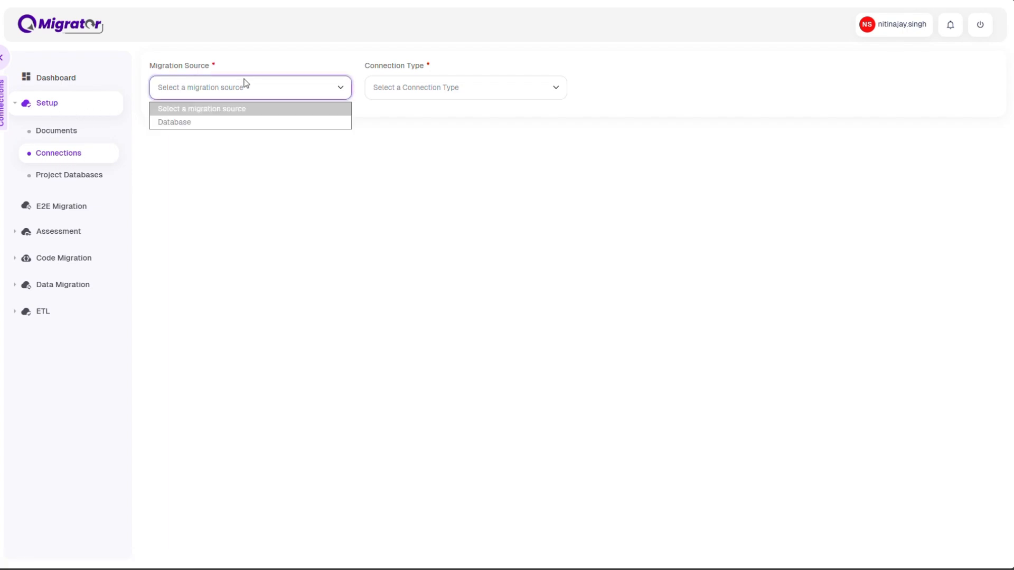
left_click(205, 129)
left_click(396, 95)
left_click(389, 122)
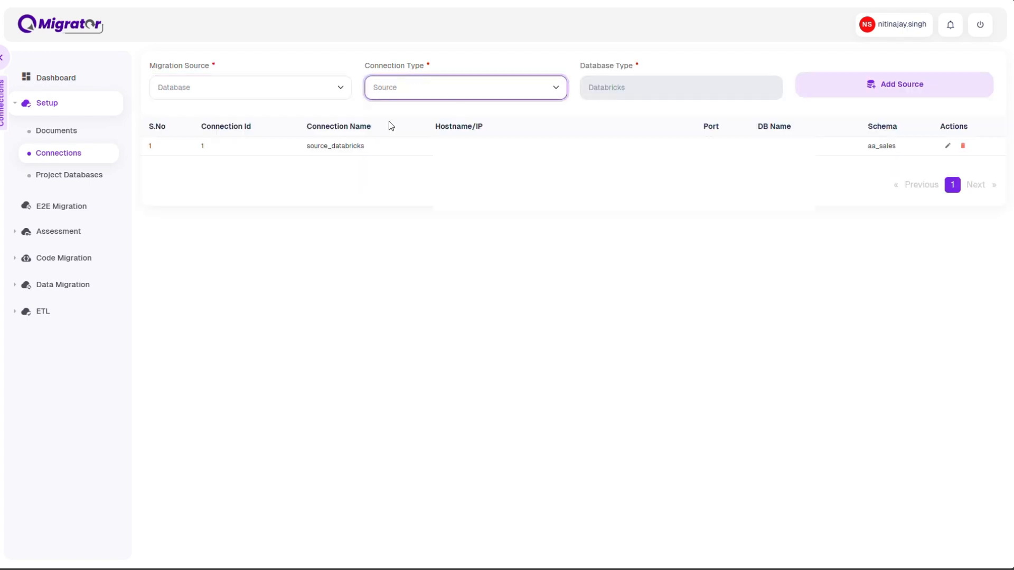
left_click(453, 92)
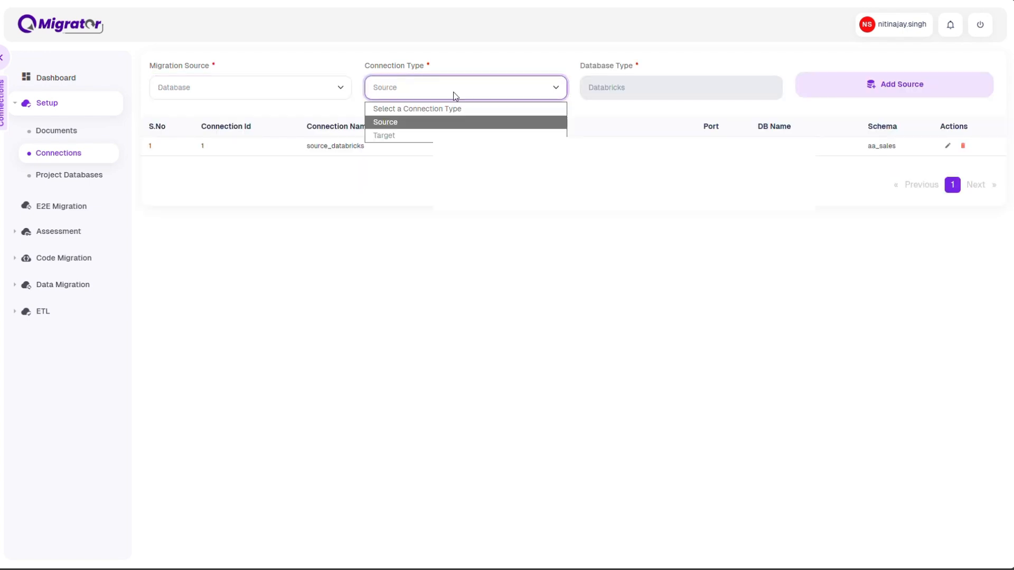
left_click(422, 137)
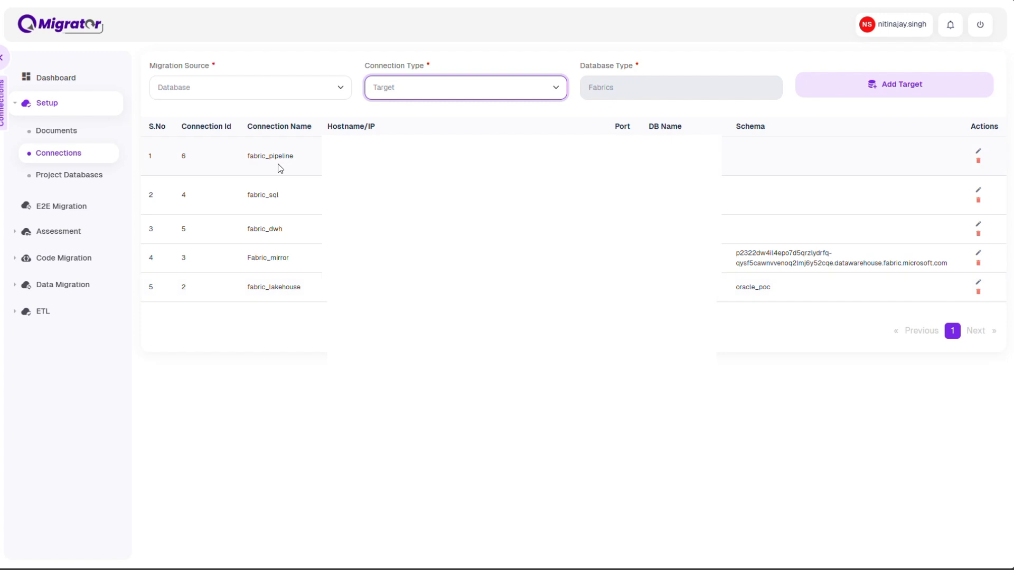
Step: In the assessment's Schema Management, choose source_databricks for source schema extraction and reload the list of execution reports
left_click(71, 231)
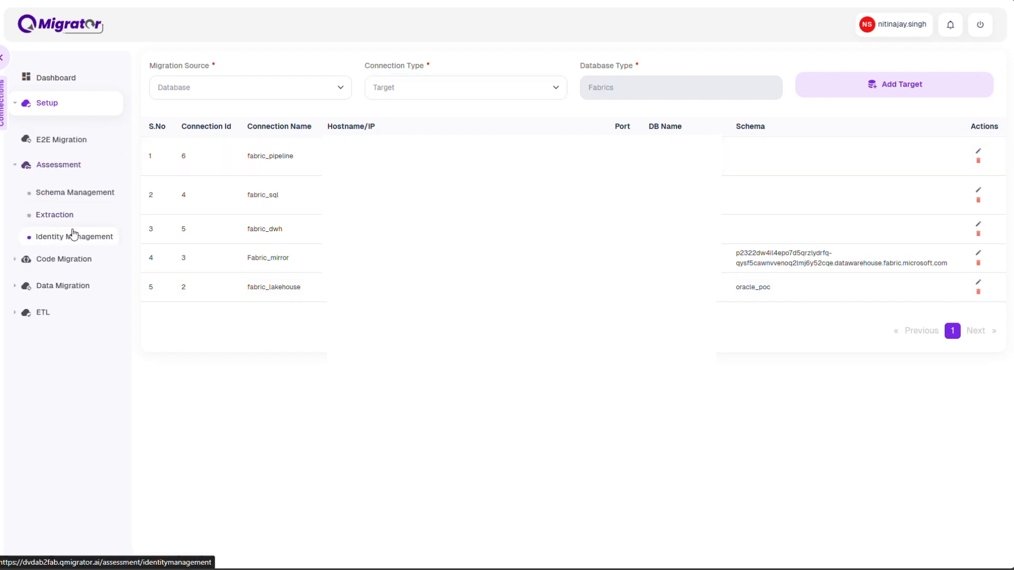
left_click(76, 193)
left_click(195, 121)
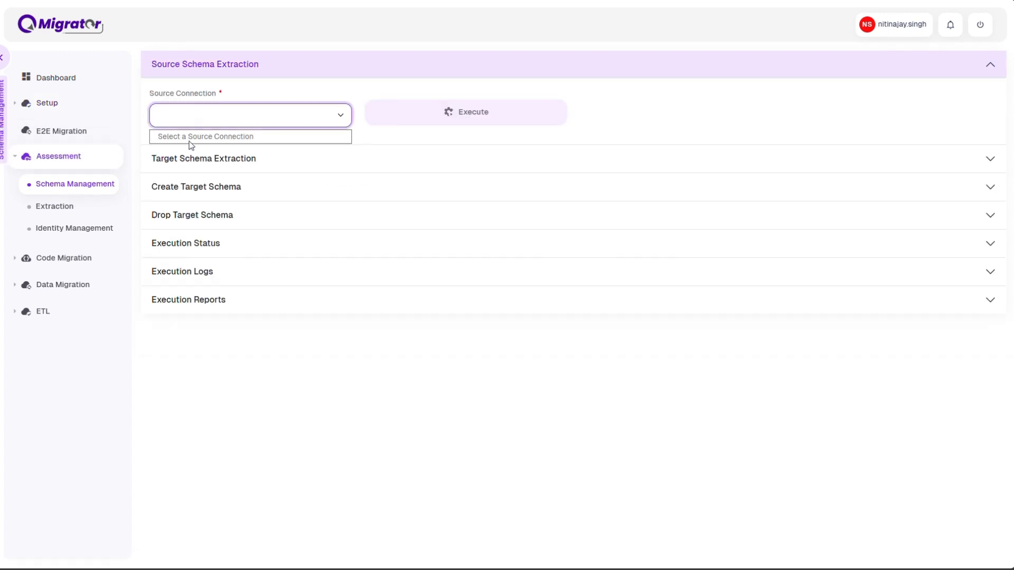
left_click(205, 147)
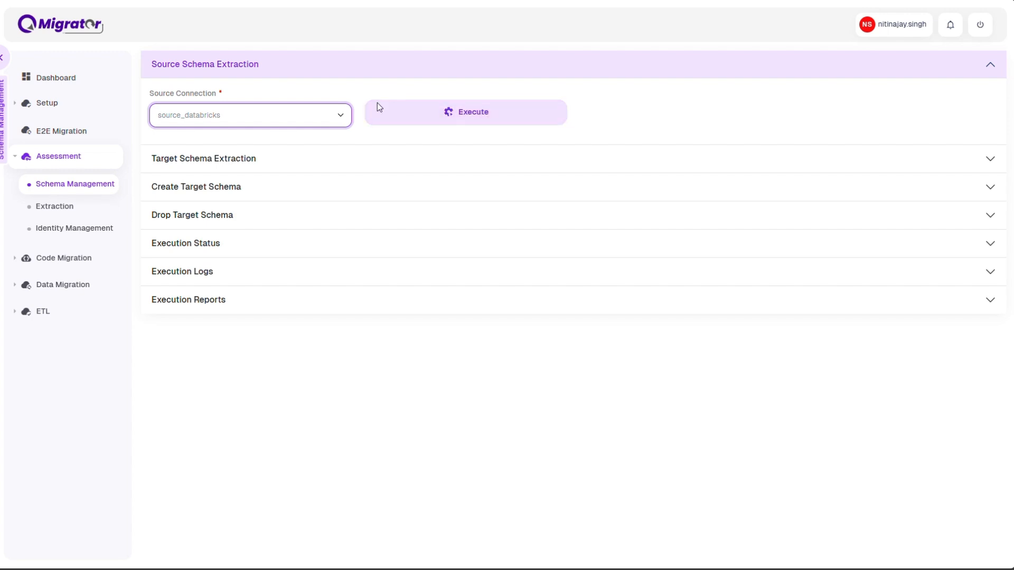
left_click(214, 300)
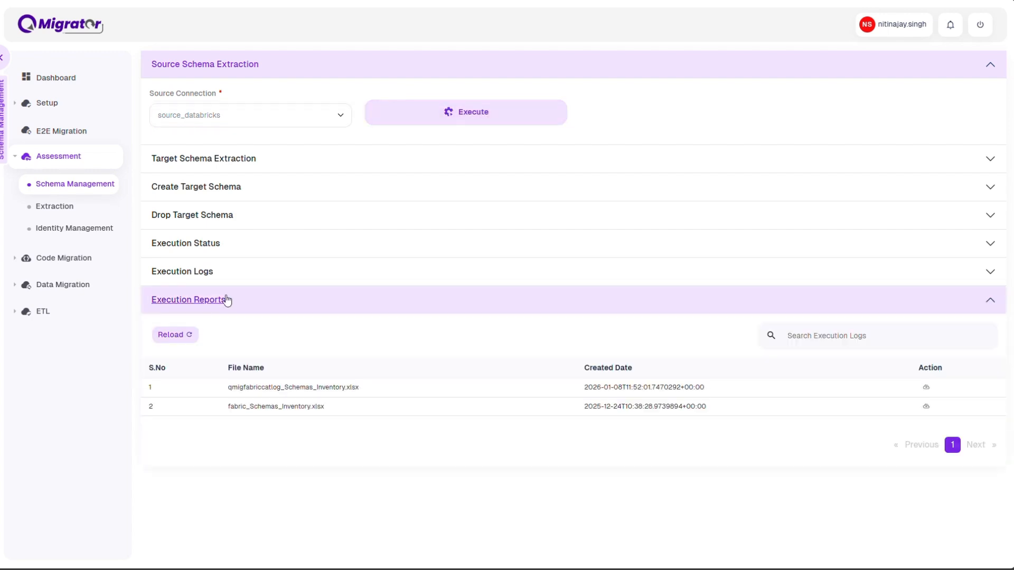
left_click(185, 337)
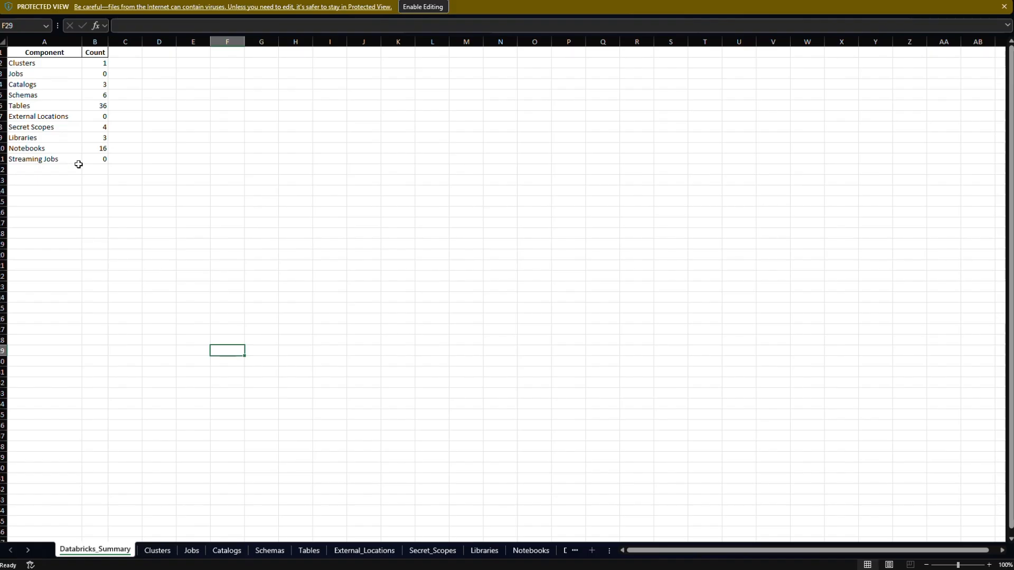
Step: Examine the inventory workbook's sheets from Clusters and Catalogs through Schemas, Tables, External_Locations, Secret_Scopes, Libraries and Notebooks to DLT_Pipelines
left_click(158, 550)
left_click(226, 550)
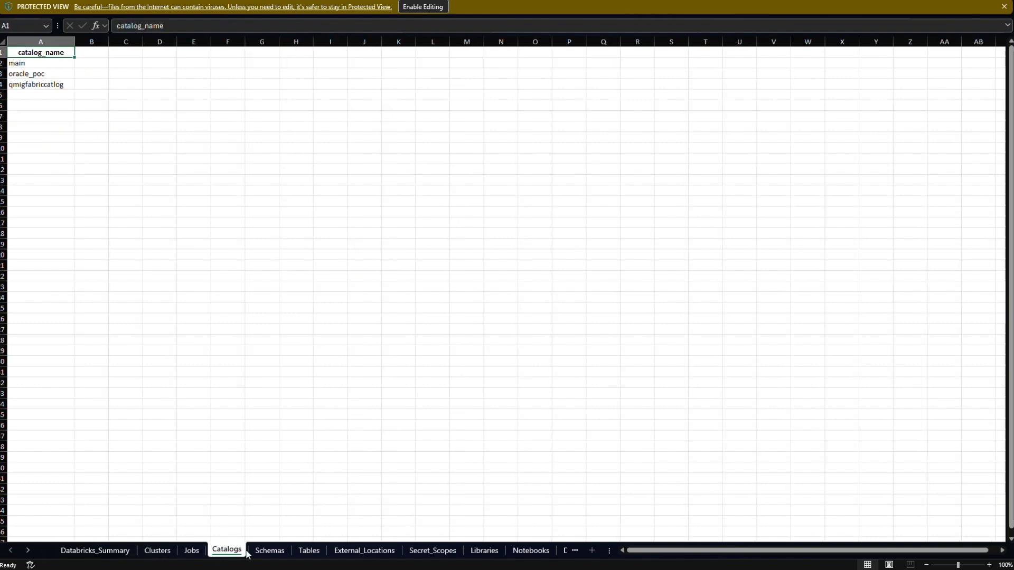
left_click(266, 551)
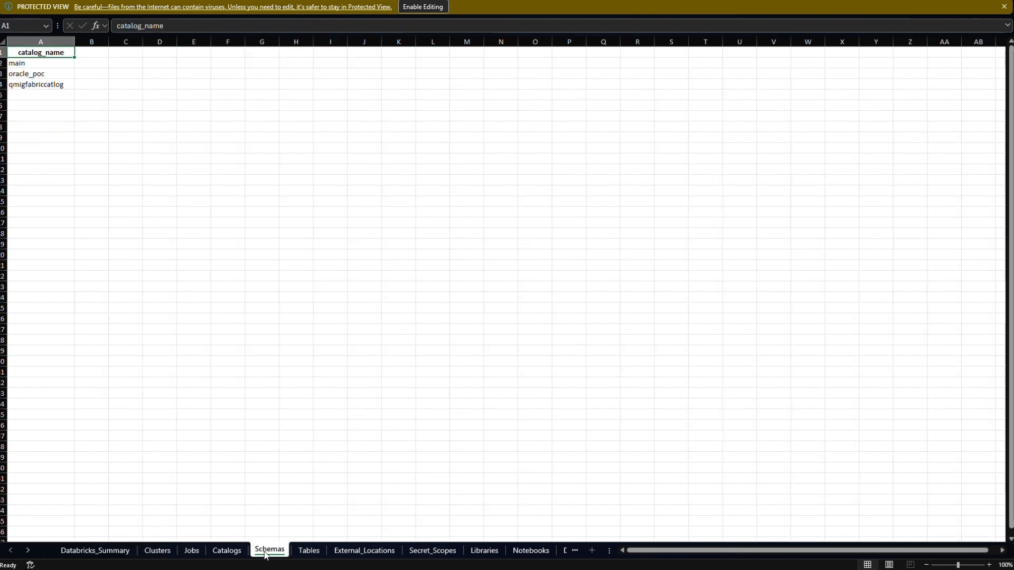
left_click(306, 551)
left_click(364, 550)
left_click(433, 553)
left_click(478, 553)
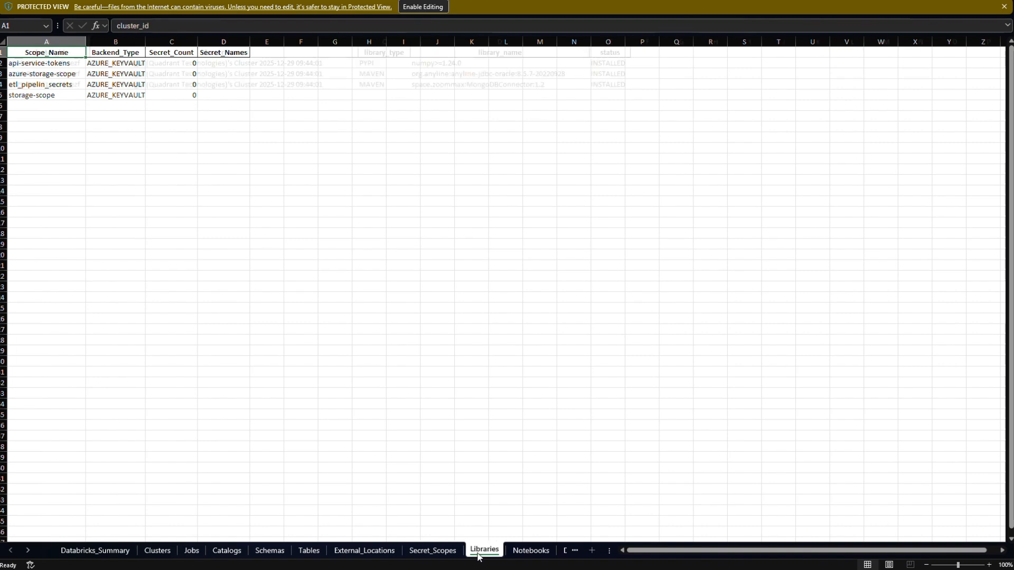
left_click(524, 549)
left_click(27, 552)
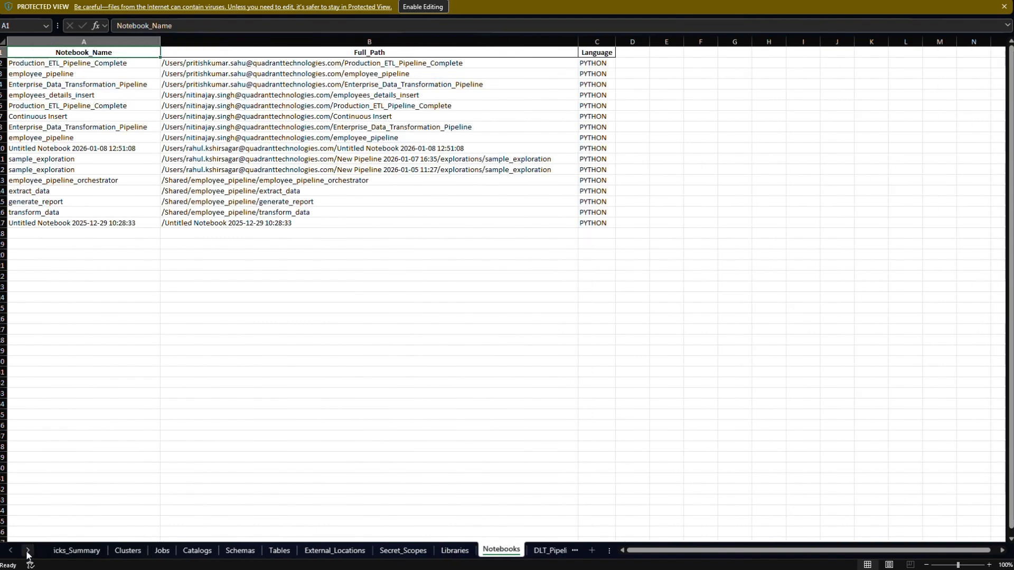
left_click(27, 552)
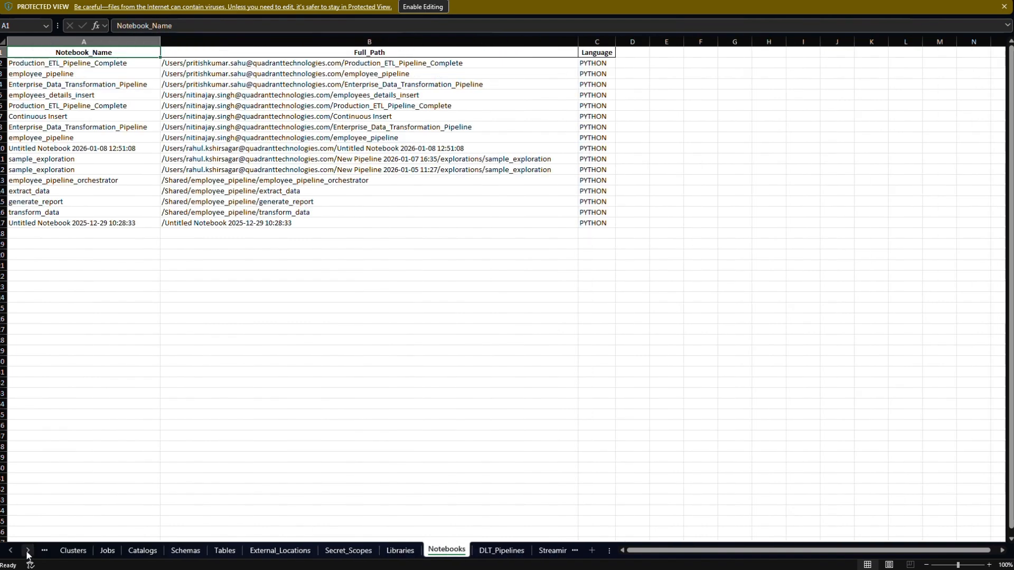
left_click(503, 553)
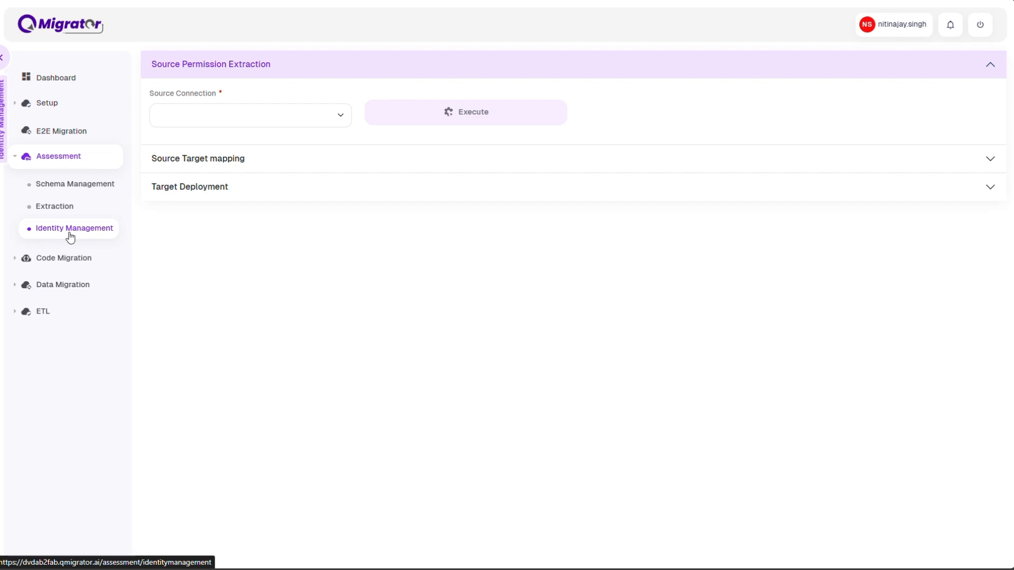
Step: Select source_databricks for permission extraction and source-target mapping, and download the audit file databricks_full_permissions_audit_2026_01_08_10_24_07.xlsx
left_click(250, 128)
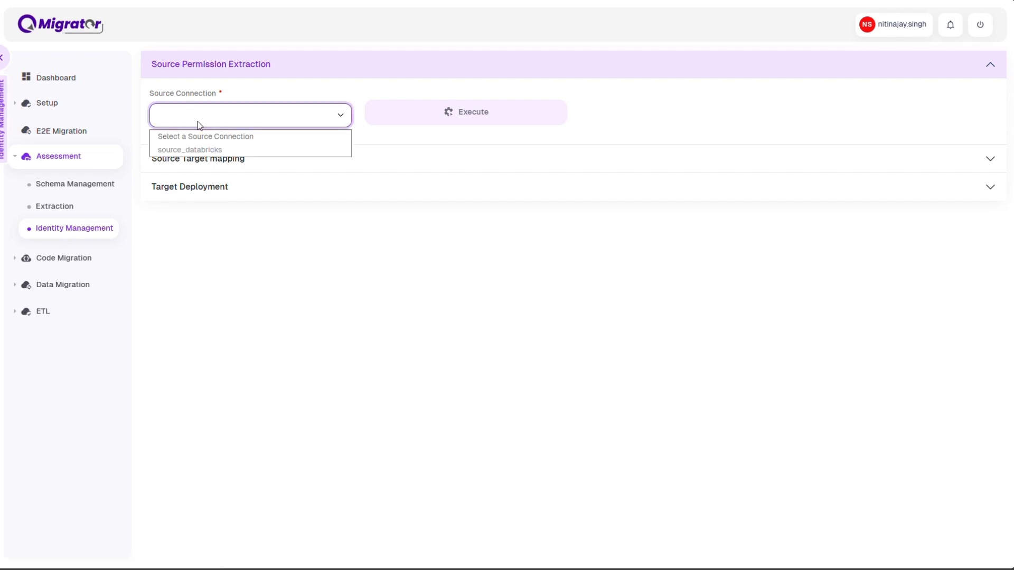
left_click(191, 150)
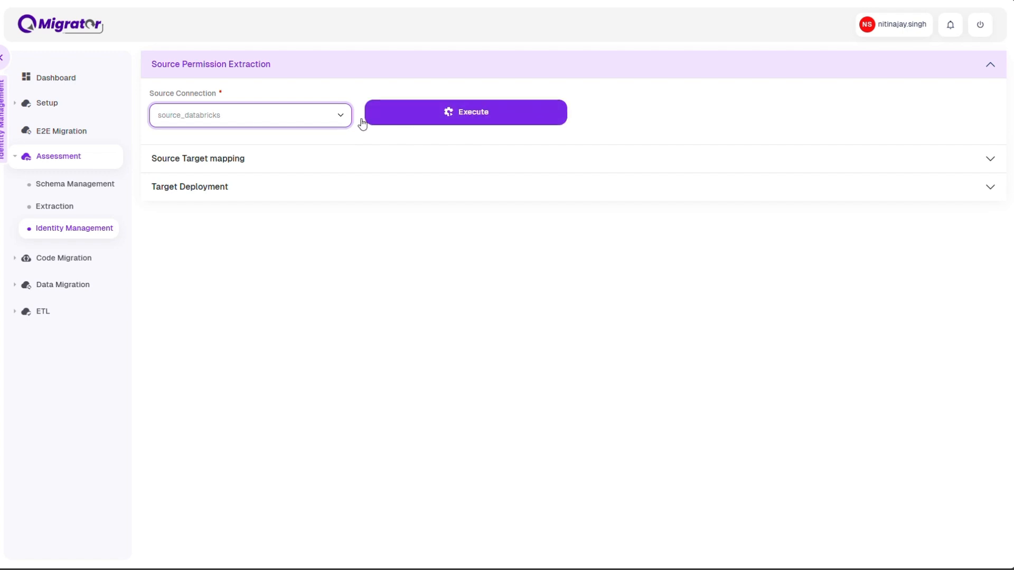
left_click(232, 161)
left_click(199, 194)
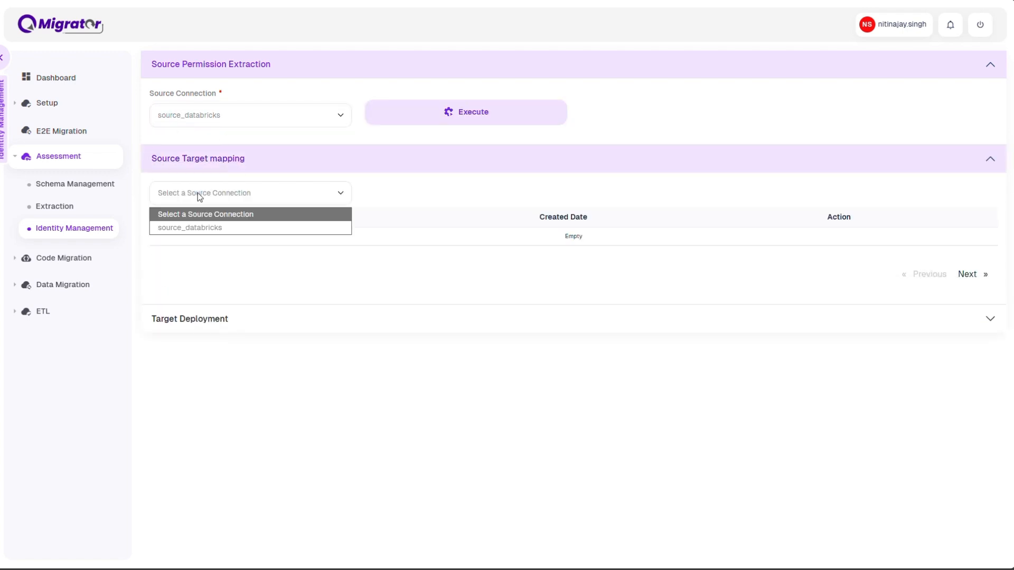
left_click(192, 226)
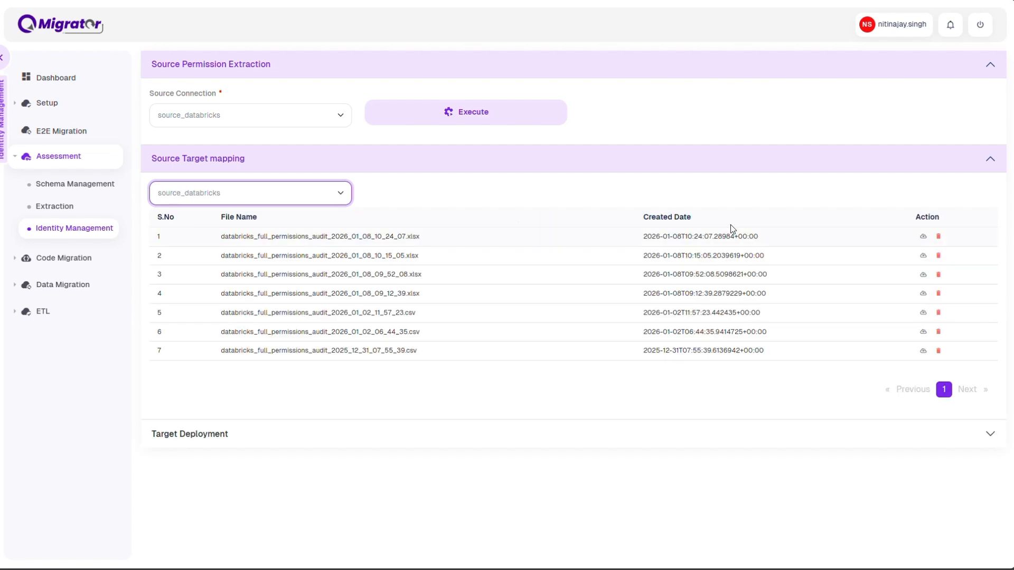
left_click(923, 236)
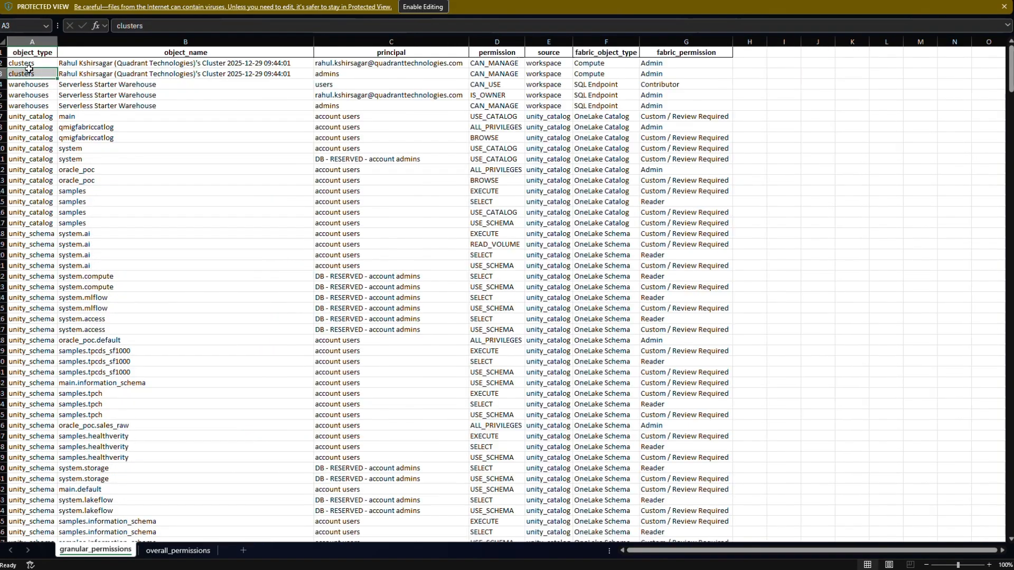
Step: Examine the object-level permission mappings in the granular_permissions sheet and the user roles in the overall_permissions sheet
left_click(37, 73)
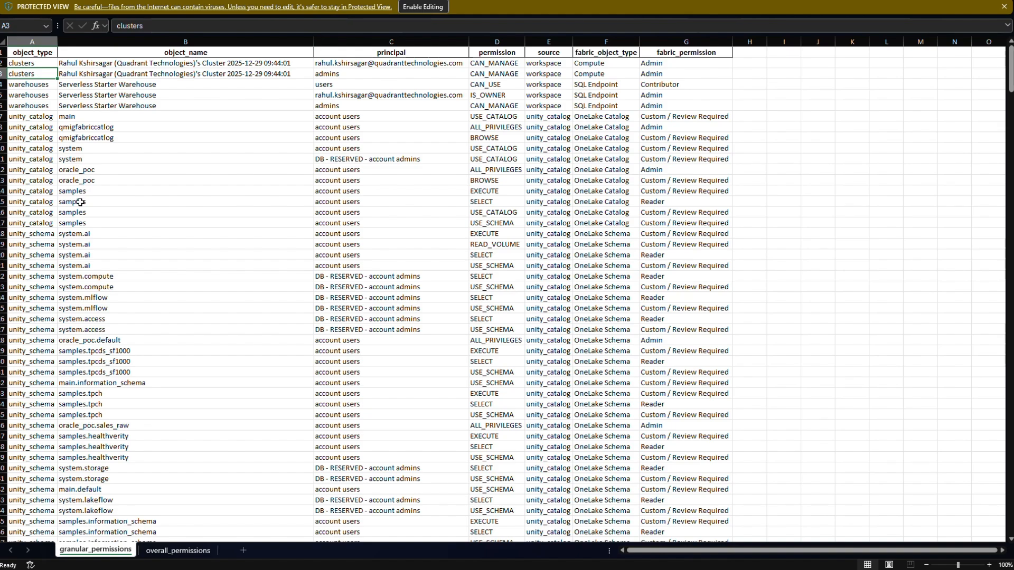
scroll(106, 355, "down", 1)
scroll(106, 354, "down", 5)
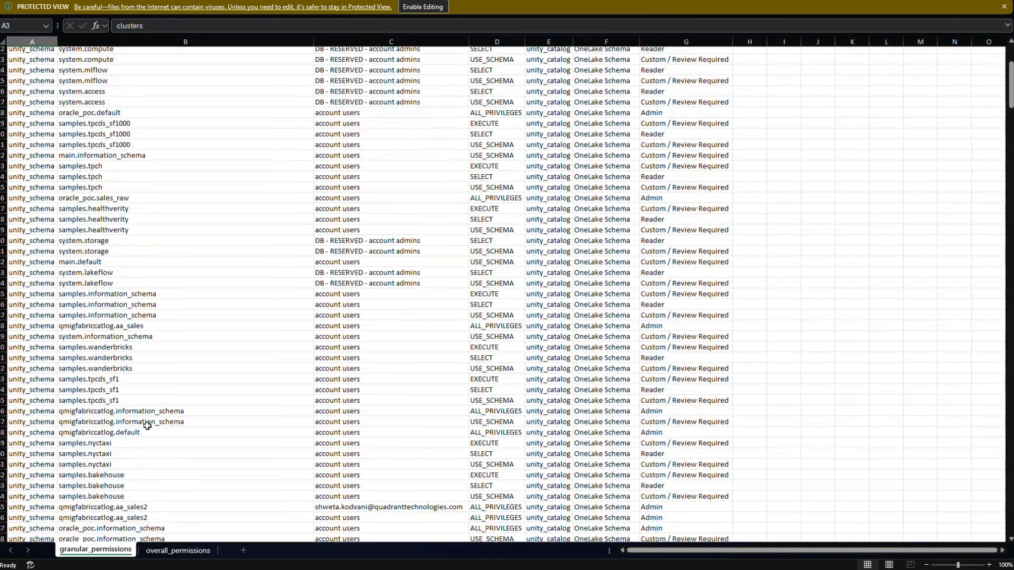
scroll(147, 423, "up", 7)
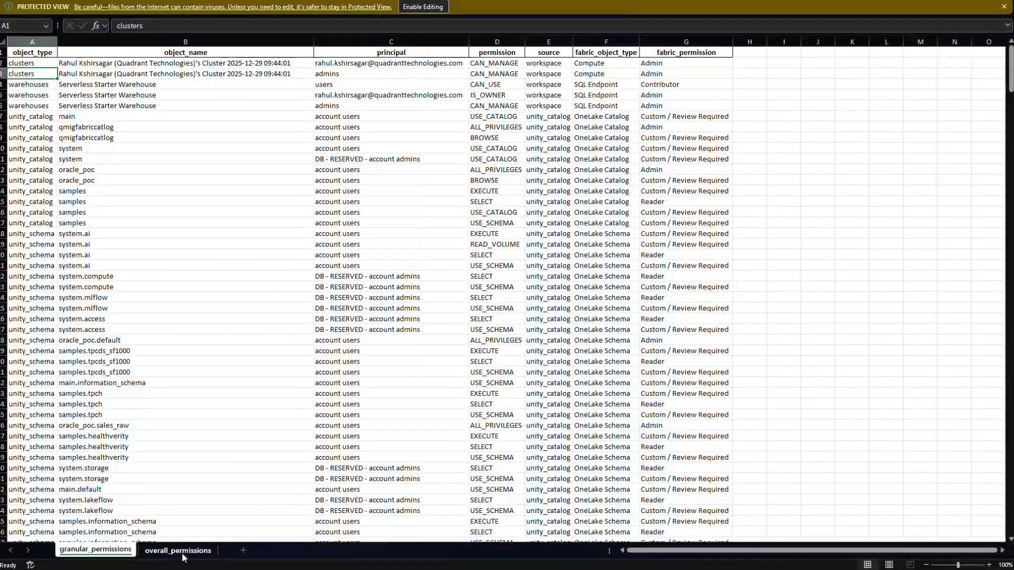
left_click(182, 553)
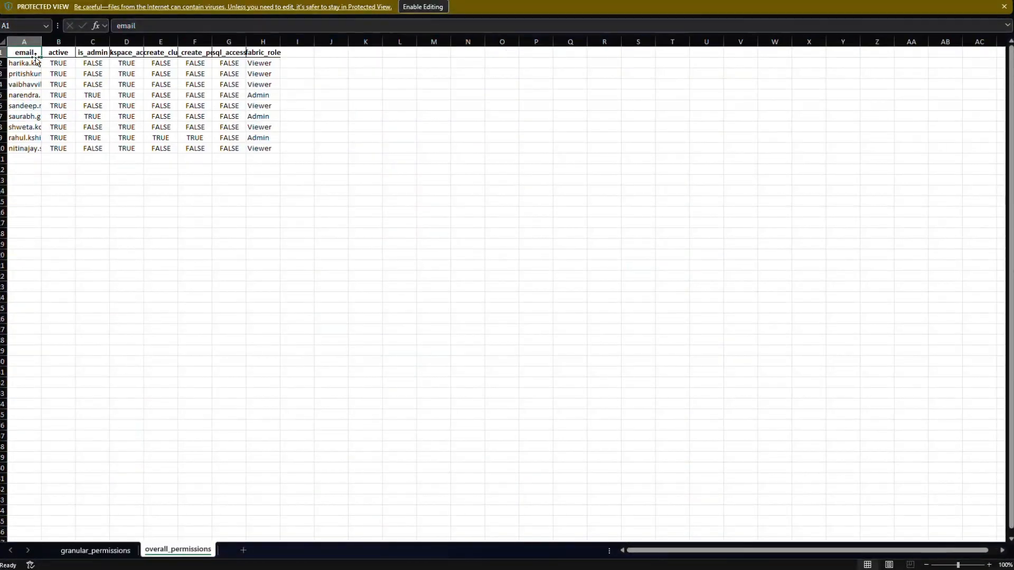
left_click(2, 52)
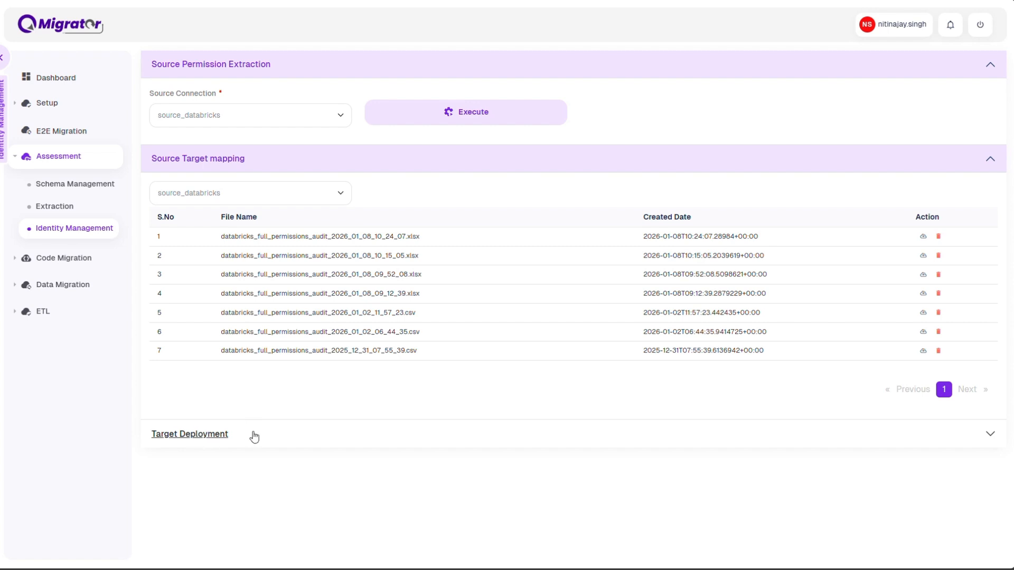
Step: View the assessment's code Extraction settings and open the Storage Objects conversion form for code migration
left_click(106, 213)
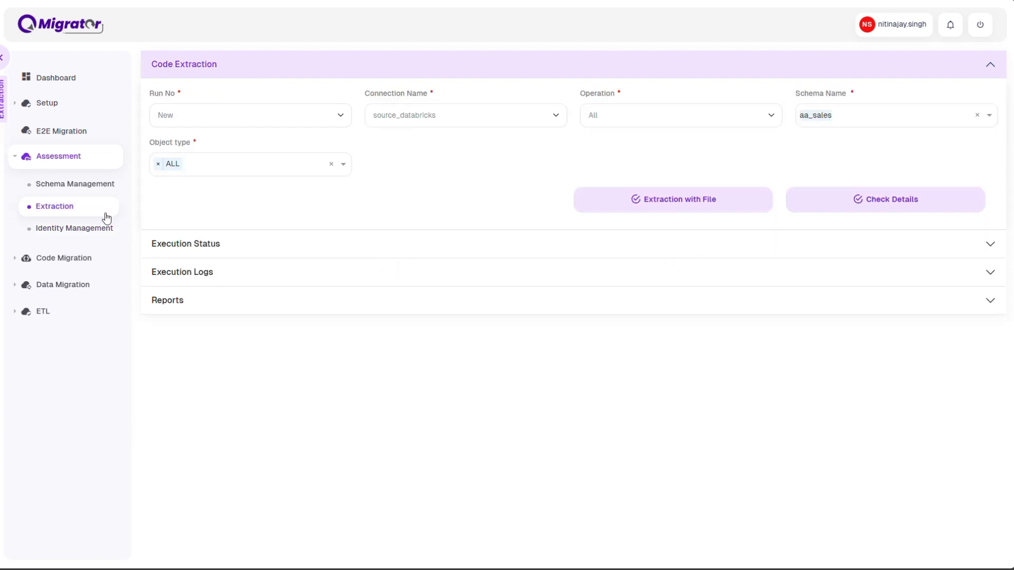
left_click(63, 259)
left_click(74, 212)
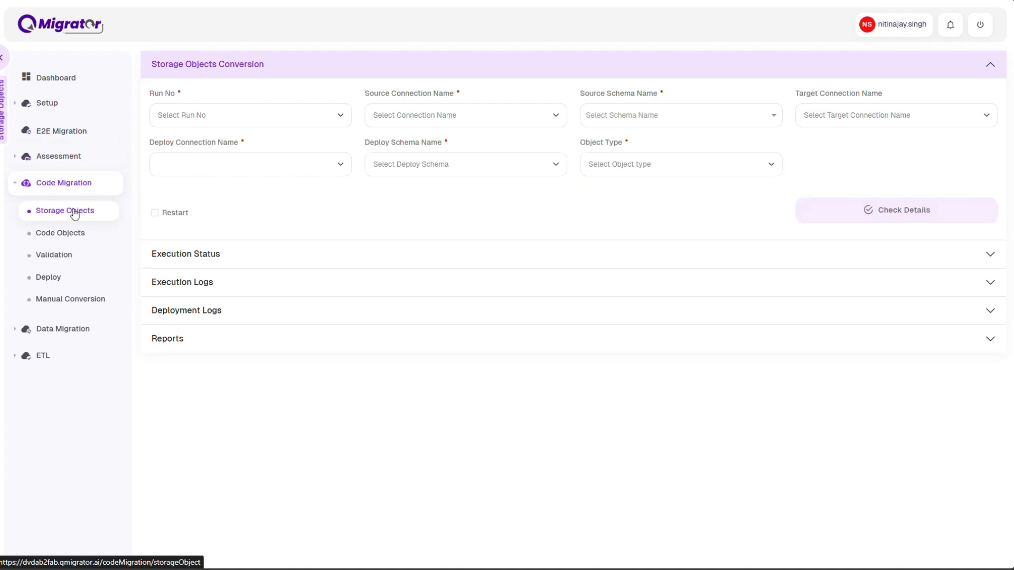
Step: Set the storage objects conversion to run number 52 with source connection source_databricks and source schema aa_sales
left_click(205, 117)
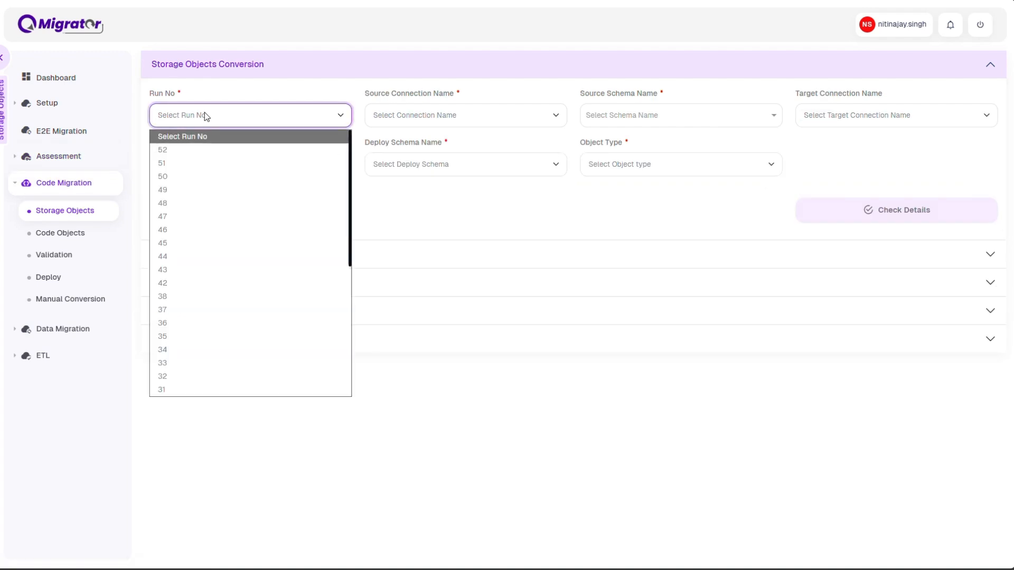
left_click(183, 153)
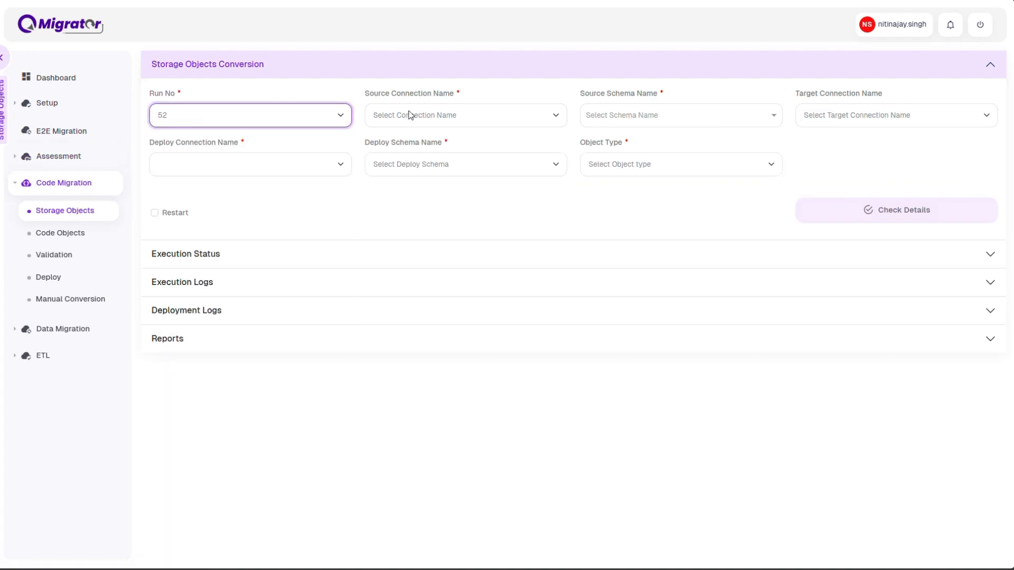
left_click(409, 113)
left_click(404, 149)
left_click(586, 116)
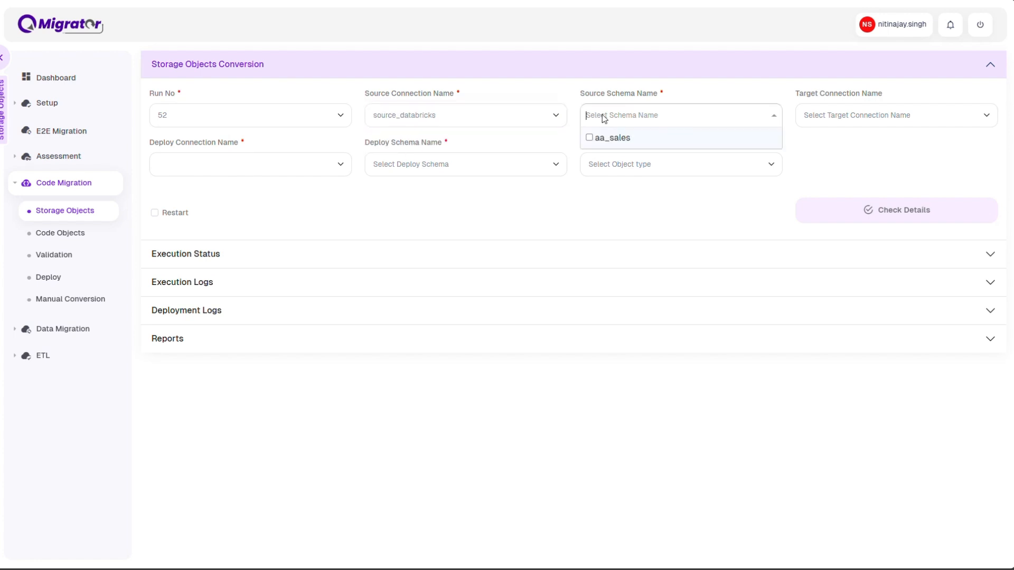
left_click(602, 137)
Step: Set both the target and deploy connections to fabric_dwh and the deploy schema to aa_sales
left_click(883, 121)
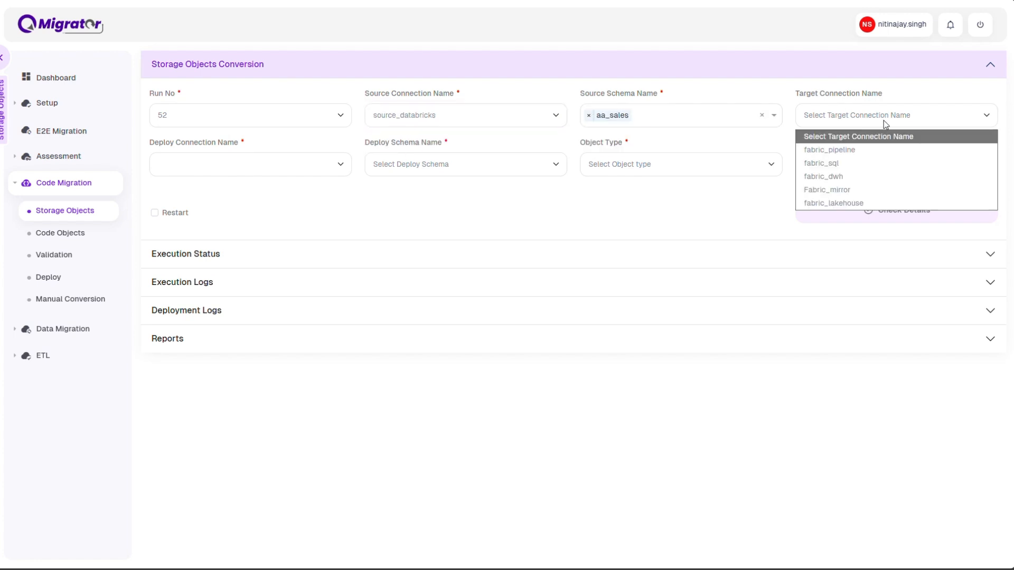
left_click(828, 176)
left_click(311, 167)
left_click(189, 226)
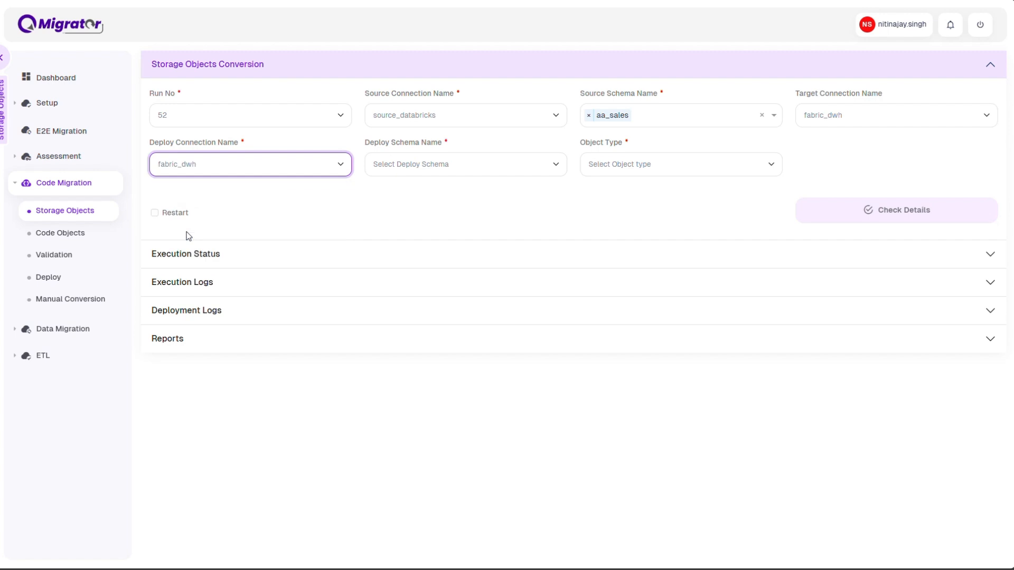
left_click(421, 164)
left_click(386, 198)
Step: Set the object type to ALL and bring up the storage object migration details for checking
left_click(605, 168)
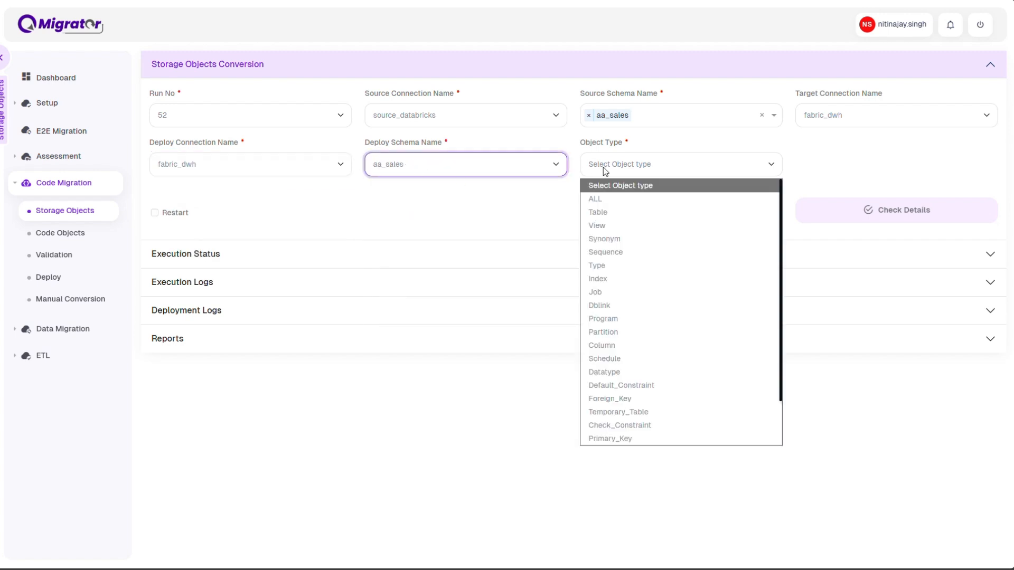
left_click(600, 198)
left_click(824, 150)
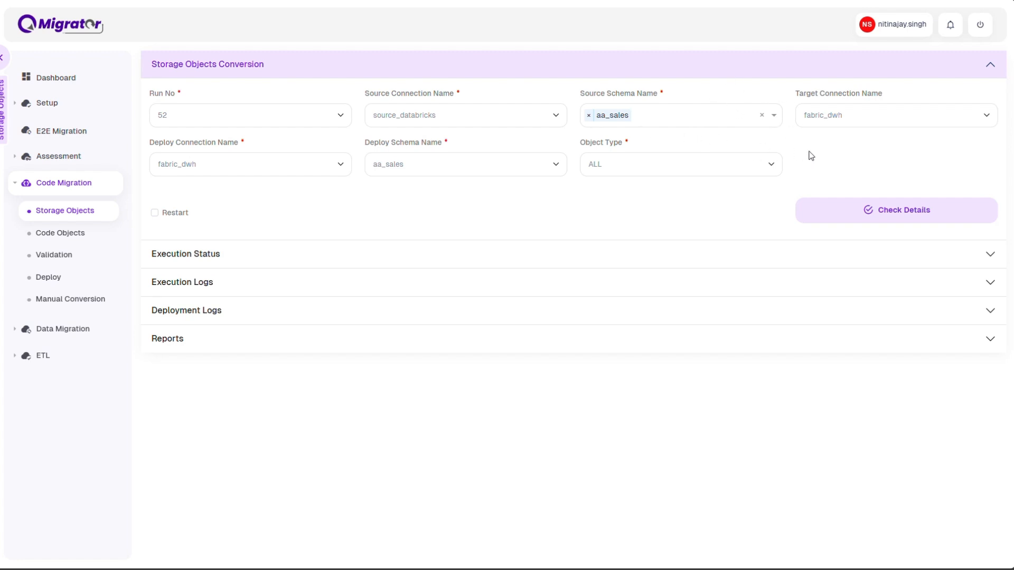
left_click(929, 211)
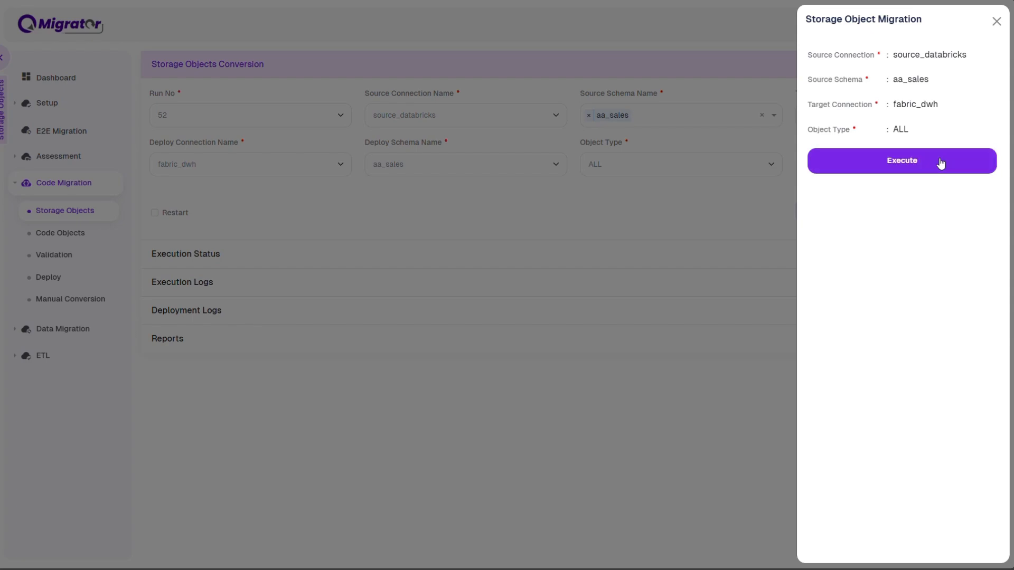
Step: Execute the storage object migration from source_databricks to fabric_dwh for the aa_sales schema
left_click(940, 164)
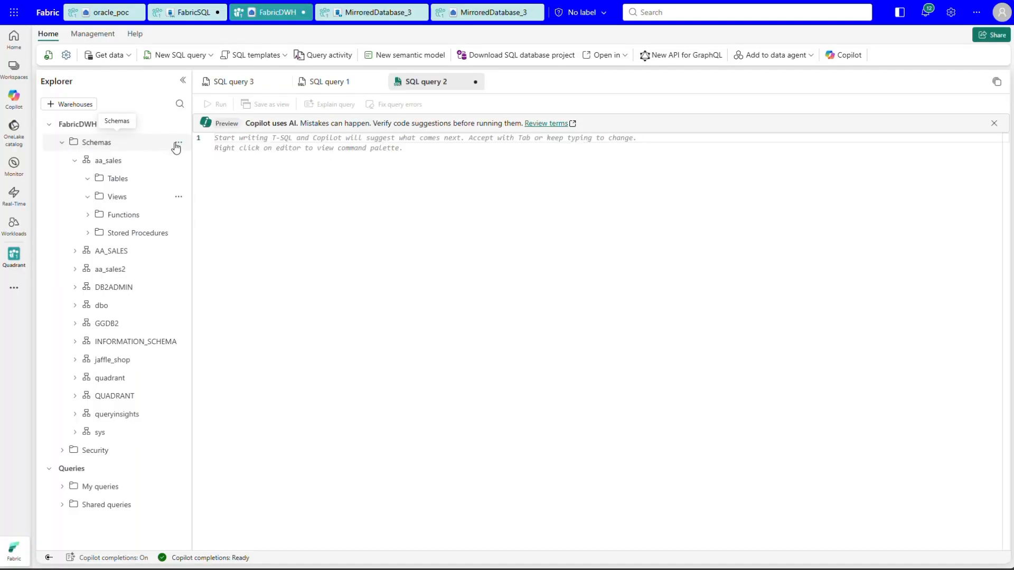
Step: Switch to Microsoft Fabric, refresh the FabricDWH schemas and expand the tables and views of aa_sales
left_click(178, 142)
left_click(195, 181)
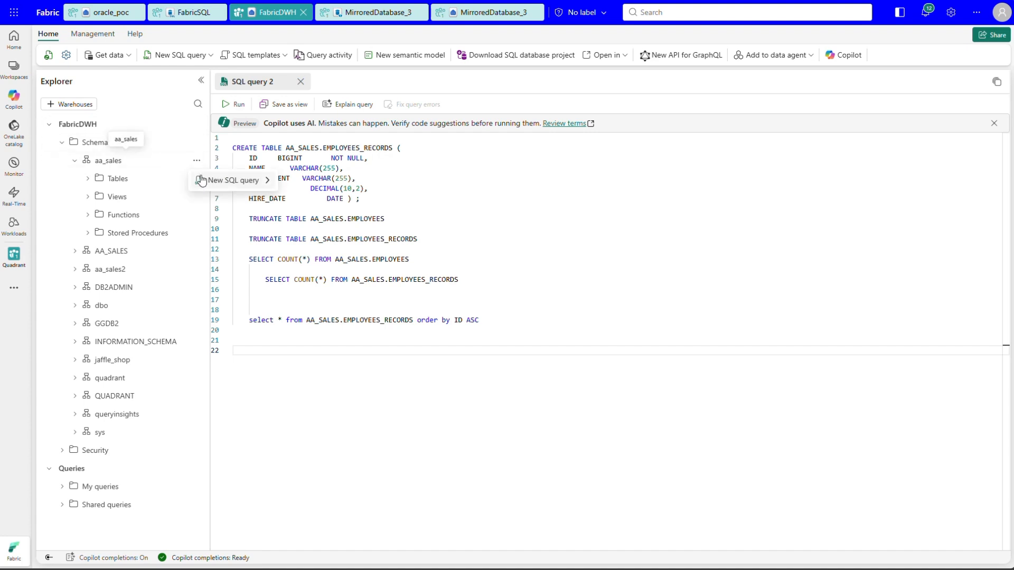
left_click(196, 142)
left_click(219, 180)
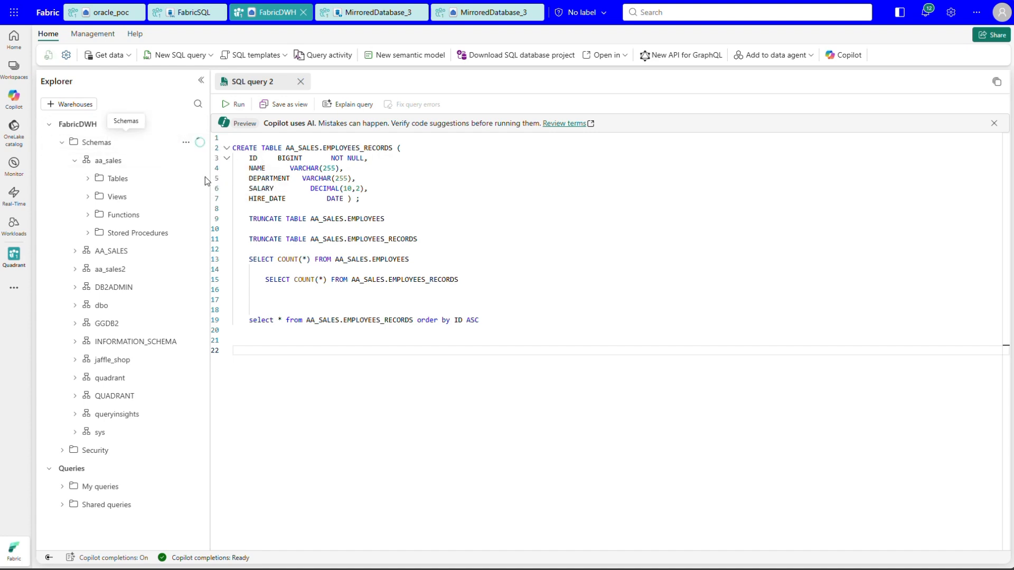
left_click(87, 180)
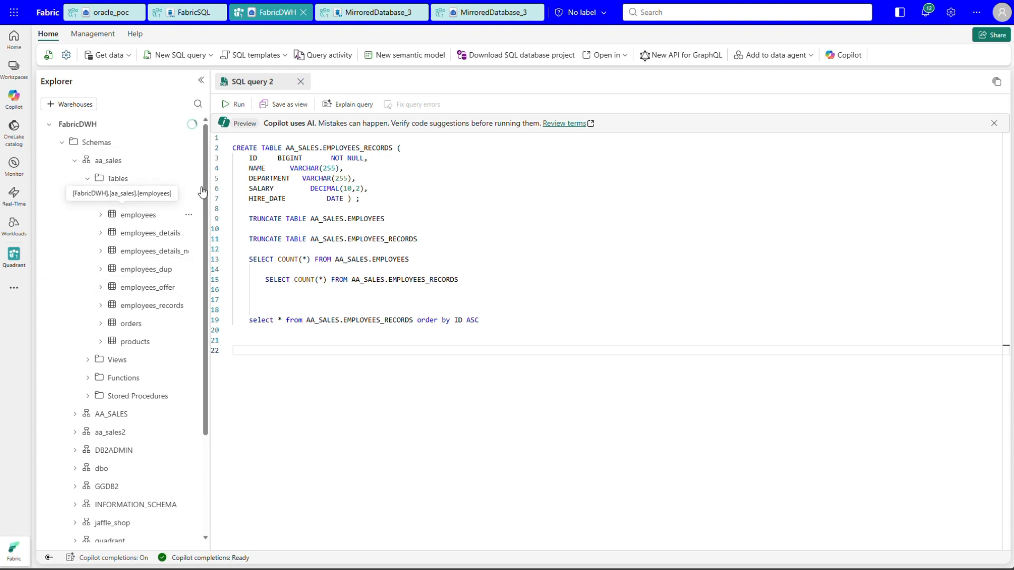
left_click(87, 361)
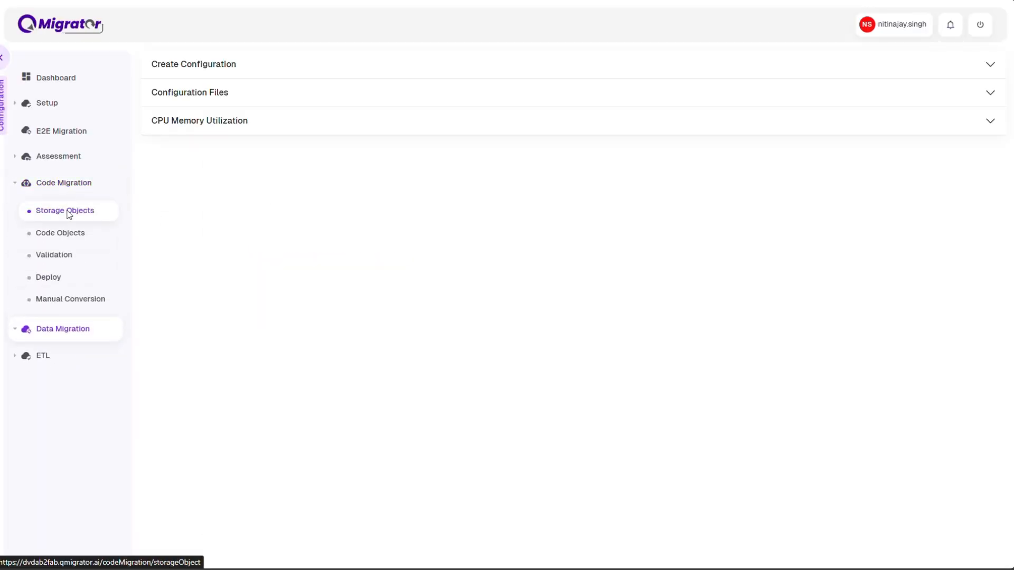
Step: Switch to QMigrator, list the storage object reports for run 52, and download and open 52_Aa_sales_Storage_Objects_Validation_2026_01_08_12h_10m_23s.xlsx
left_click(69, 214)
left_click(165, 338)
left_click(190, 373)
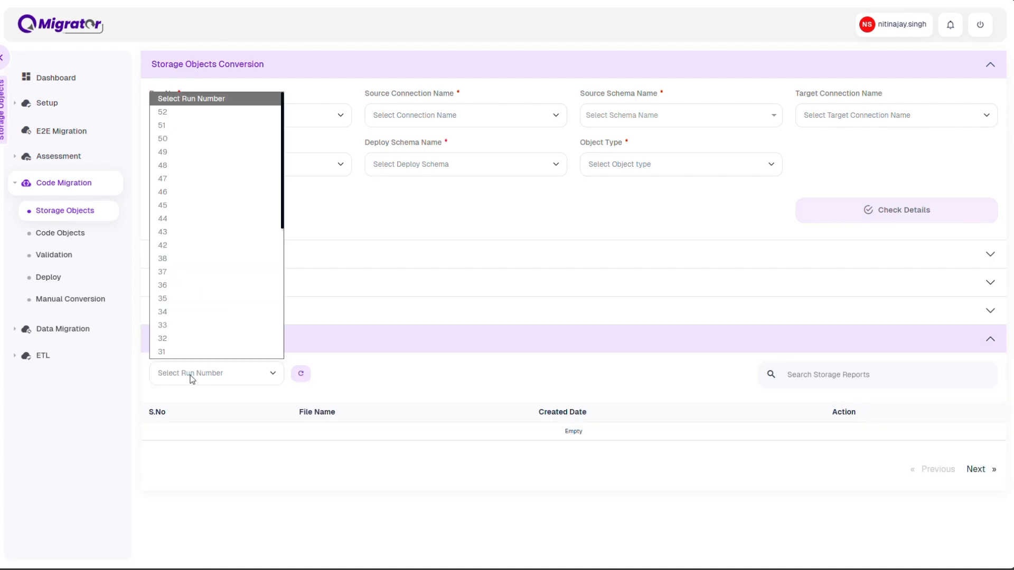
left_click(194, 117)
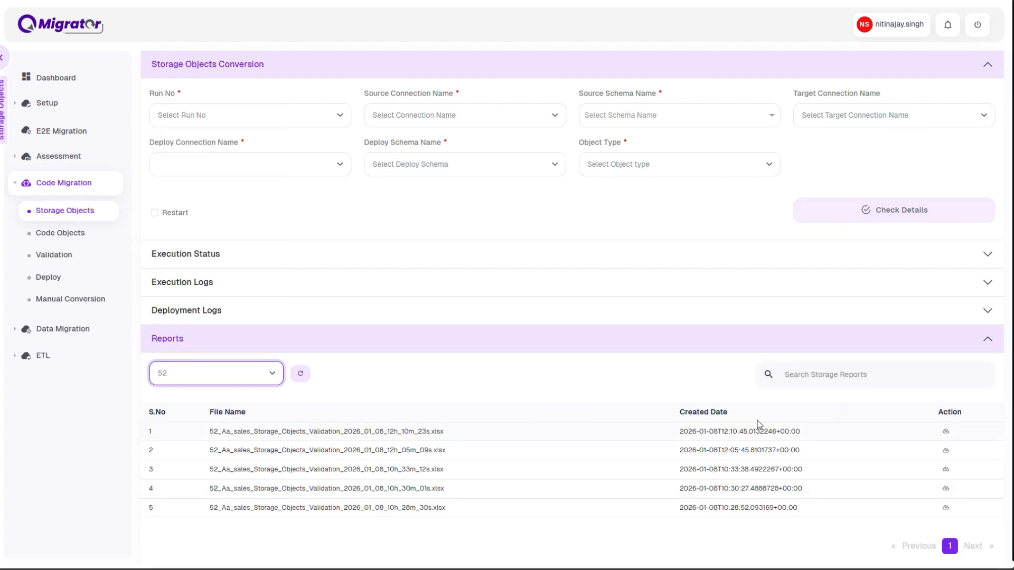
left_click(945, 433)
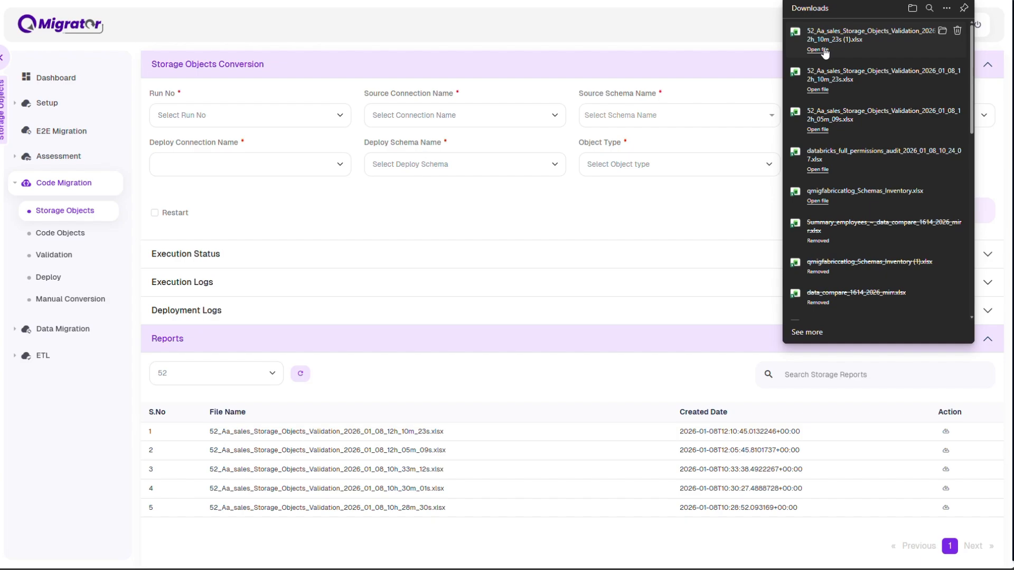
left_click(824, 52)
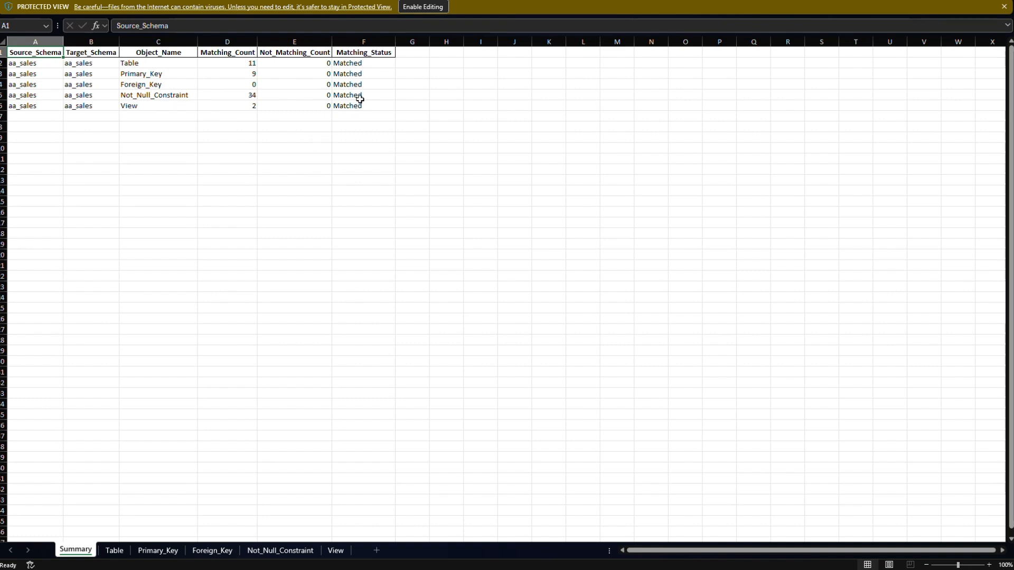
Step: Return from the Excel report to QMigrator and open the form for creating a data migration configuration
left_click(108, 568)
left_click(75, 328)
left_click(75, 327)
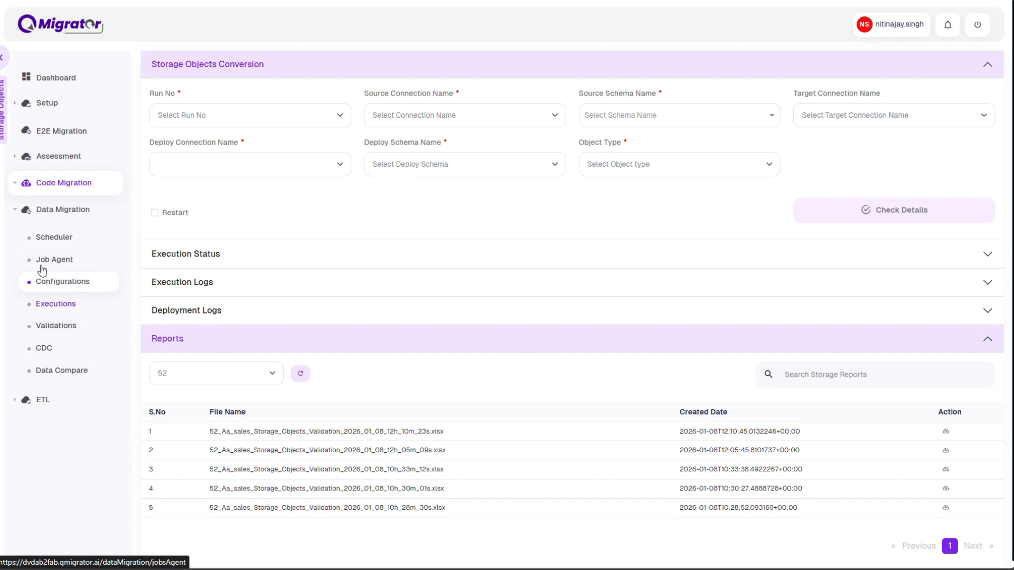
left_click(66, 286)
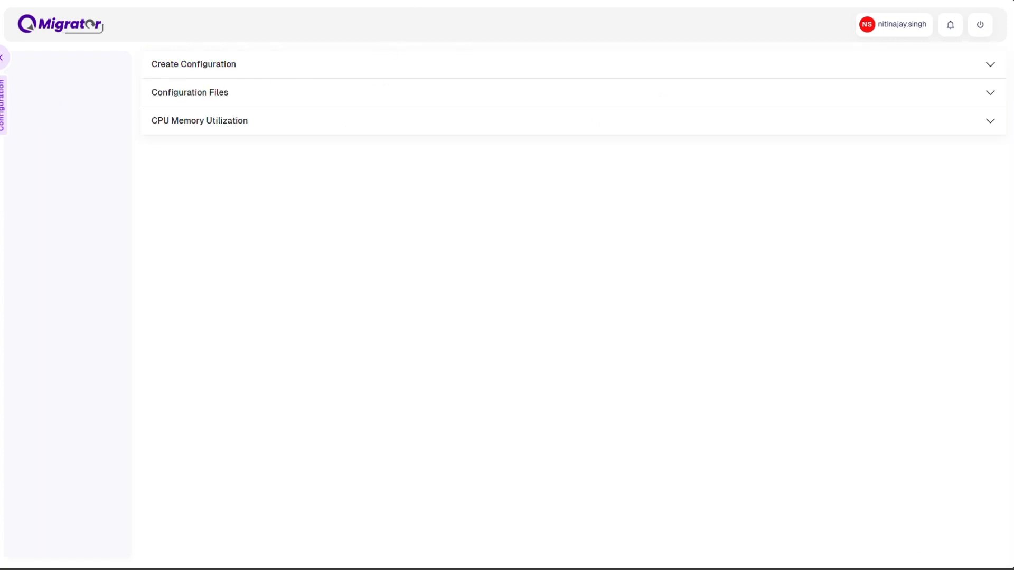
left_click(216, 71)
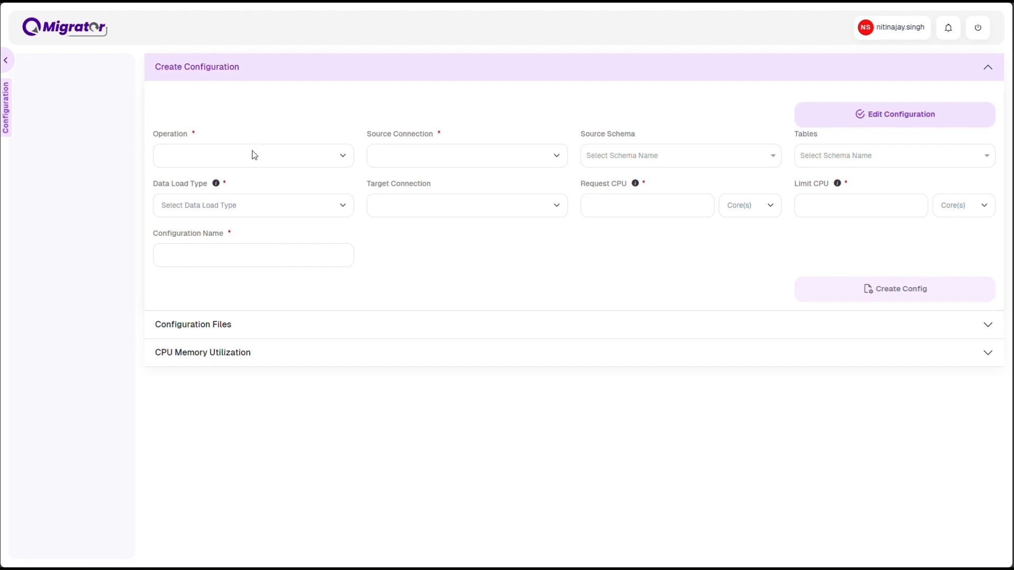
Step: Set the configuration's operation to E2E Data Load and its source connection to source_databricks
left_click(204, 155)
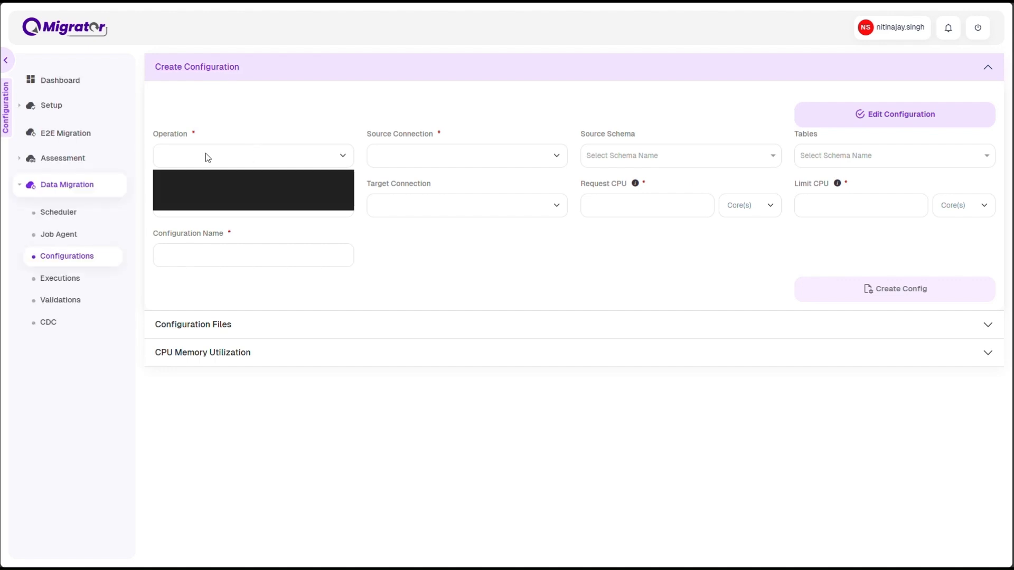
left_click(194, 205)
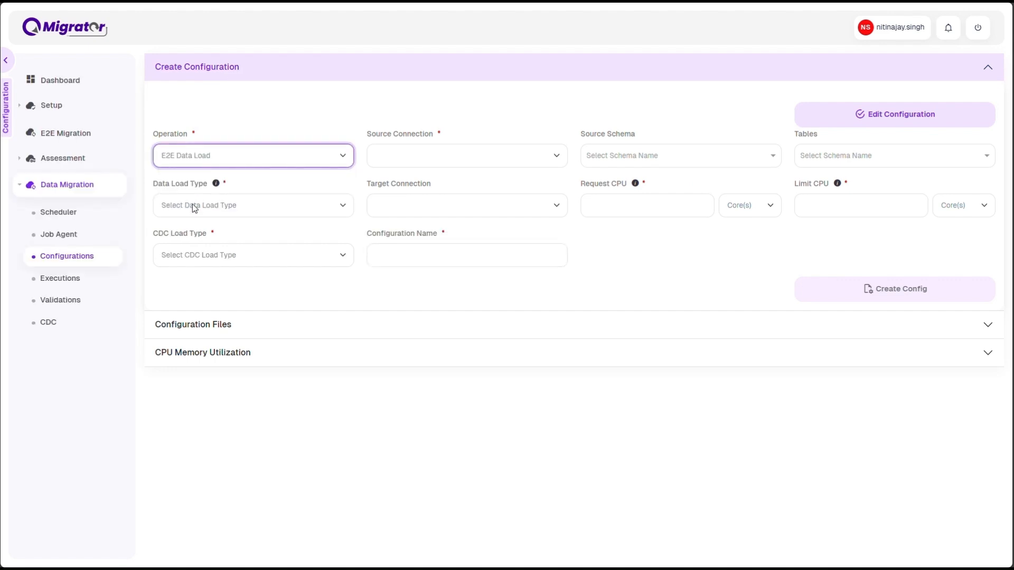
left_click(408, 156)
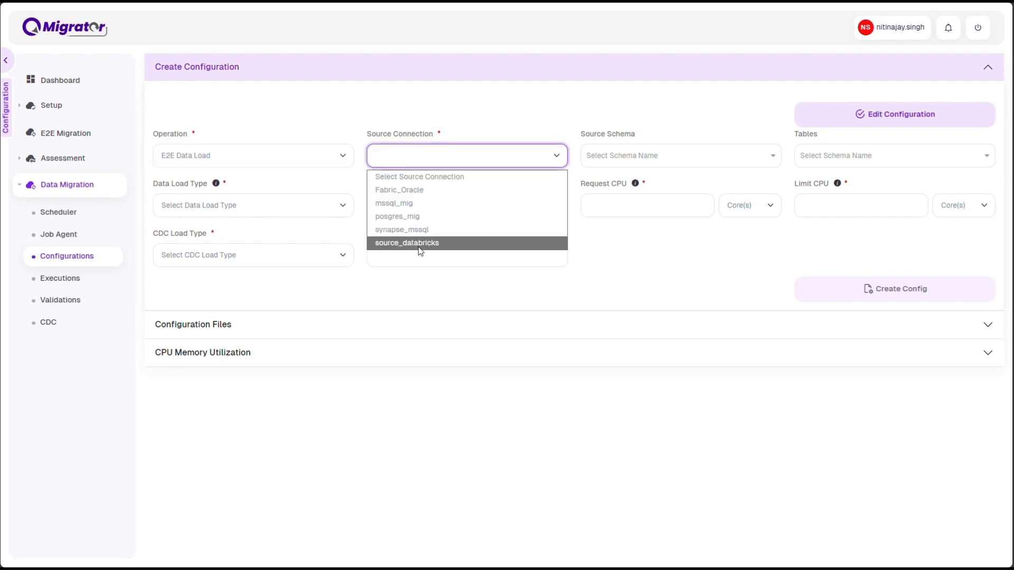
left_click(421, 242)
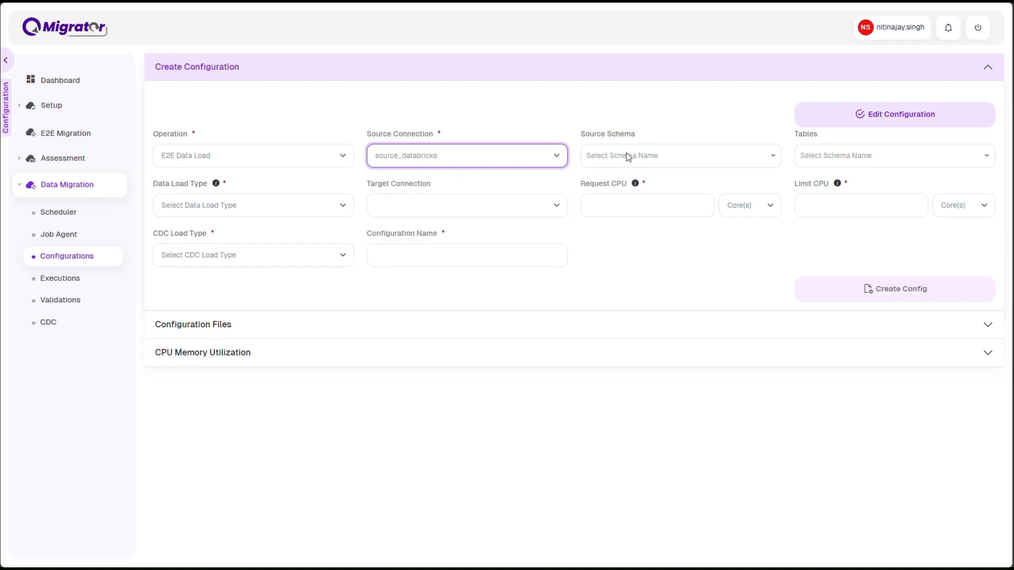
Step: Choose the aa_sales source schema and include its employees and employees_records tables in the configuration
left_click(627, 156)
left_click(613, 179)
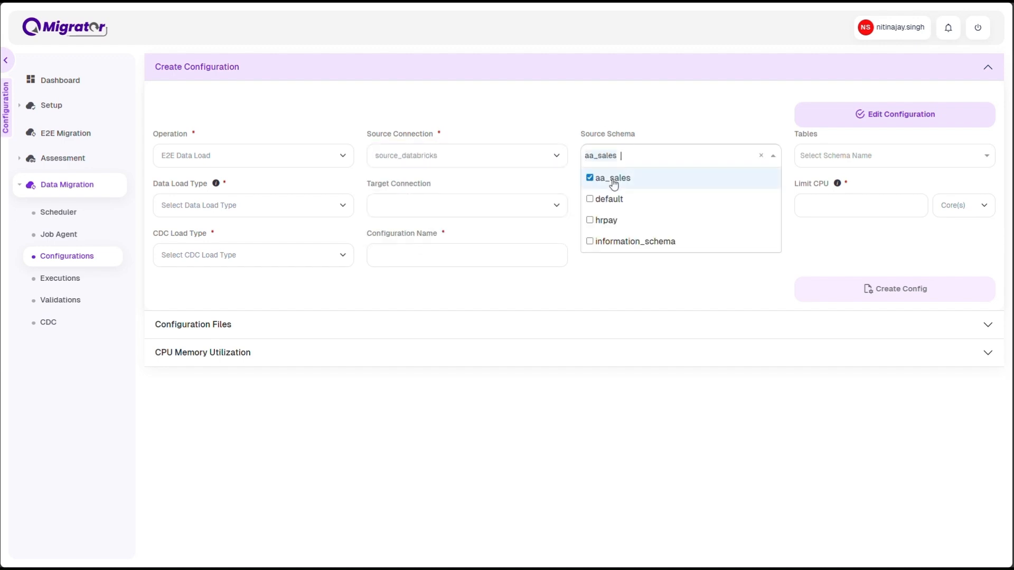
left_click(840, 155)
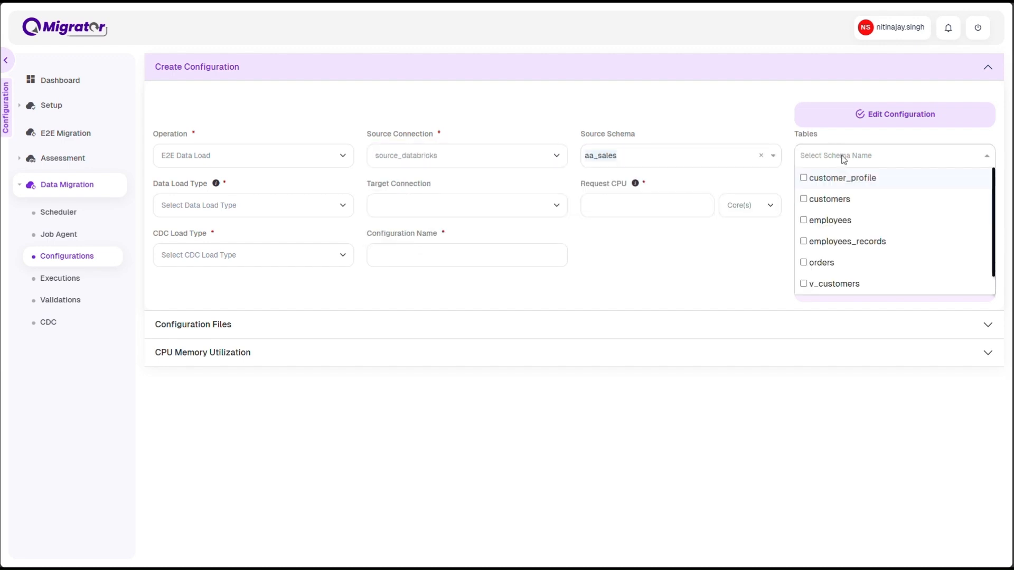
left_click(846, 225)
left_click(850, 244)
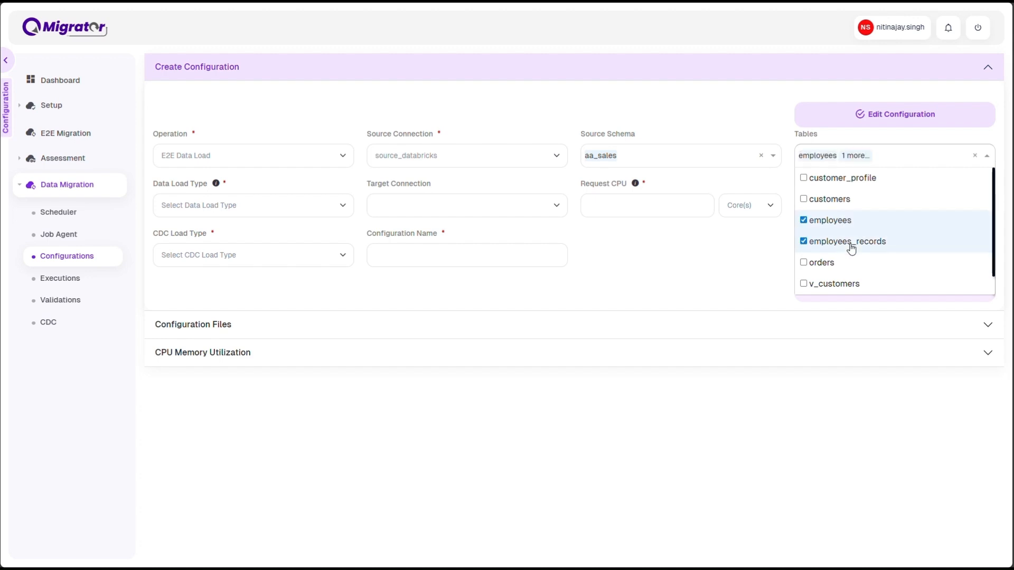
Step: Set the data load type to Database and the target connection to fabric_dwh
left_click(283, 204)
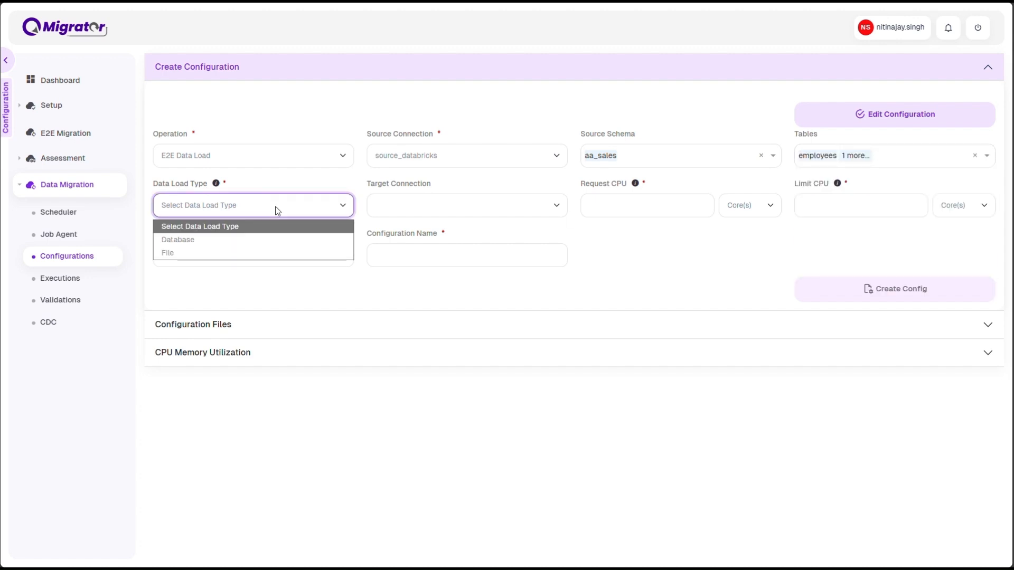
left_click(224, 238)
left_click(446, 205)
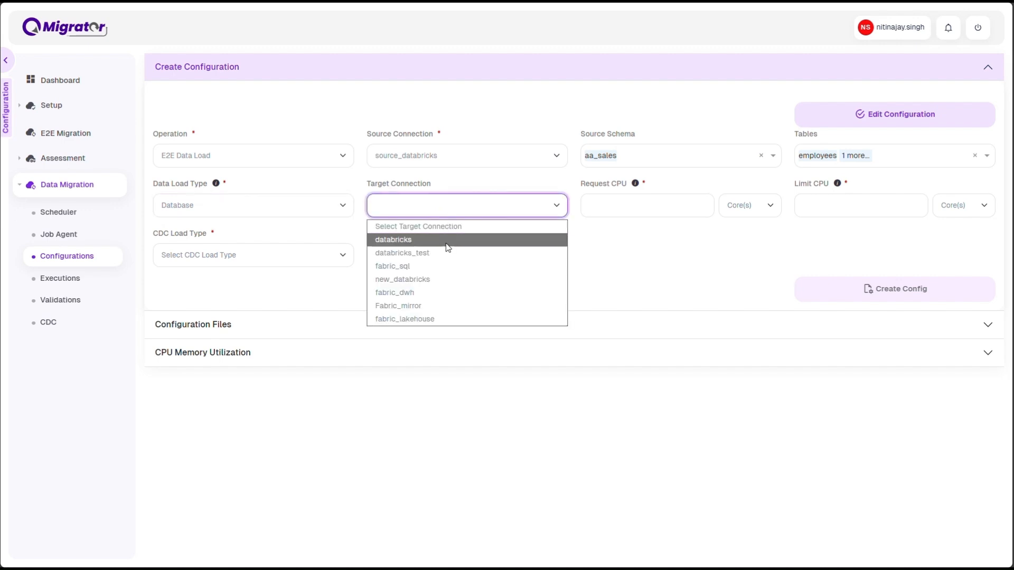
left_click(434, 296)
Step: Set both the request CPU and limit CPU to 1 core and the CDC load type to Database
left_click(640, 206)
key("Tab")
key("Tab")
type("1")
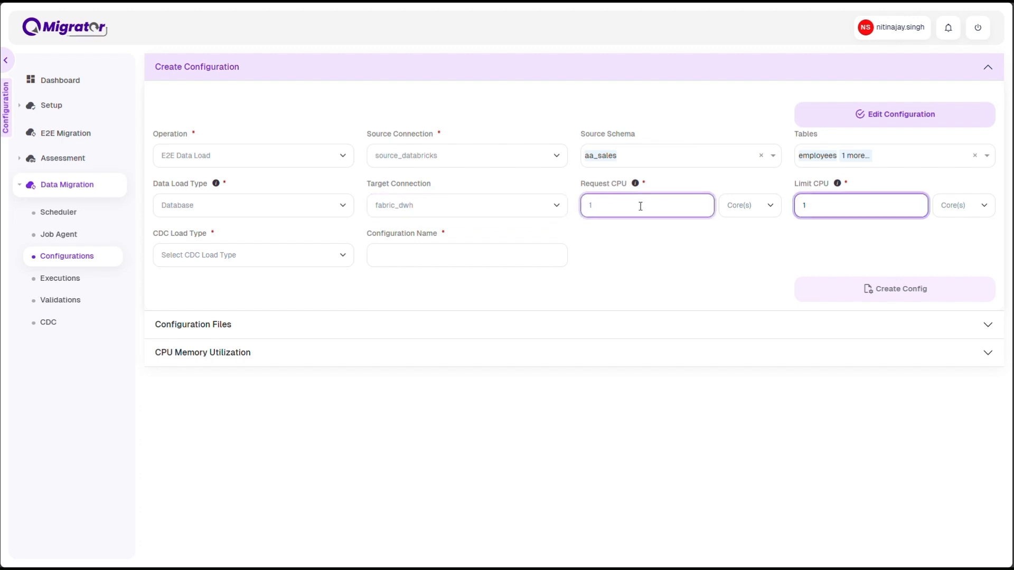
left_click(324, 260)
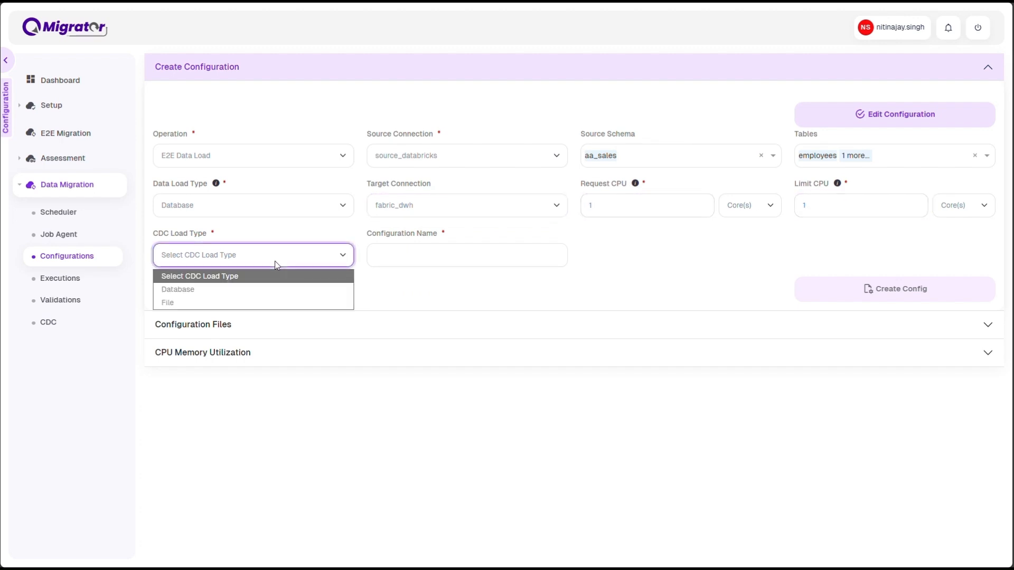
left_click(205, 289)
Step: Change the configuration's target connection to fabric_lakehouse
left_click(407, 263)
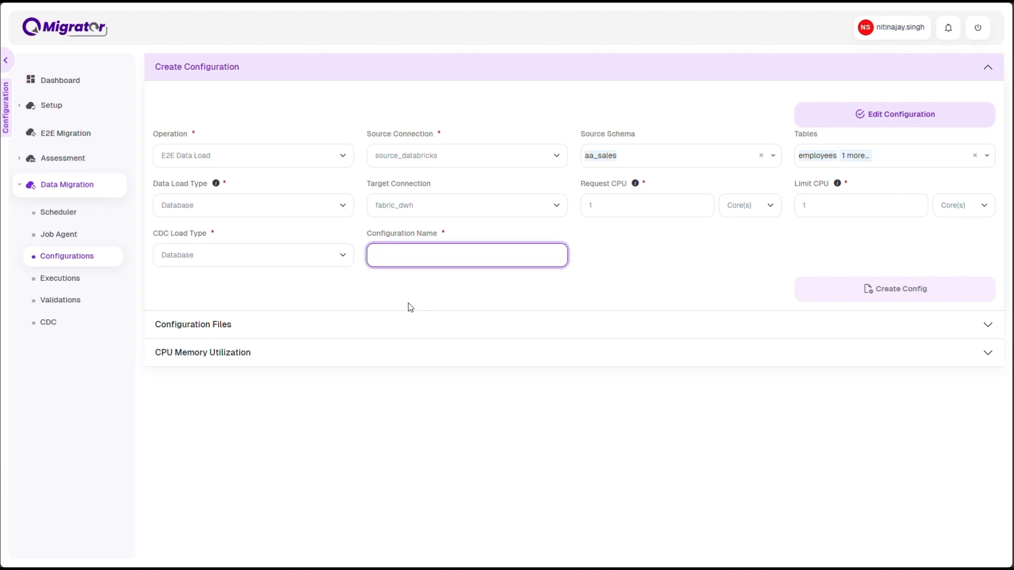
left_click(436, 208)
left_click(414, 318)
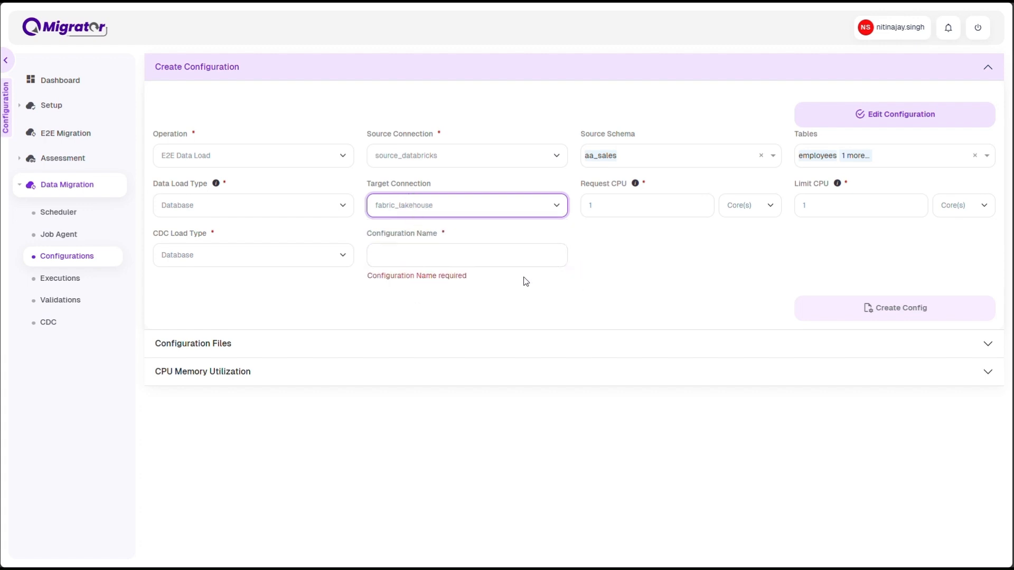
Step: View the existing configuration files for source_databricks, first with target fabric_dwh and then with fabric_lakehouse
left_click(217, 345)
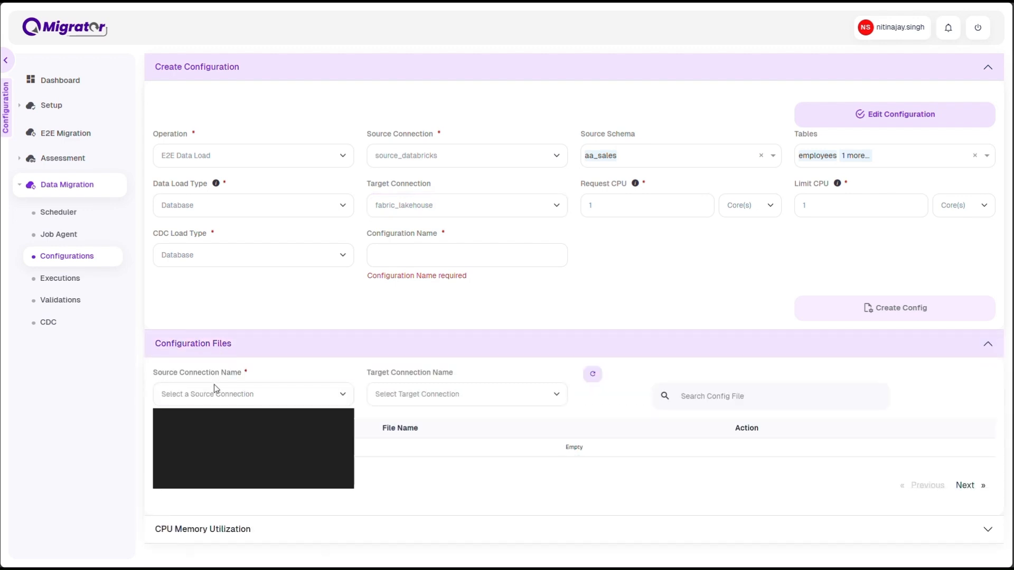
left_click(198, 479)
left_click(401, 395)
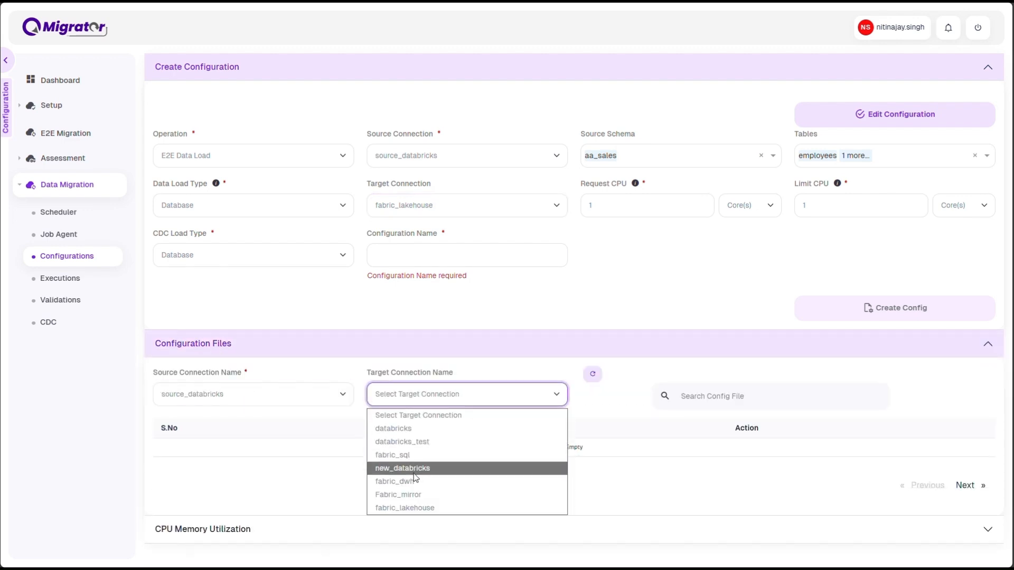
left_click(413, 481)
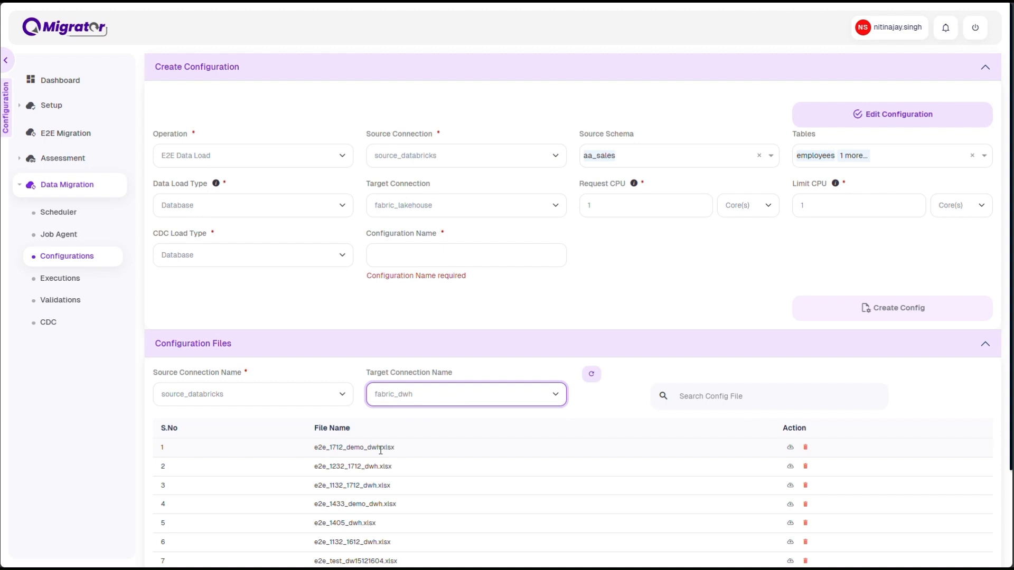
left_click(466, 396)
left_click(413, 509)
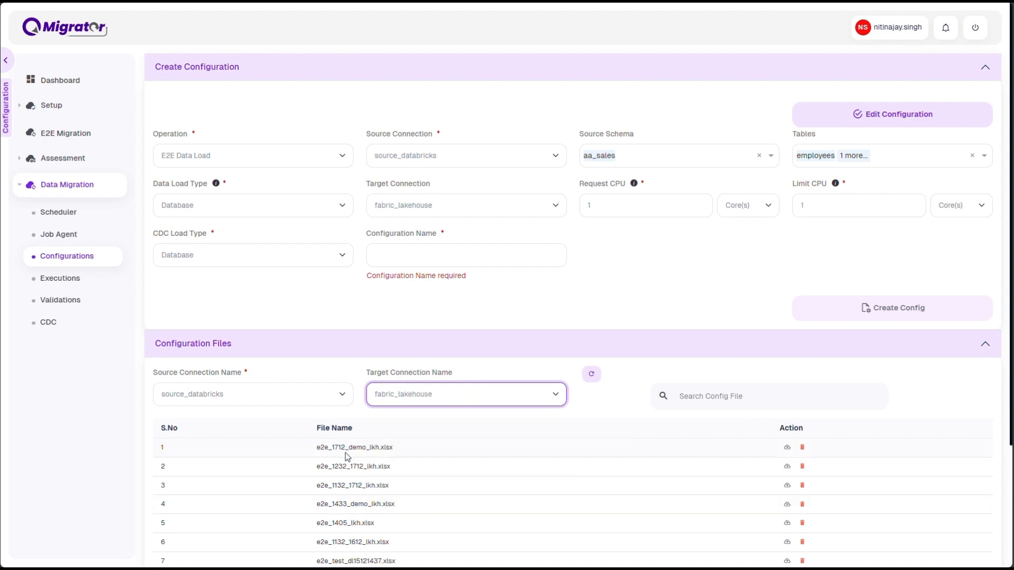
Step: Open the Dag executions and load configuration file e2e_1712_demo_dwh.xlsx for source_databricks and target fabric_dwh
left_click(75, 287)
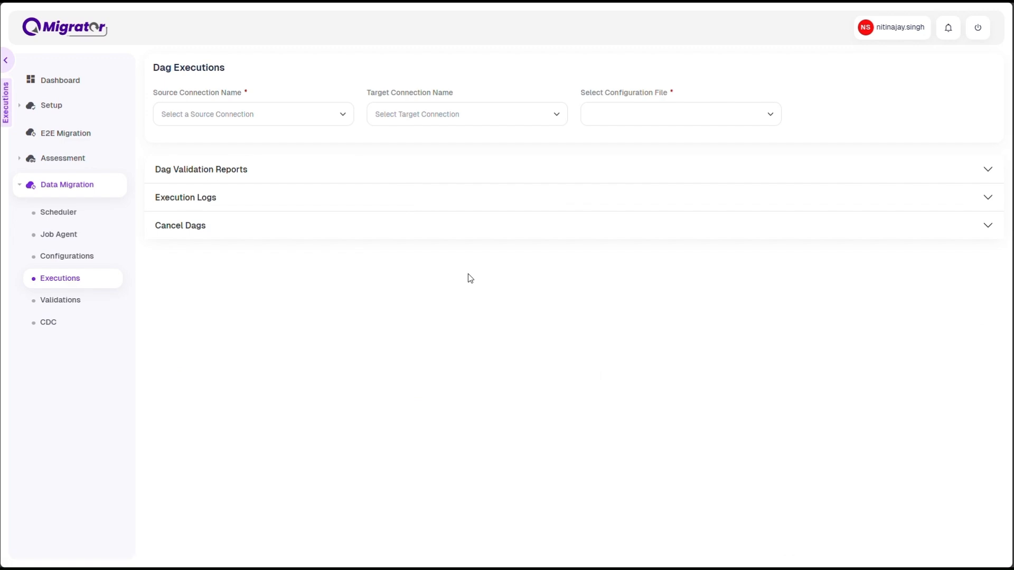
left_click(289, 121)
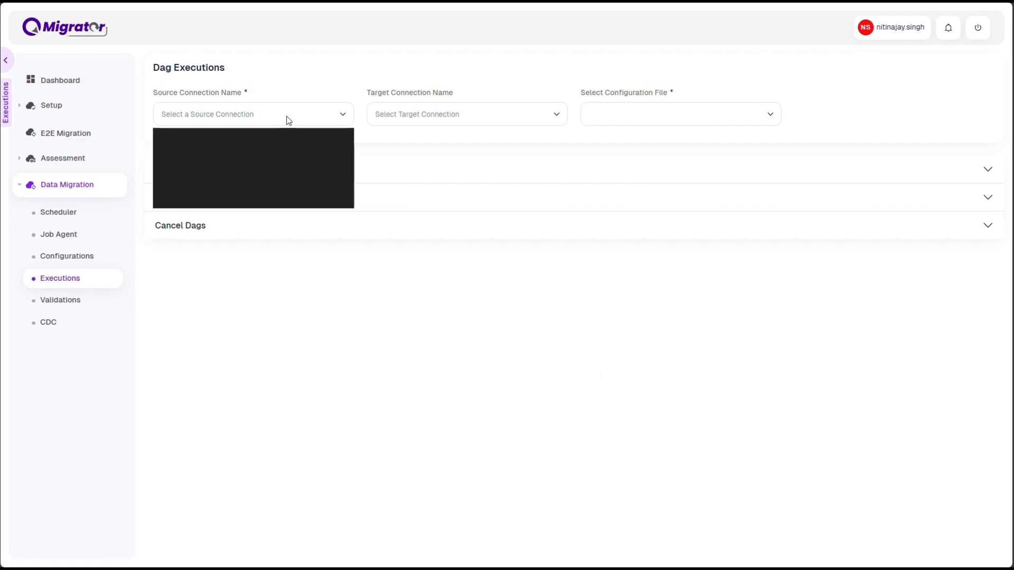
left_click(210, 198)
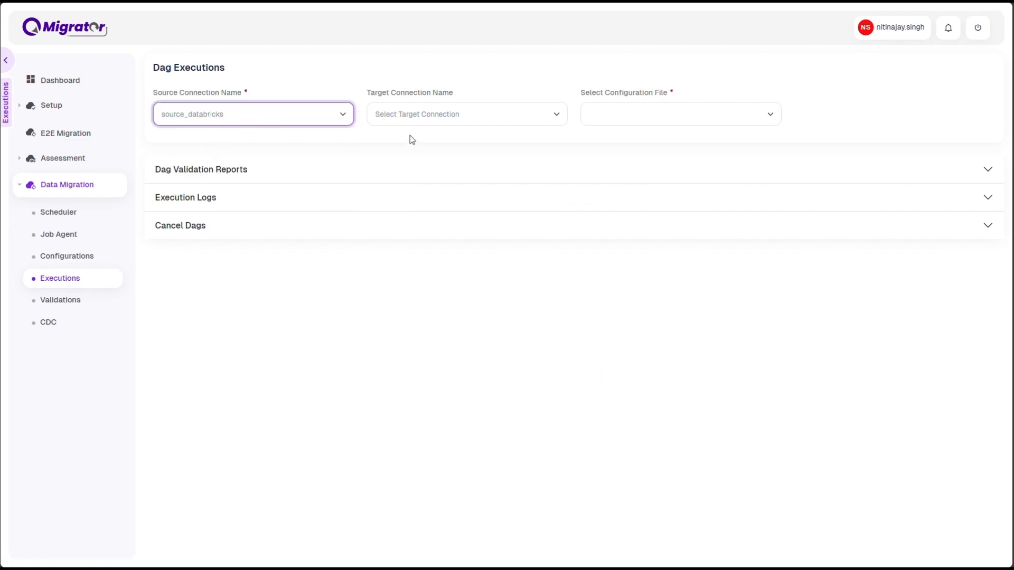
left_click(433, 121)
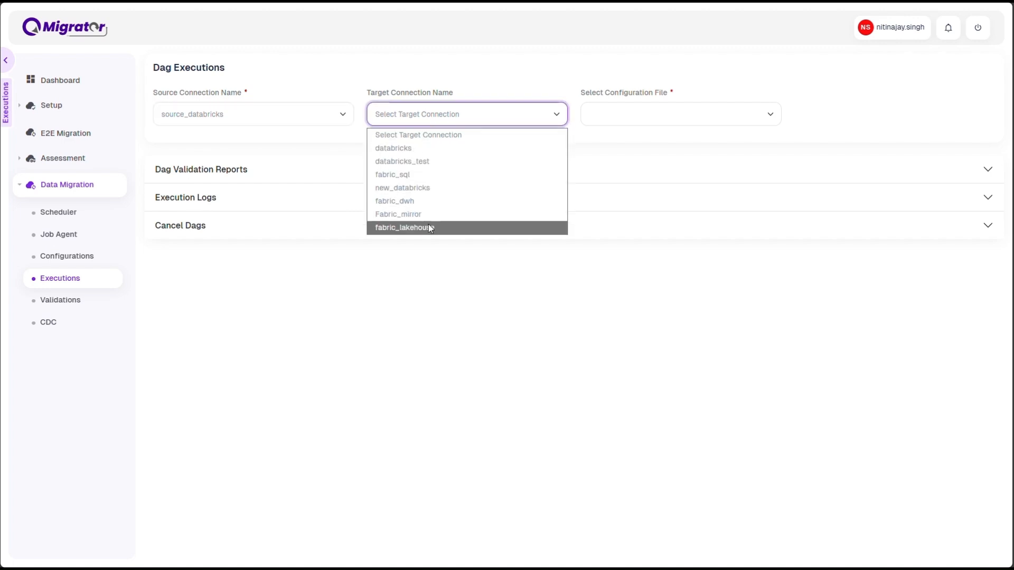
left_click(430, 201)
left_click(630, 110)
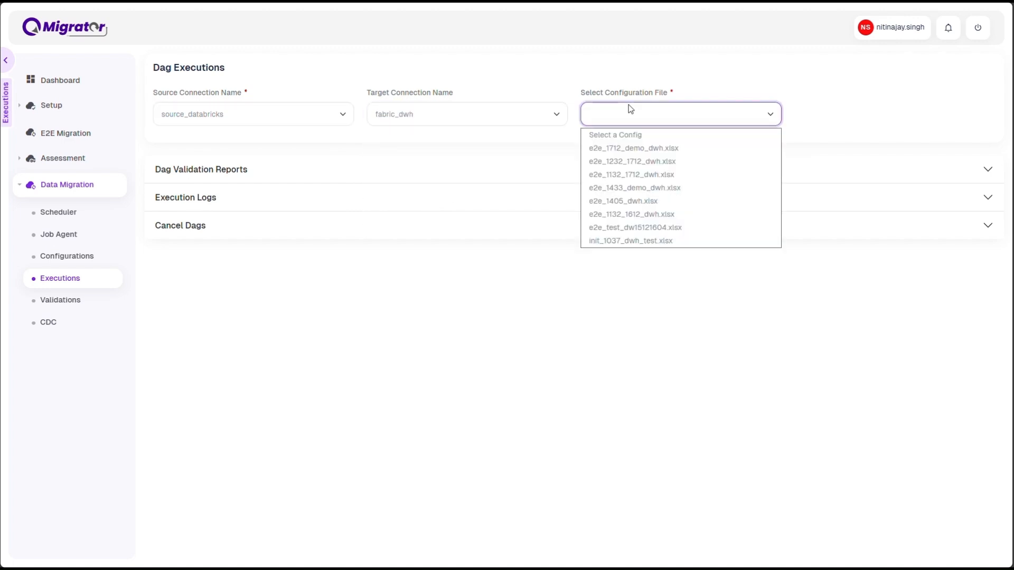
left_click(632, 148)
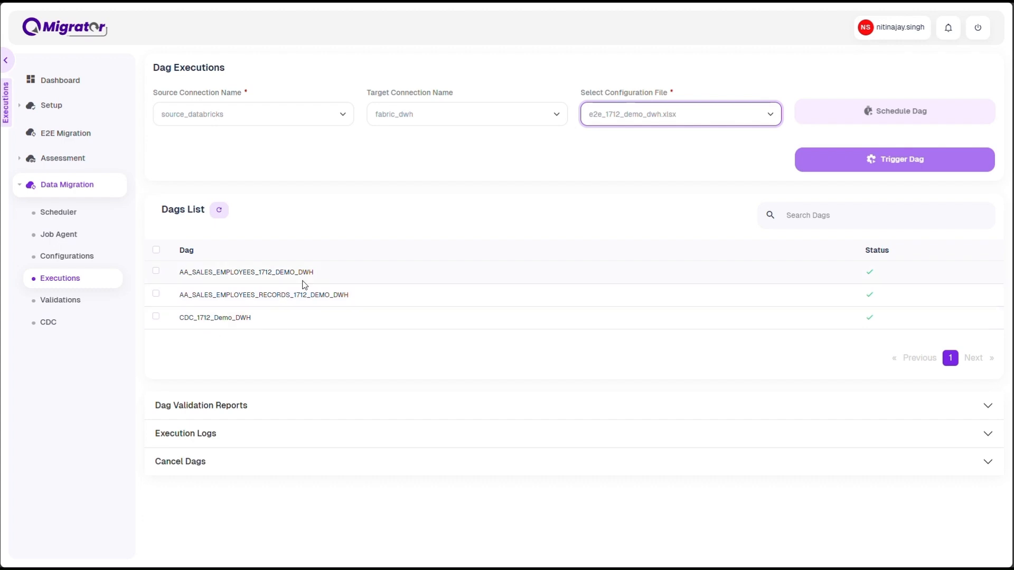
Step: Select the dags AA_SALES_EMPLOYEES_1712_DEMO_DWH and AA_SALES_EMPLOYEES_RECORDS_1712_DEMO_DWH for execution
left_click(155, 271)
left_click(156, 293)
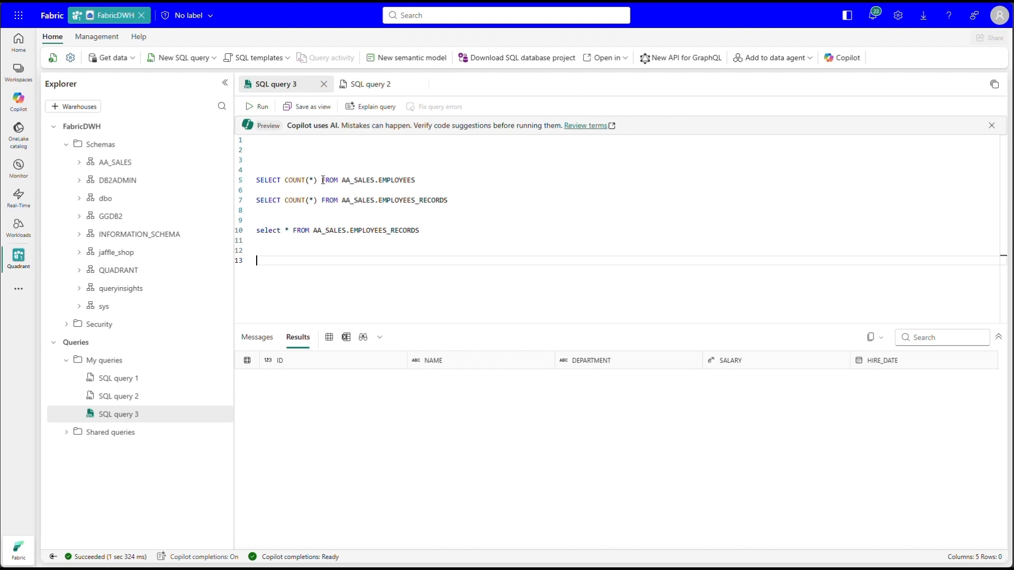
Step: Switch to the FabricDWH warehouse and run the row count queries for AA_SALES.EMPLOYEES and AA_SALES.EMPLOYEES_RECORDS
triple_click(323, 180)
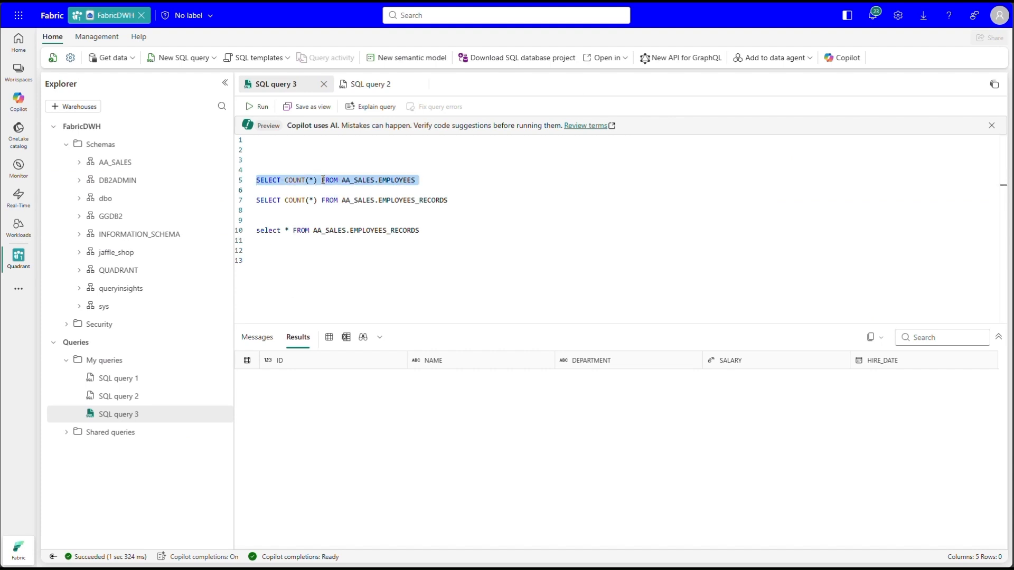
key("ctrl+Return")
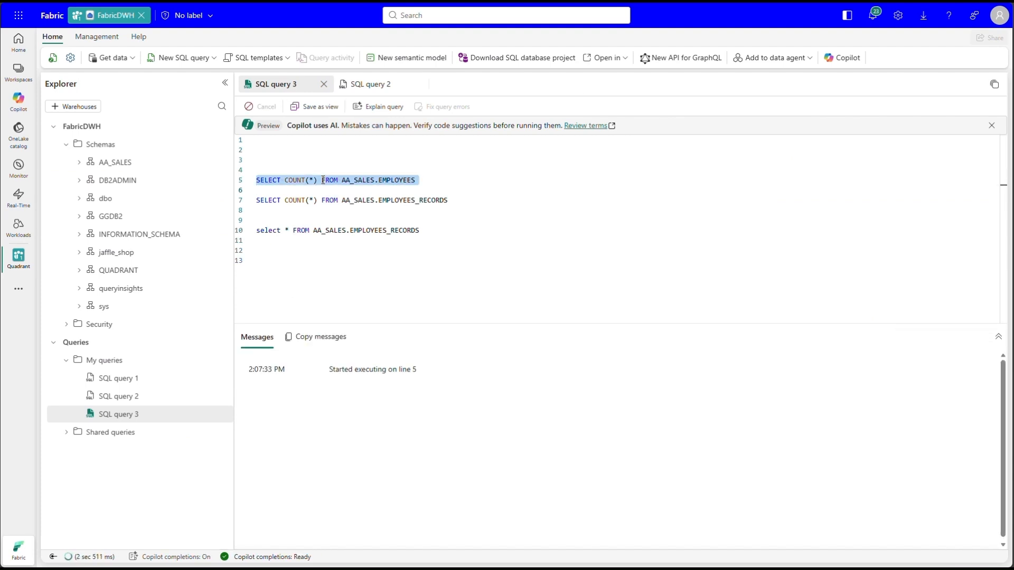
triple_click(401, 204)
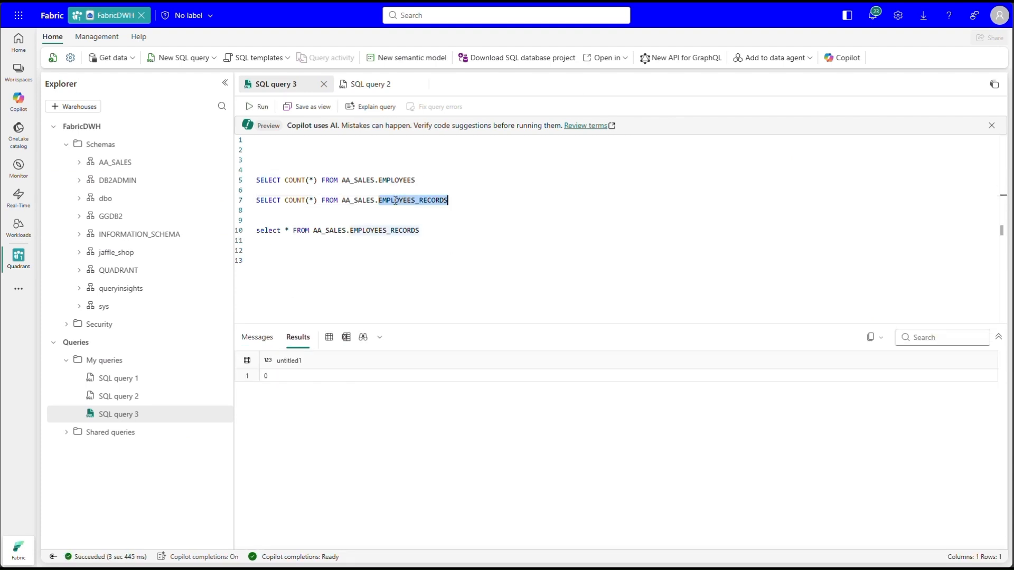
key("ctrl+Return")
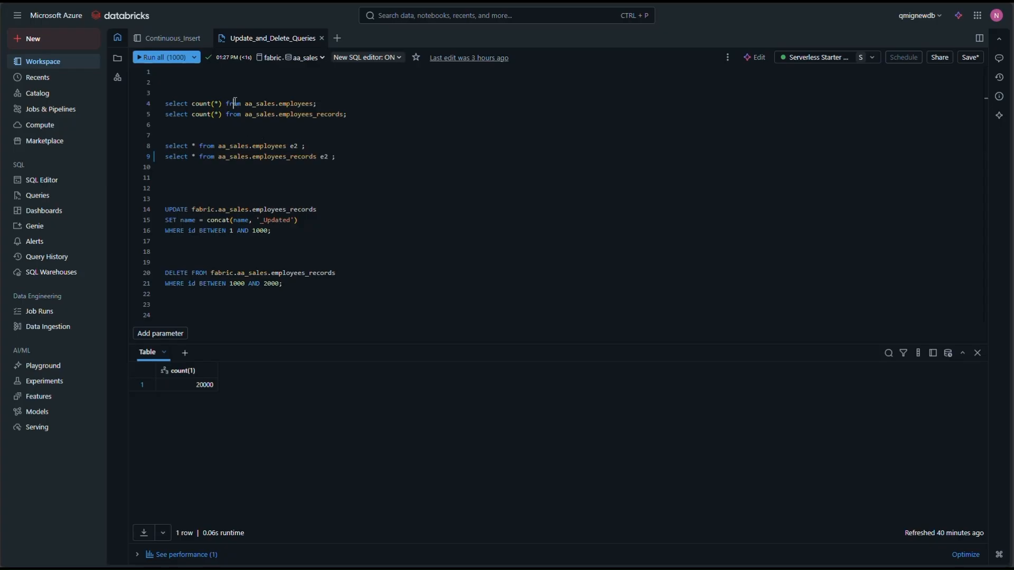
Step: Switch to Databricks and run the row count queries for the source tables aa_sales.employees and aa_sales.employees_records
triple_click(235, 104)
key("ctrl+Return")
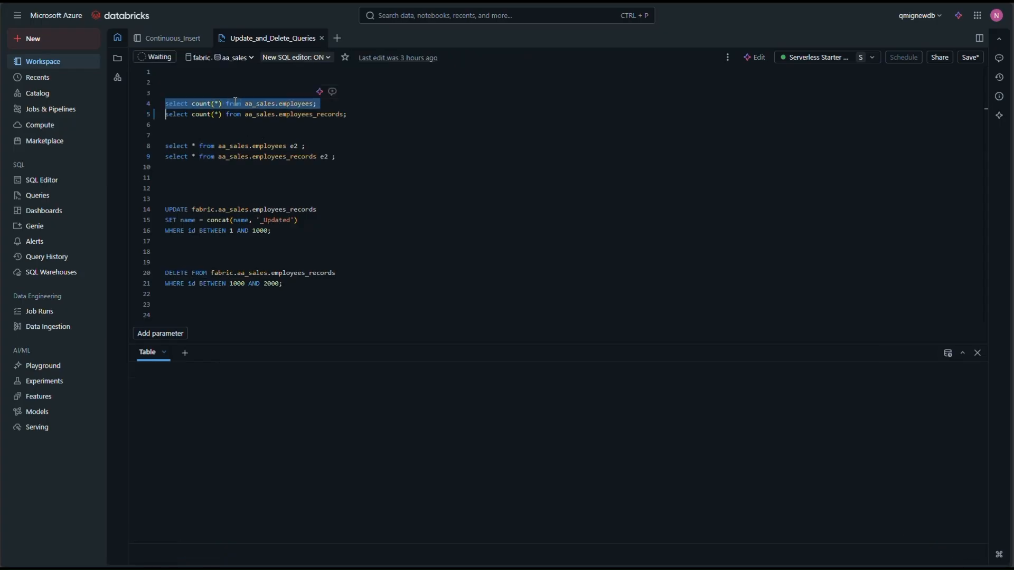
triple_click(301, 115)
key("ctrl+Return")
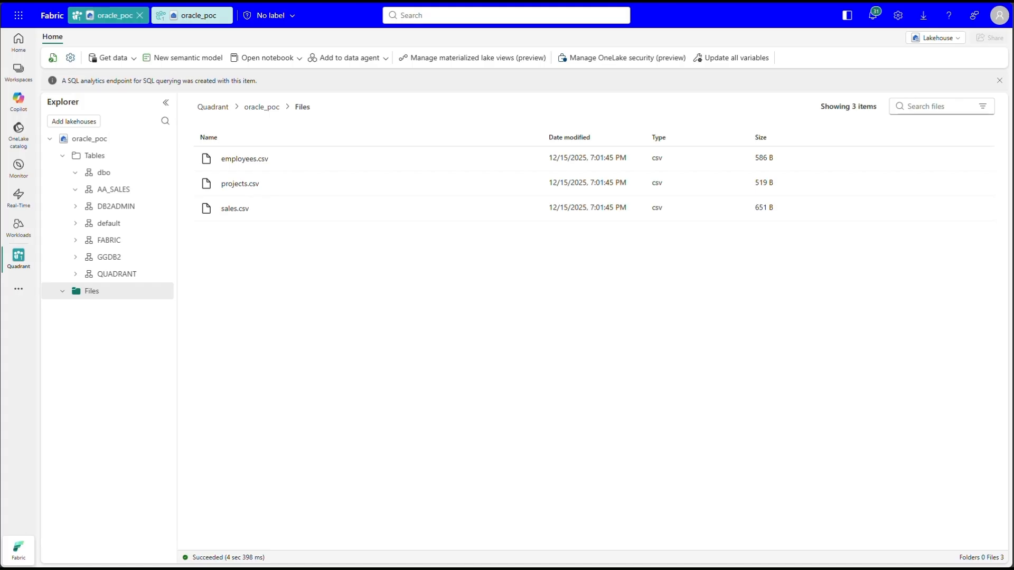
Step: Switch to the oracle_poc lakehouse in Fabric and check its AA_SALES schema for tables
left_click(163, 189)
left_click(195, 284)
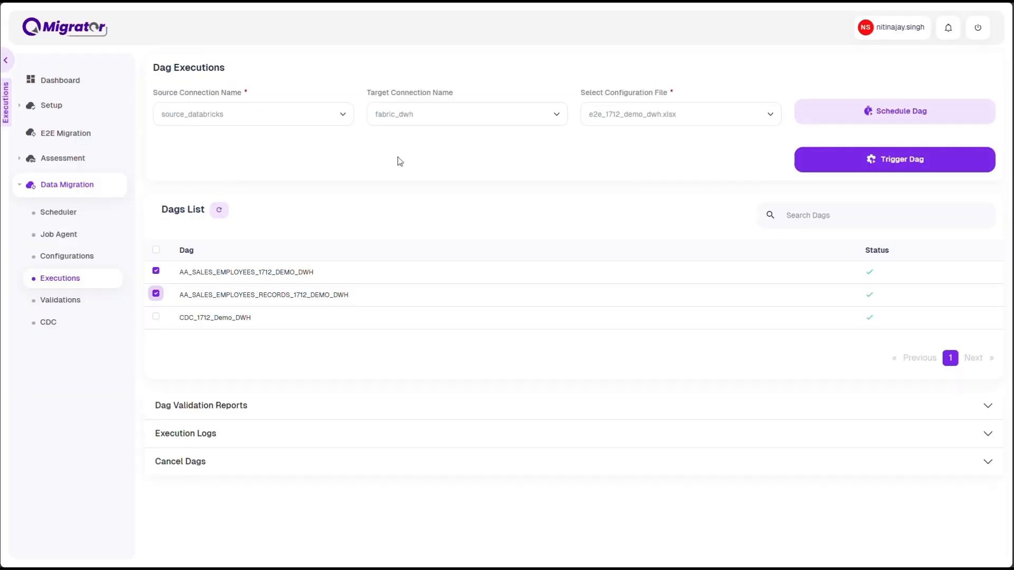
Step: Switch to QMigrator and trigger the selected fabric_dwh dags and both AA_SALES employee dags from e2e_1712_demo_lkh.xlsx for fabric_lakehouse
left_click(866, 158)
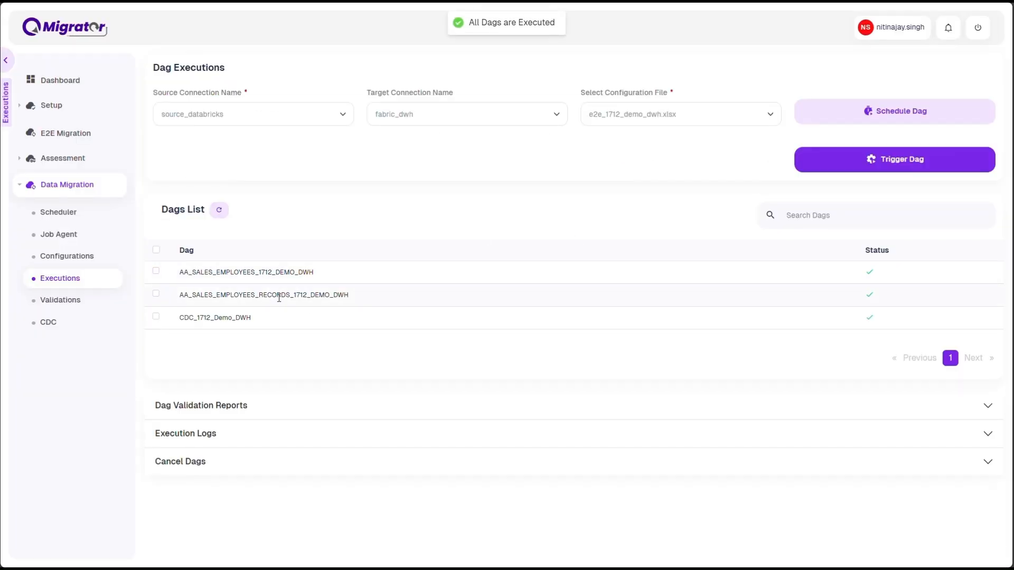
left_click(475, 114)
left_click(404, 227)
left_click(636, 114)
left_click(631, 150)
left_click(155, 271)
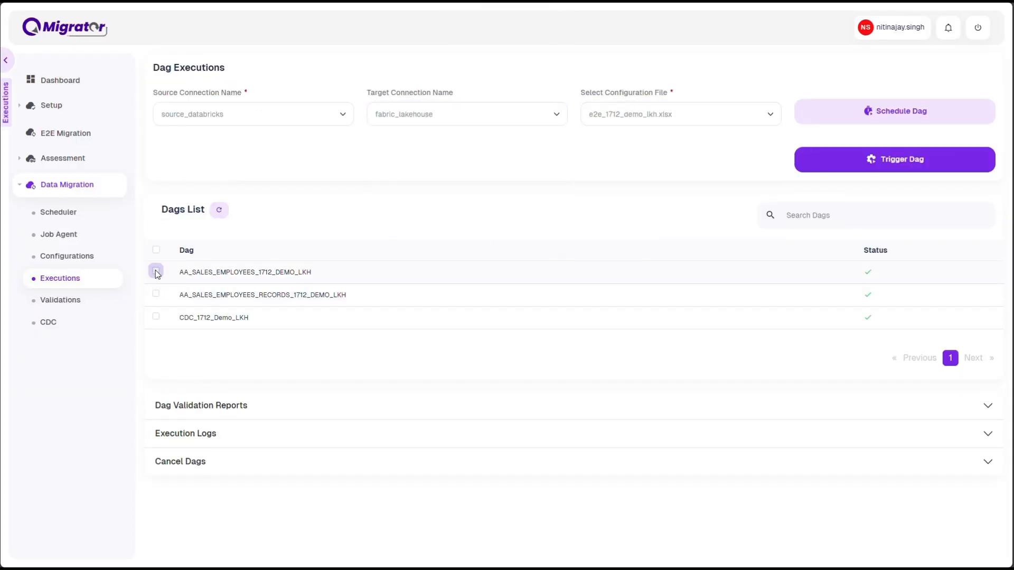
left_click(155, 294)
left_click(848, 163)
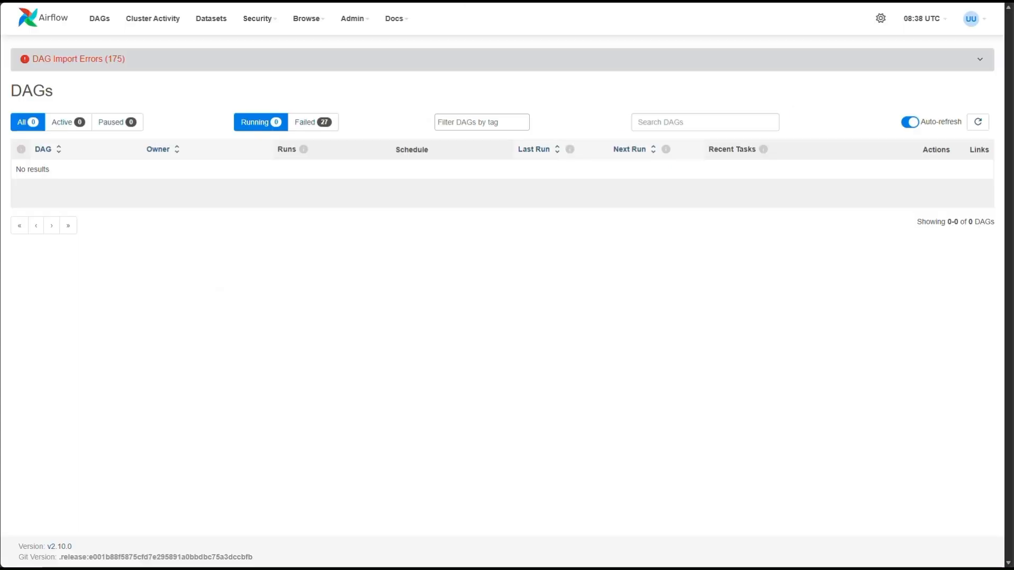
Step: Switch to Airflow and reload the DAG overview to check the triggered runs
left_click(48, 22)
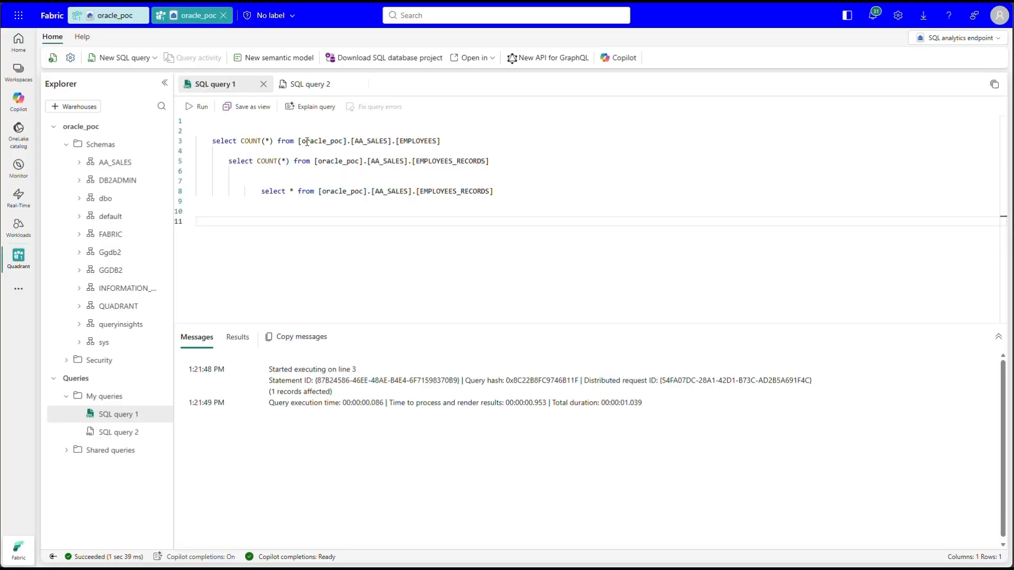
Step: Switch to the oracle_poc SQL analytics endpoint and run the row counts for AA_SALES.EMPLOYEES and AA_SALES.EMPLOYEES_RECORDS
triple_click(306, 142)
key("ctrl+Return")
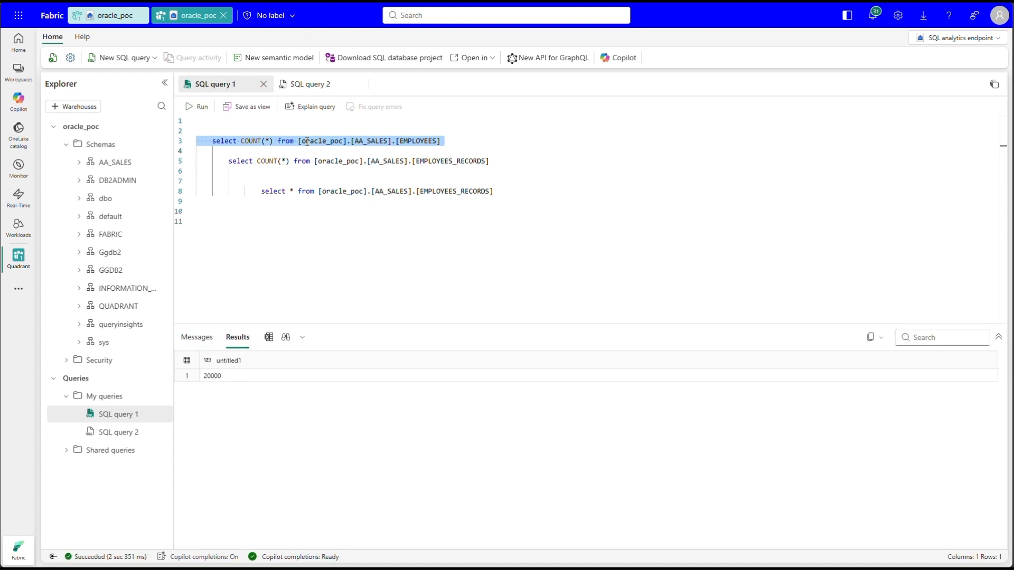
triple_click(356, 161)
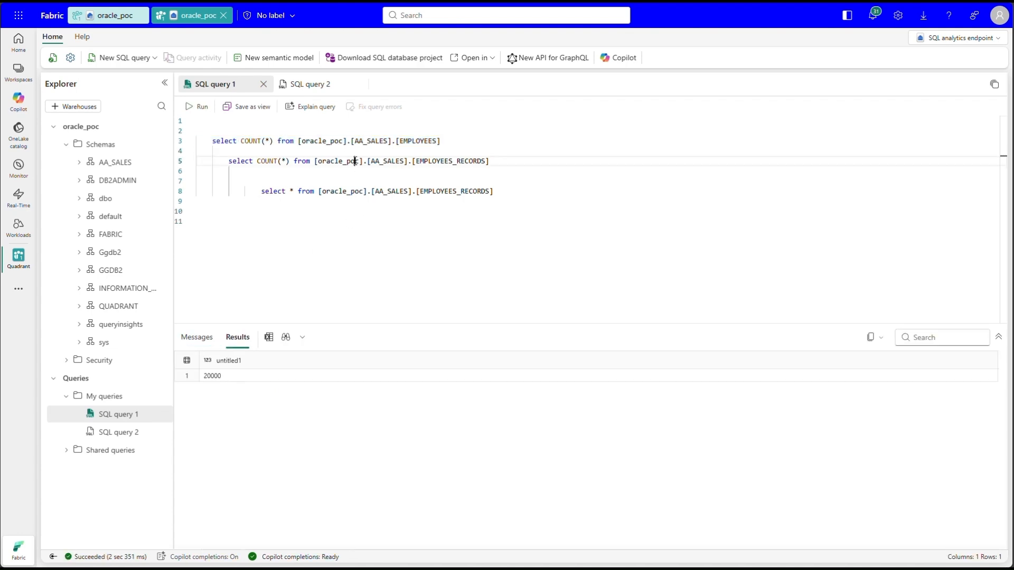
key("ctrl+Return")
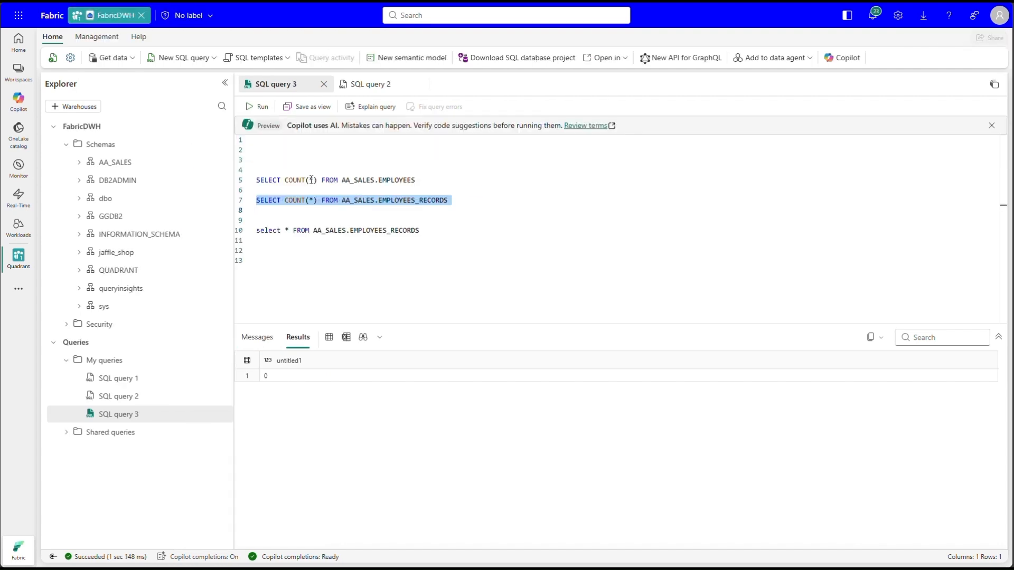
Step: Rerun the AA_SALES.EMPLOYEES and AA_SALES.EMPLOYEES_RECORDS row counts in the FabricDWH warehouse
triple_click(311, 180)
key("ctrl+Return")
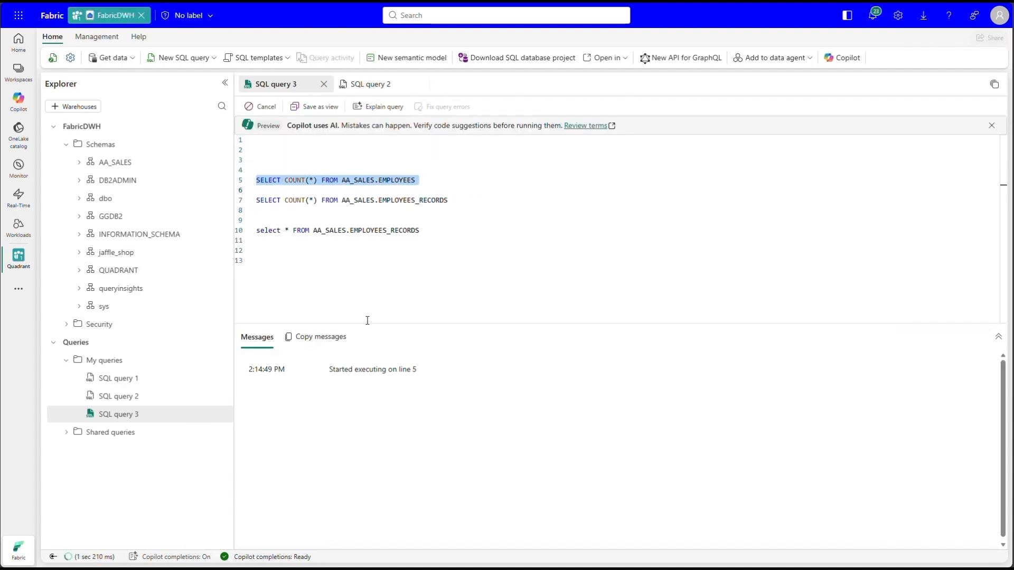
triple_click(380, 200)
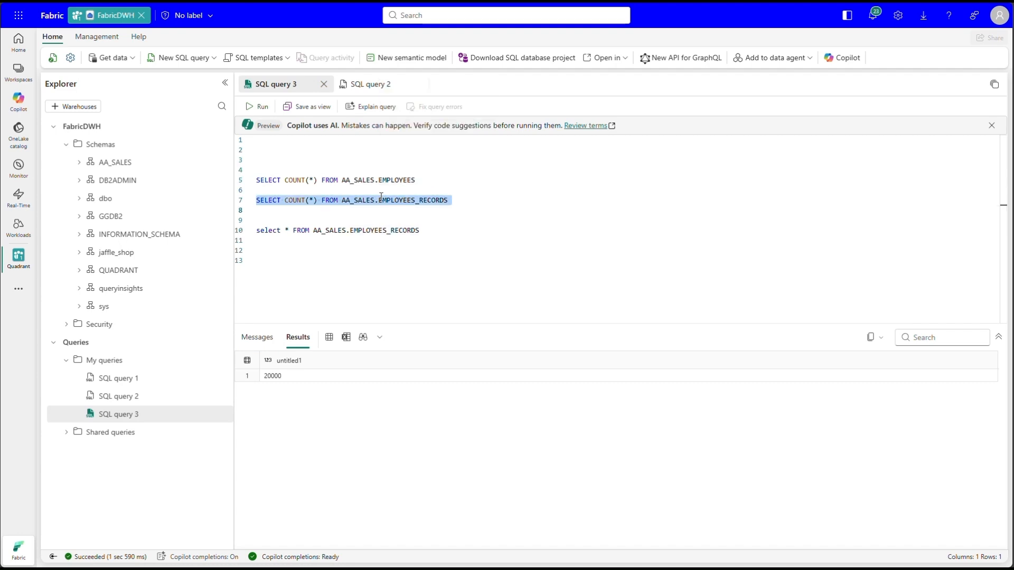
key("ctrl+Return")
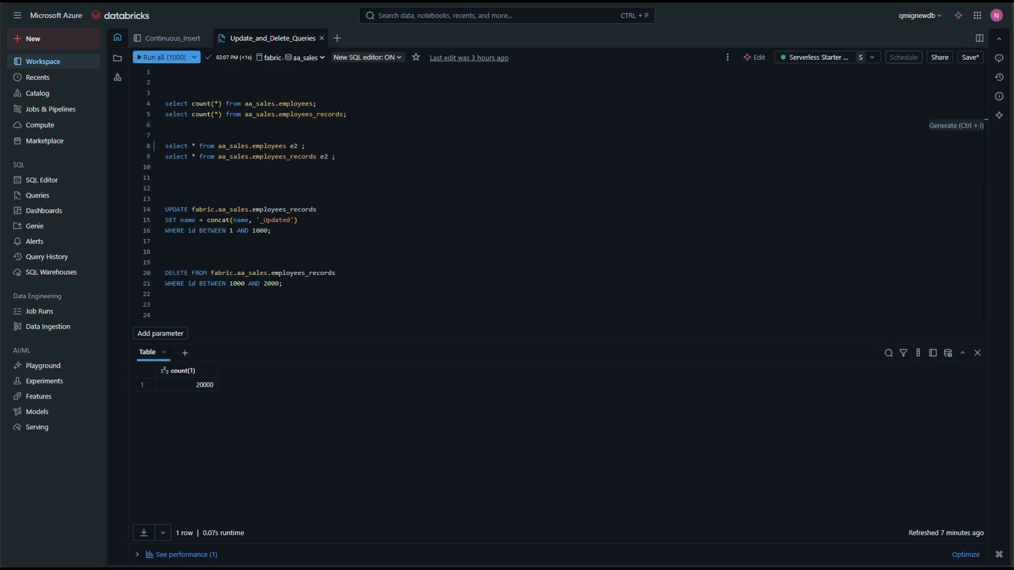
Step: Switch to Databricks and run the Continuous_Insert notebook cell that keeps adding rows to fabric.aa_sales.employees
left_click(173, 38)
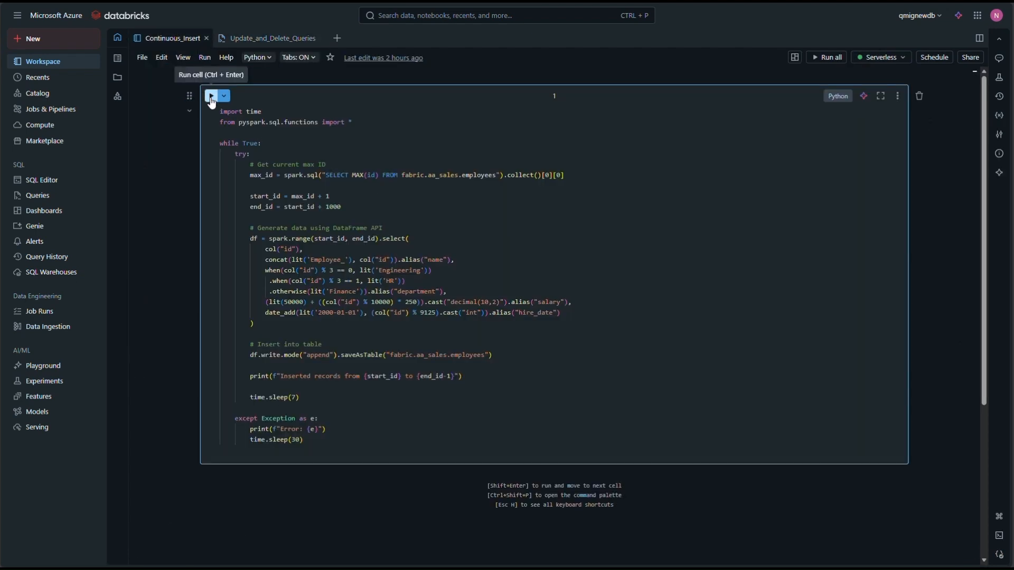
left_click(211, 97)
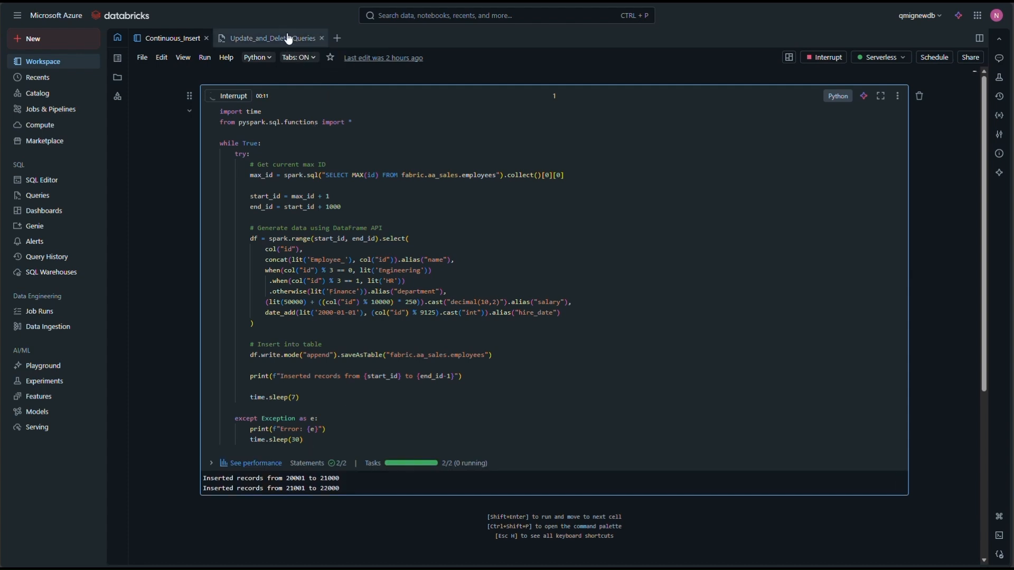
Step: Run the aa_sales.employees row count from Update_and_Delete_Queries while the continuous insert is running
left_click(288, 39)
triple_click(296, 104)
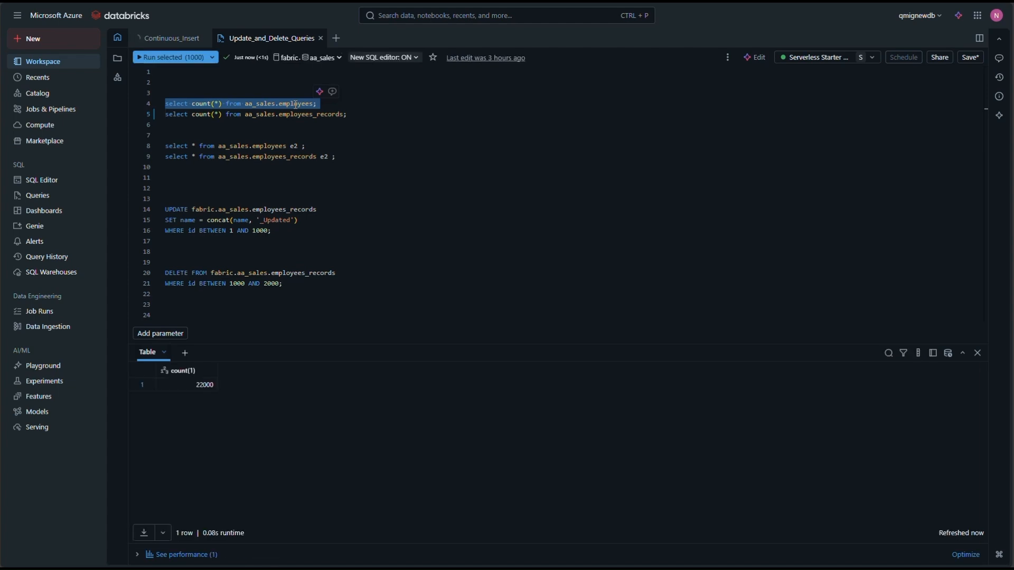
key("ctrl+Return")
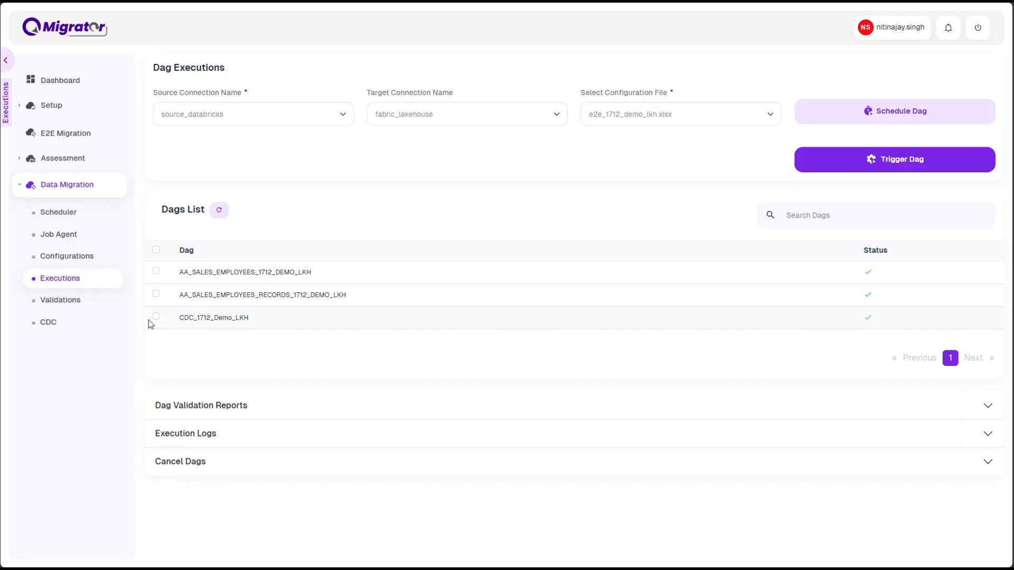
Step: Switch to QMigrator and trigger CDC_1712_Demo_LKH for fabric_lakehouse and CDC_1712_Demo_DWH from e2e_1712_demo_dwh.xlsx for fabric_dwh
left_click(832, 163)
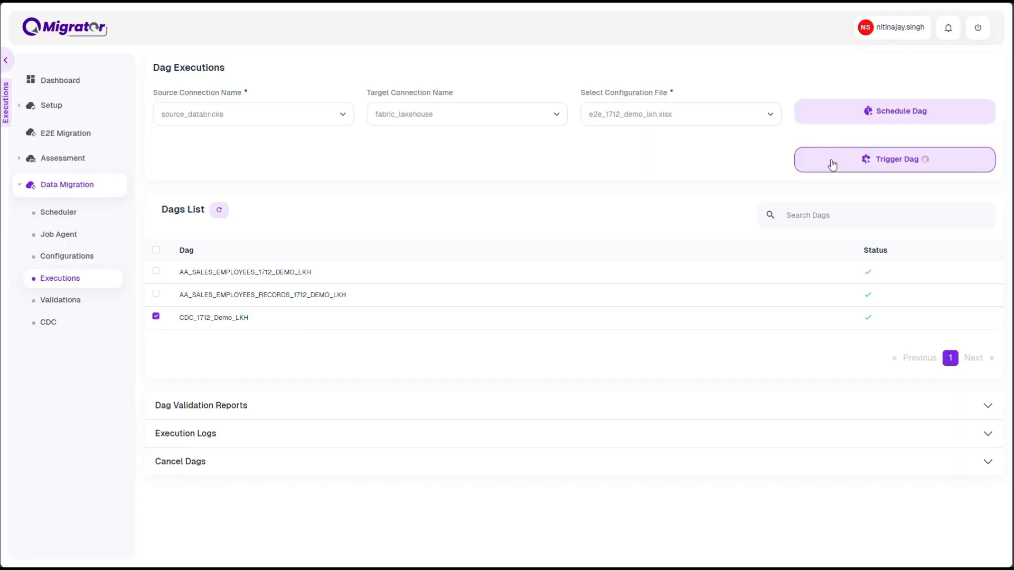
left_click(537, 111)
left_click(451, 161)
left_click(642, 113)
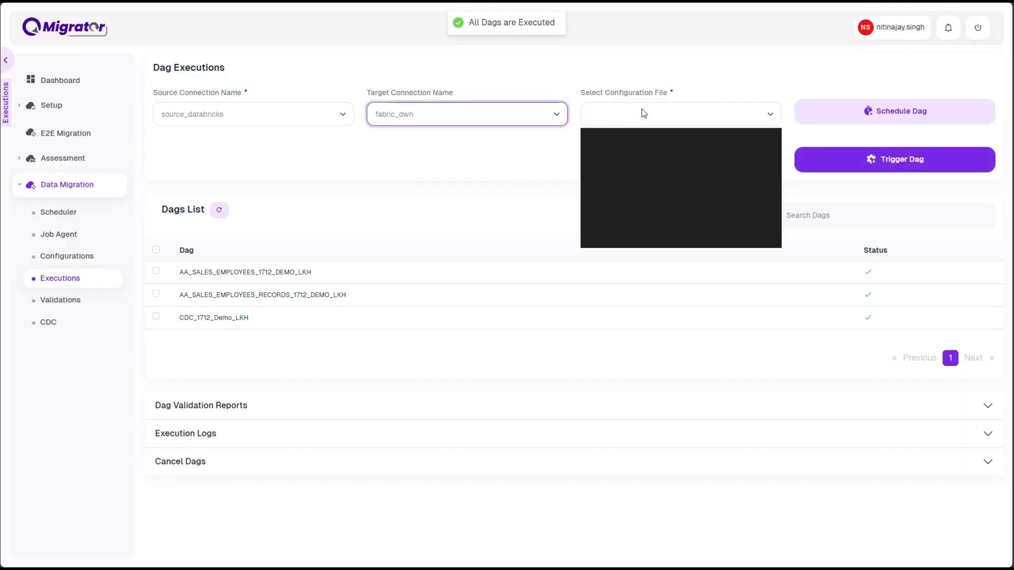
left_click(622, 147)
left_click(156, 316)
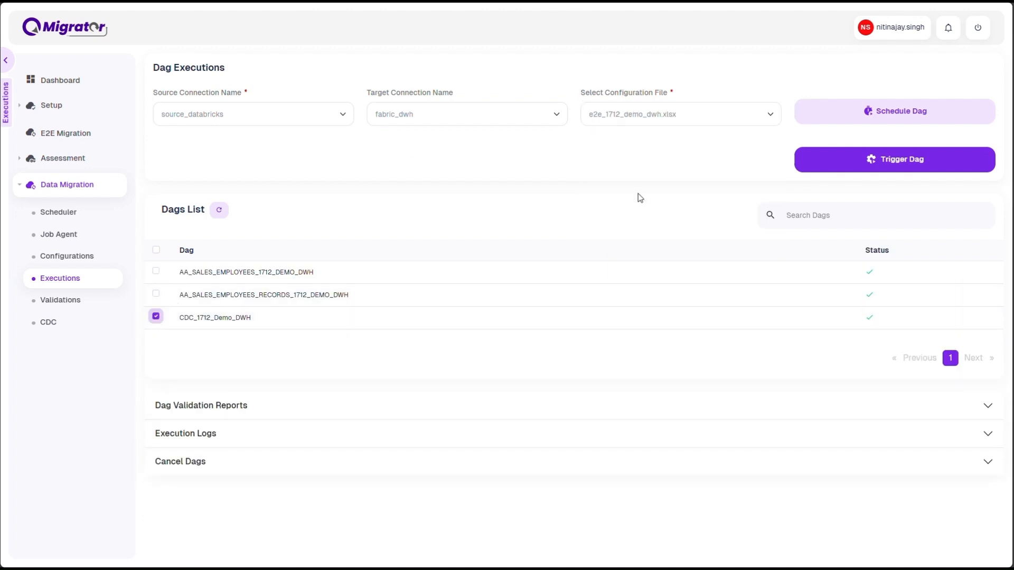
left_click(819, 162)
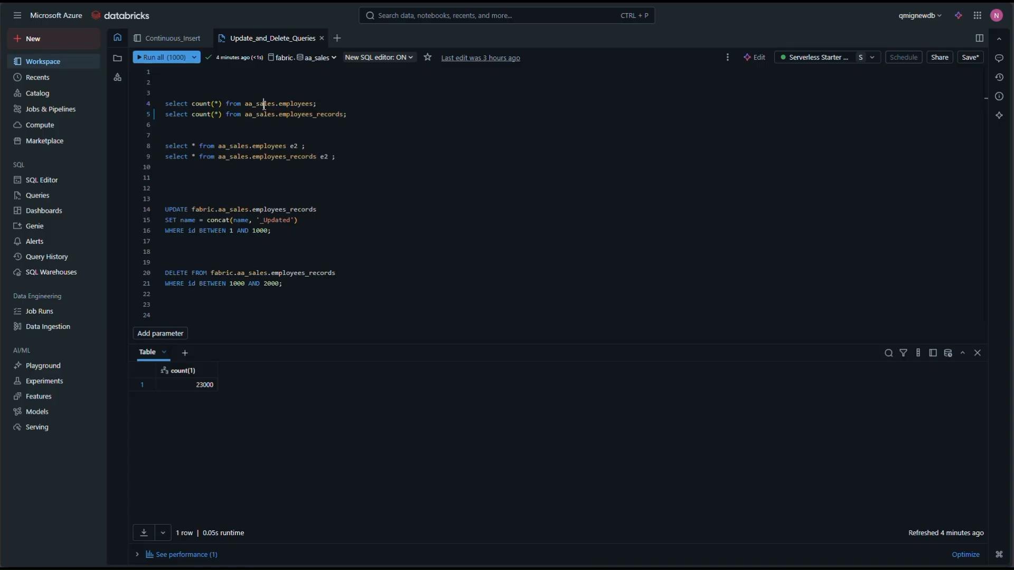
Step: Switch to Databricks and rerun the aa_sales.employees row count several times to follow the continuous inserts
triple_click(263, 104)
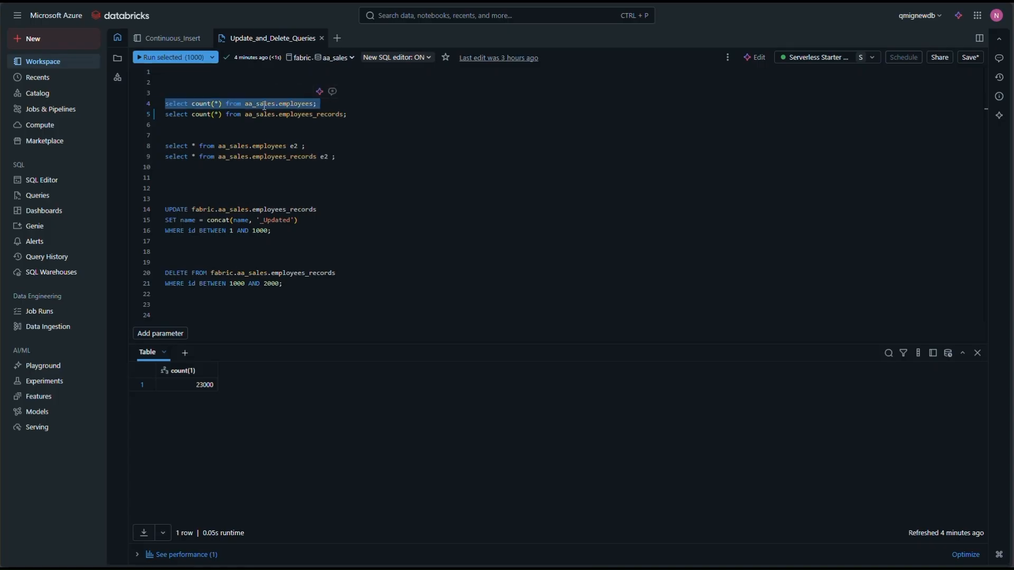
key("ctrl+Return")
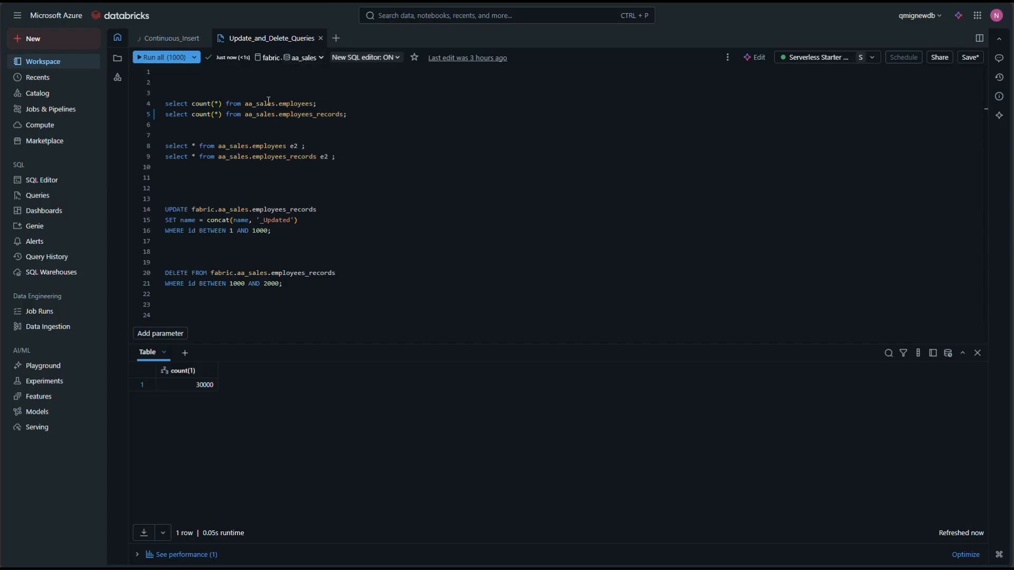
left_click(268, 102)
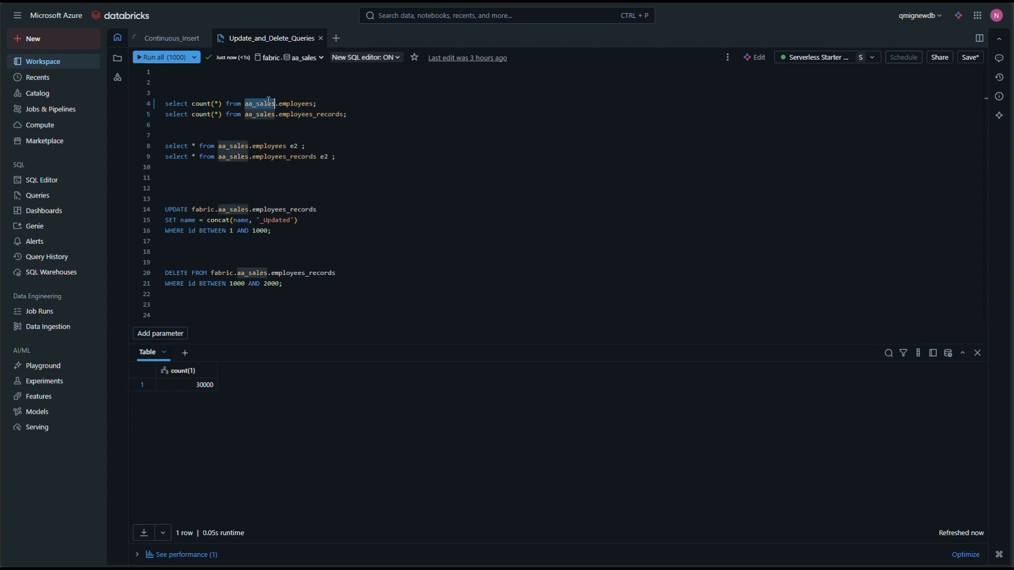
triple_click(225, 100)
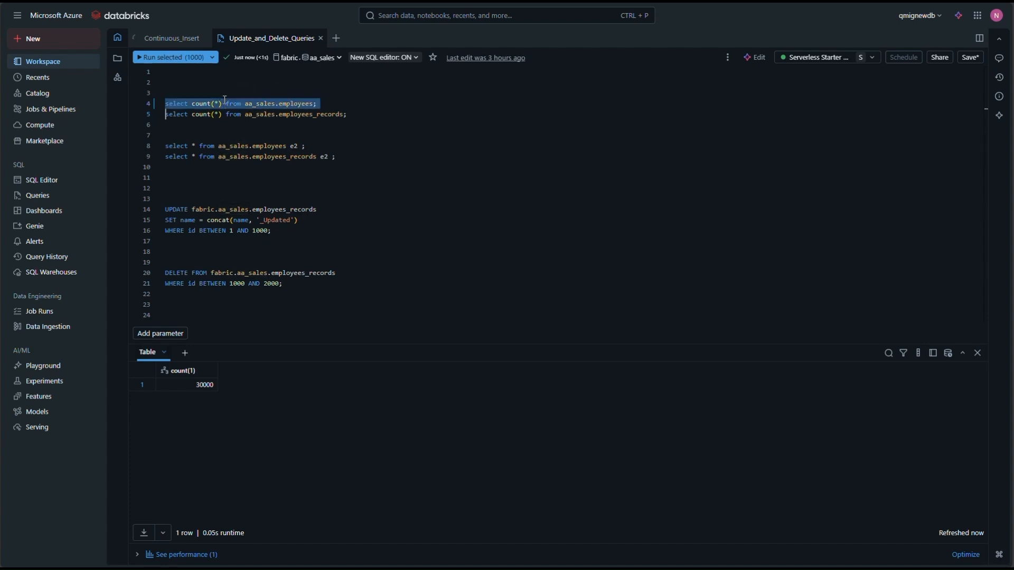
key("ctrl+Return")
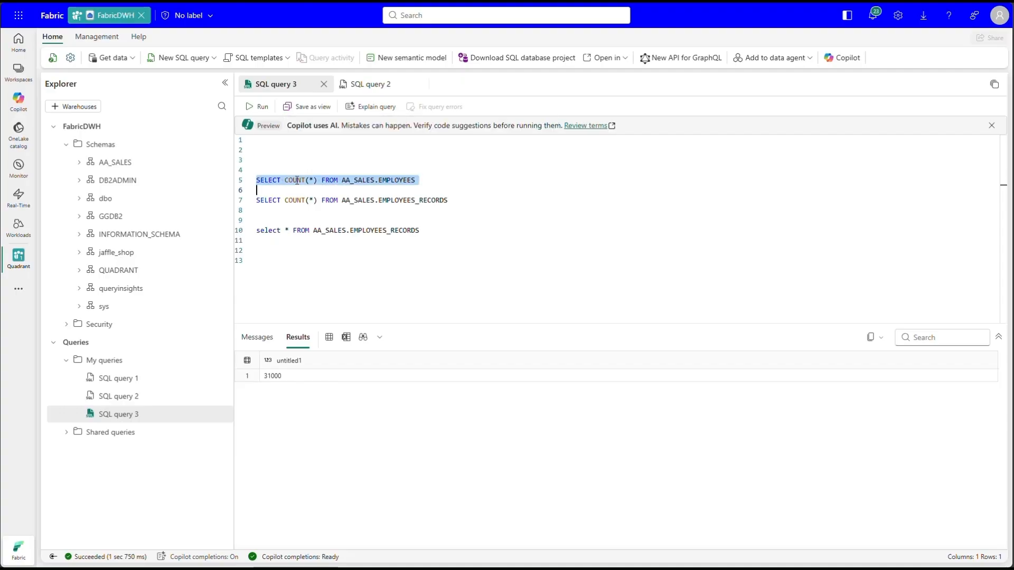
Step: Count the AA_SALES.EMPLOYEES rows in FabricDWH, and again in the oracle_poc SQL analytics endpoint after refreshing it
key("ctrl+Return")
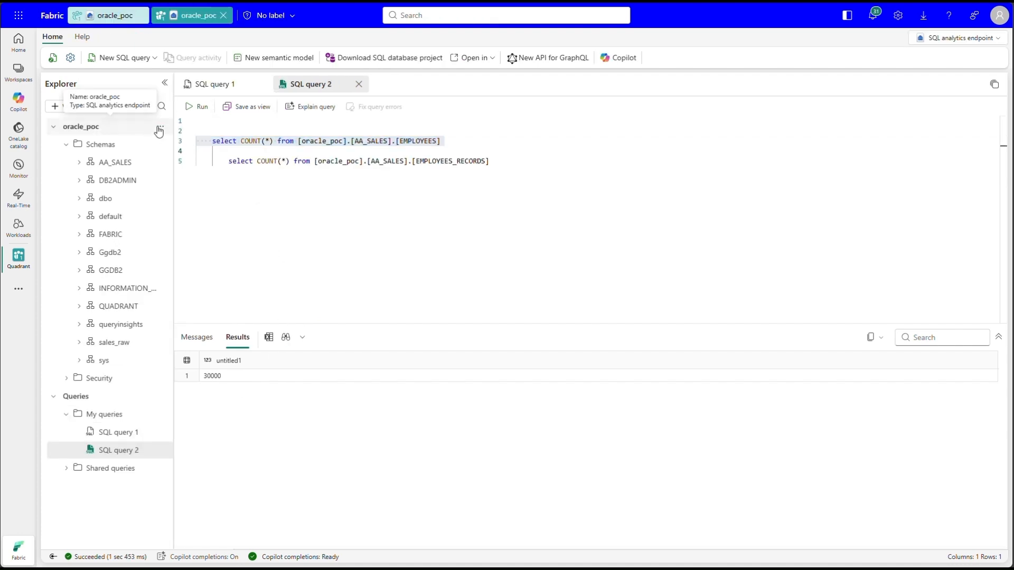
left_click(159, 128)
left_click(186, 167)
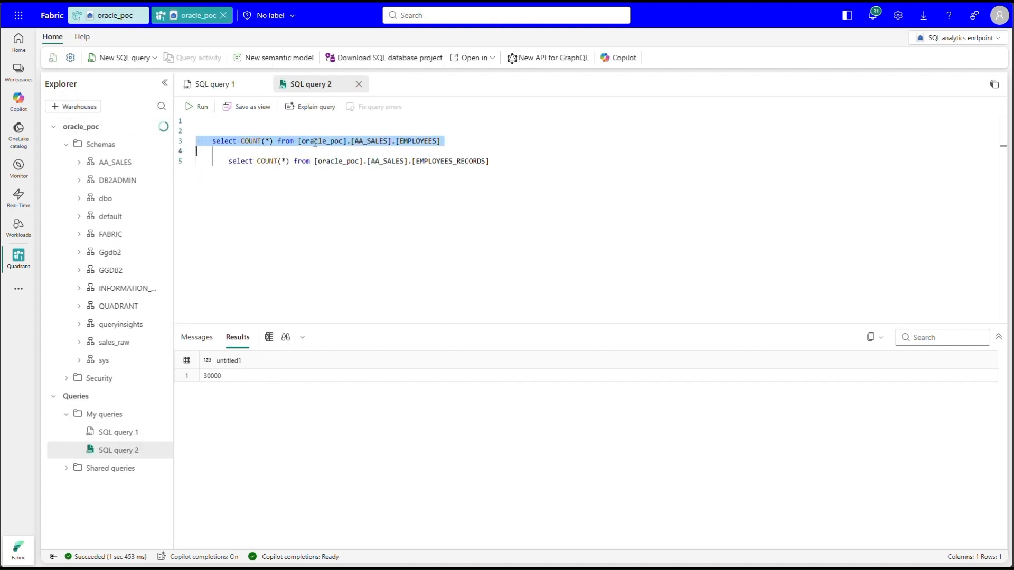
key("ctrl+Return")
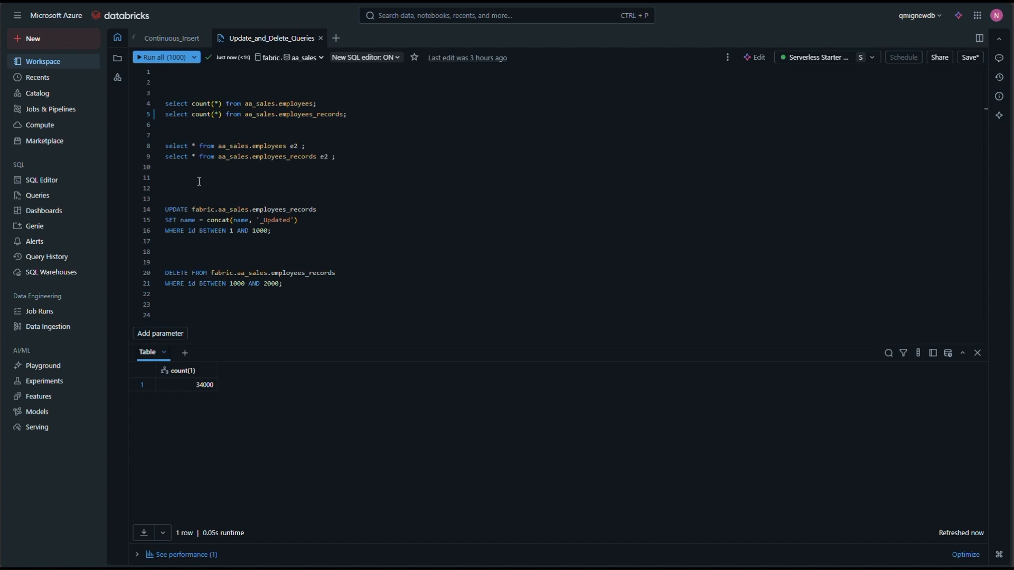
Step: In Databricks, append '_Updated' to employees_records names for ids 1 to 1000 with the UPDATE query, and list the table's rows
left_click_drag(186, 187, 296, 248)
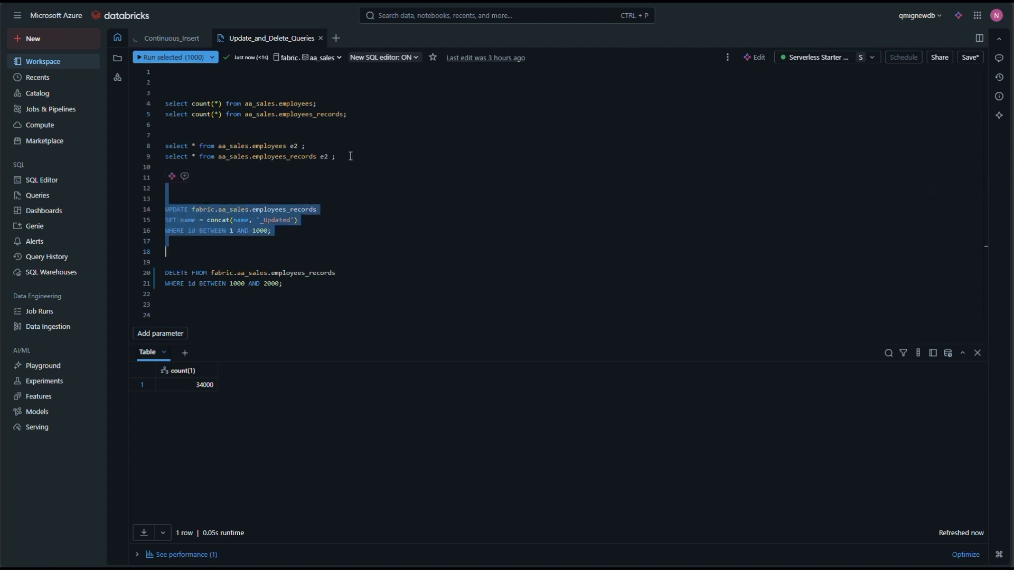
key("ctrl+Return")
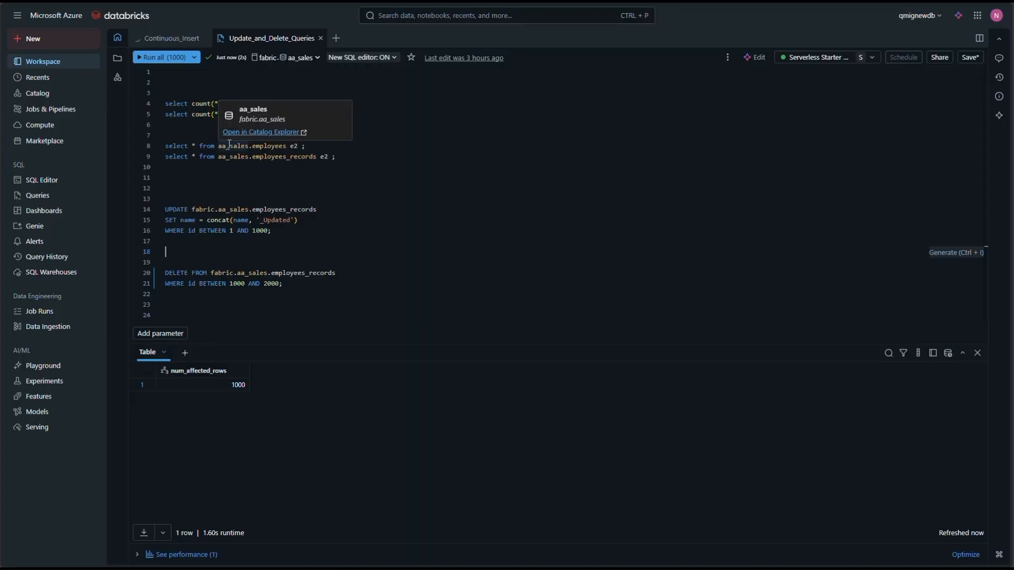
triple_click(230, 160)
key("ctrl+Return")
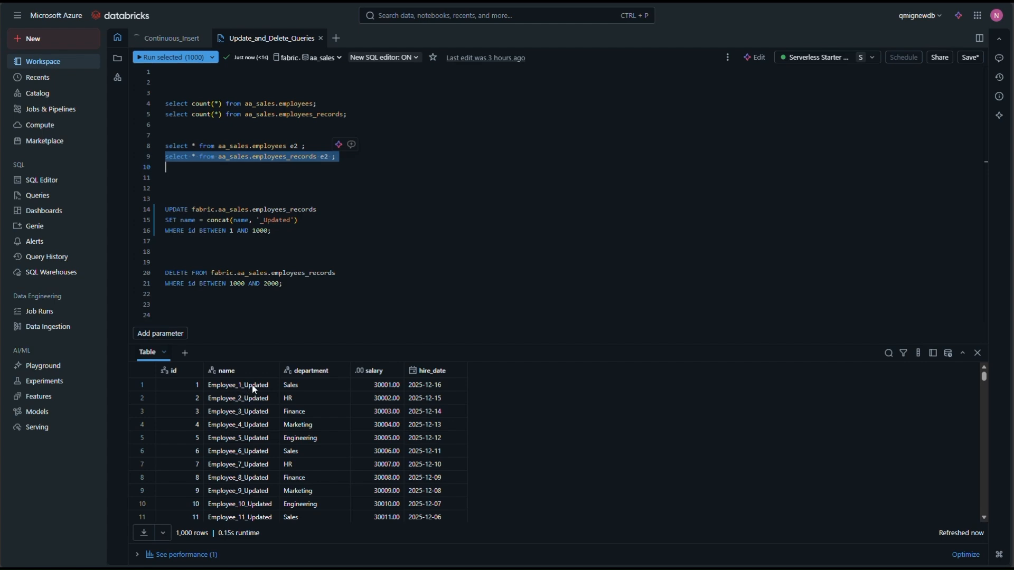
scroll(259, 449, "down", 6)
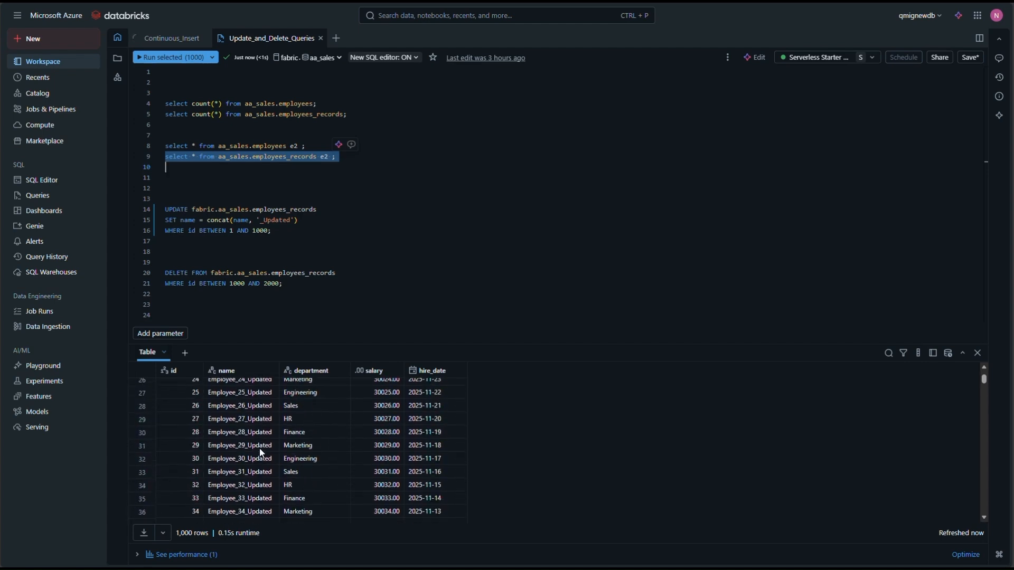
scroll(261, 453, "up", 6)
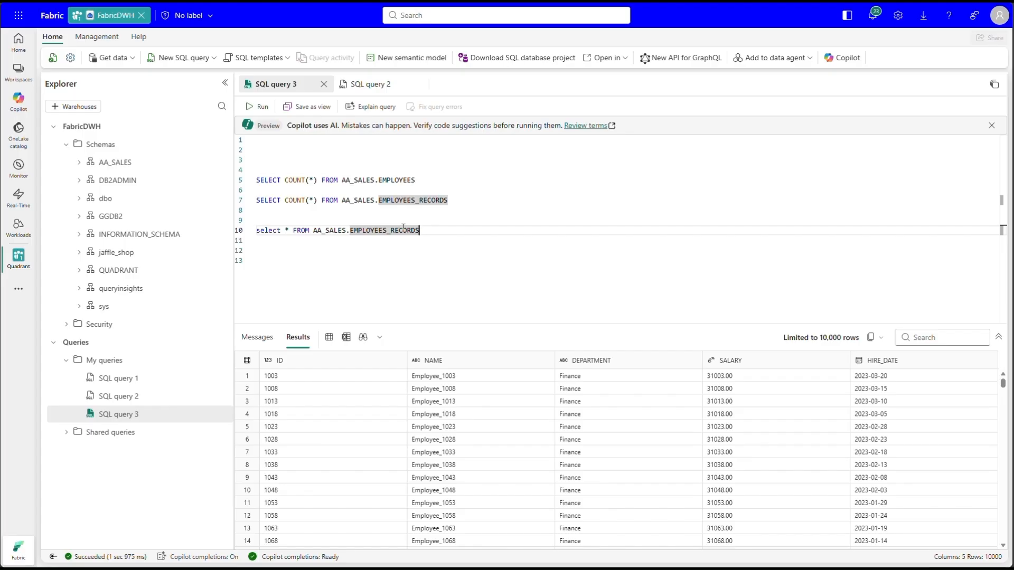
Step: Switch to FabricDWH, list AA_SALES.EMPLOYEES_RECORDS ordered by ID ASC, and review the same table's rows in the oracle_poc SQL analytics endpoint
type("order ")
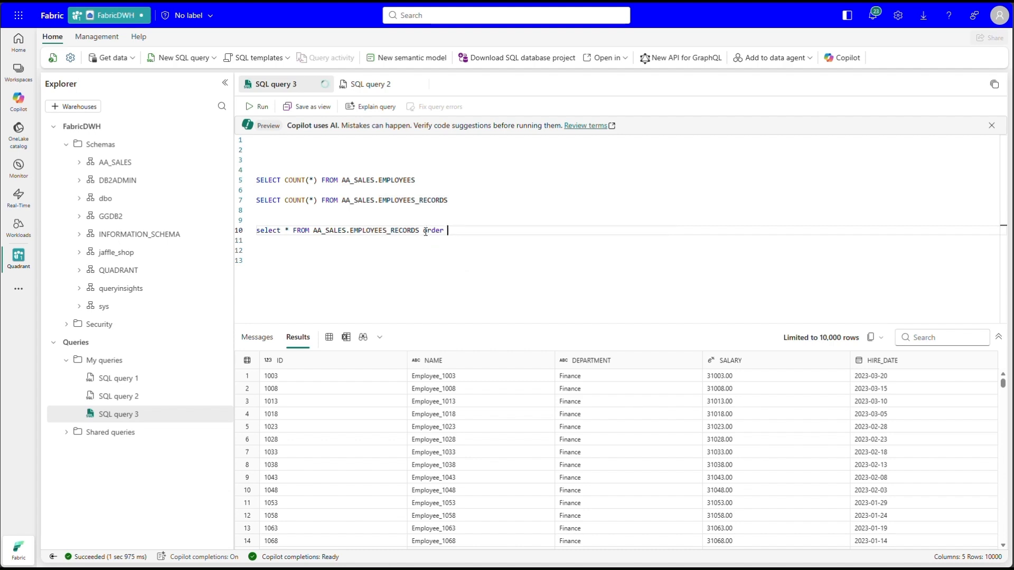
type("by ID AS")
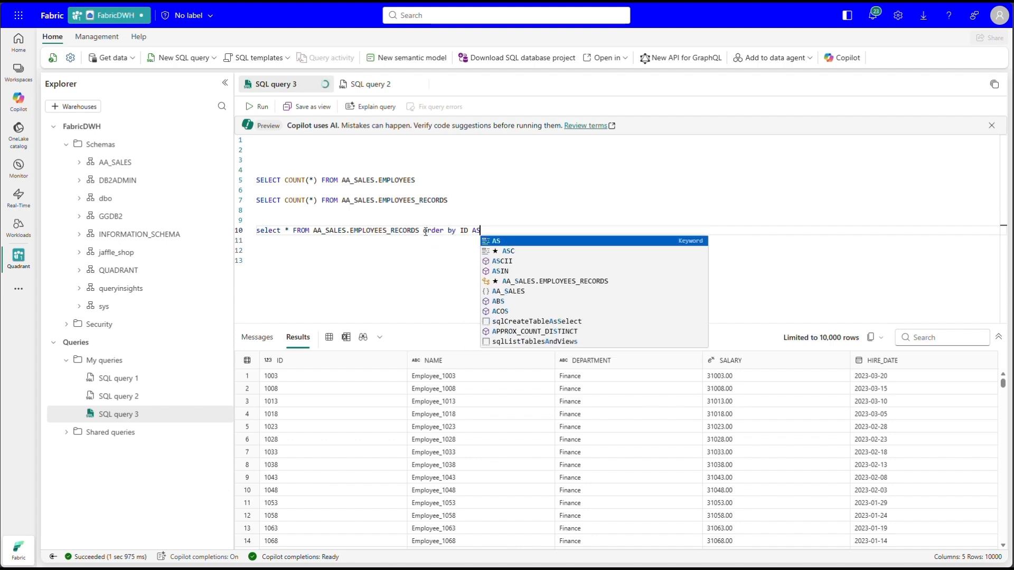
type("C")
triple_click(401, 231)
key("ctrl+Return")
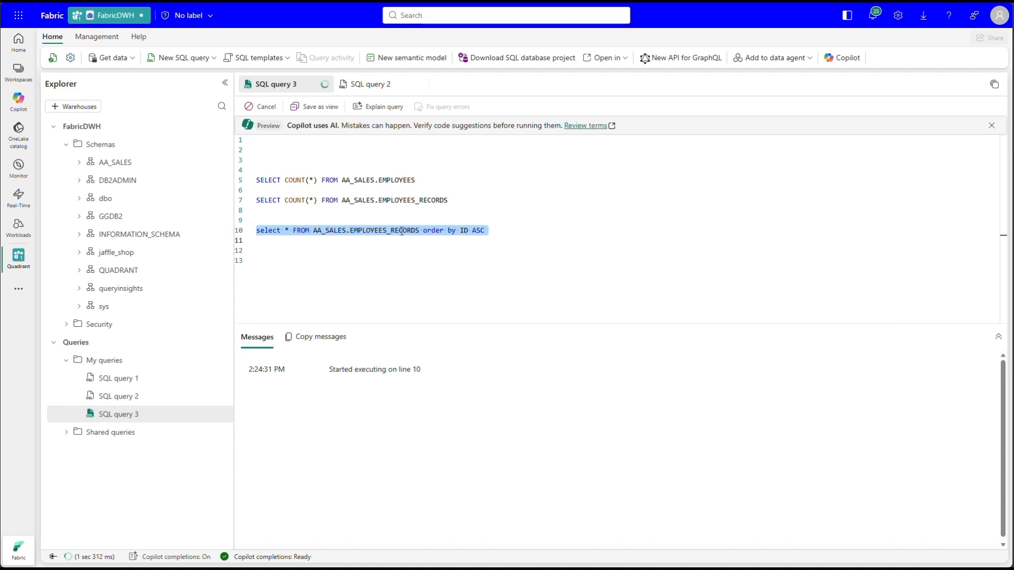
scroll(348, 430, "down", 10)
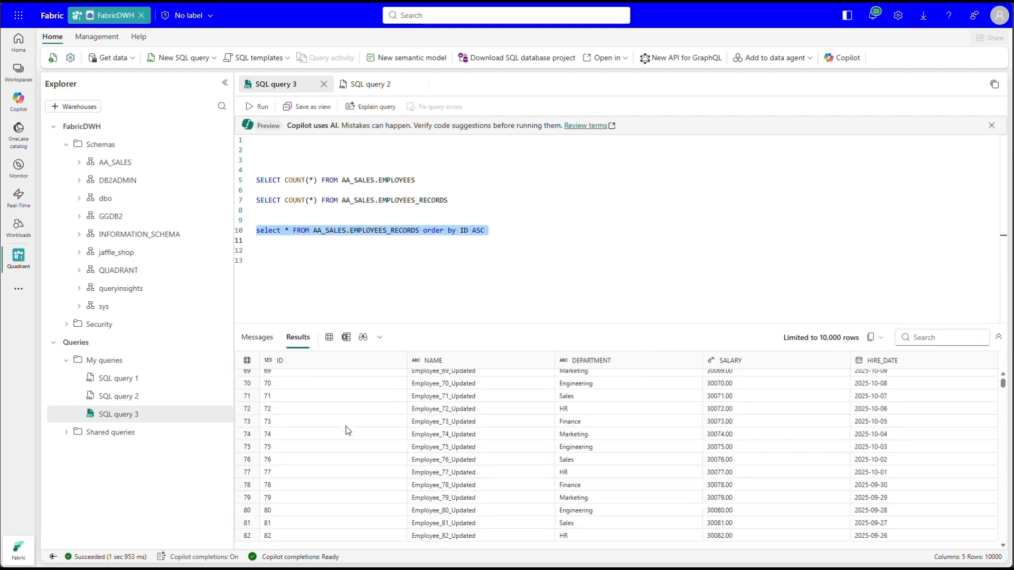
scroll(477, 448, "down", 20)
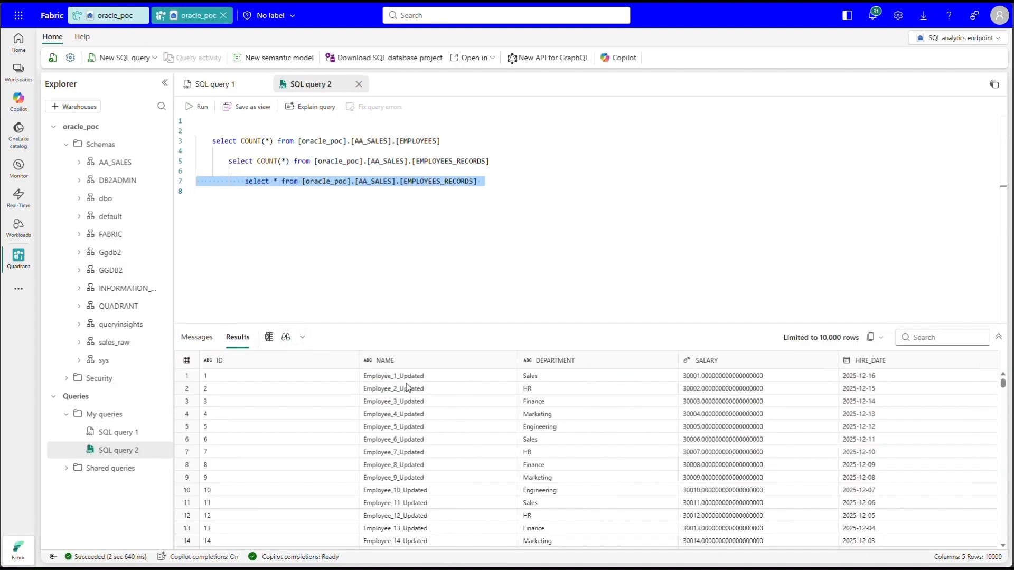
scroll(447, 410, "down", 20)
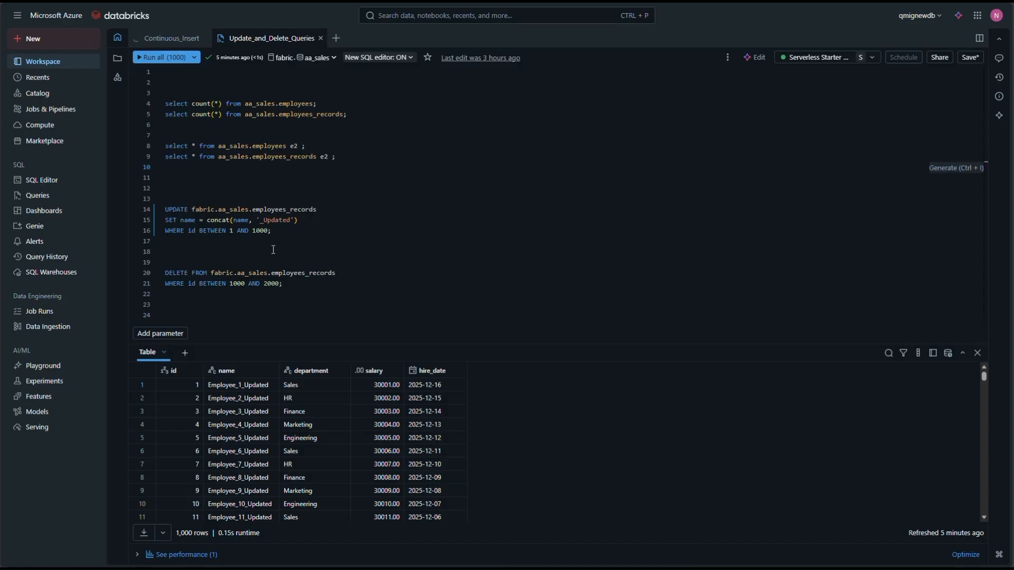
Step: Switch to Databricks, delete the employees_records rows with ids between 1000 and 2000, and count the table's rows
left_click_drag(228, 257, 284, 289)
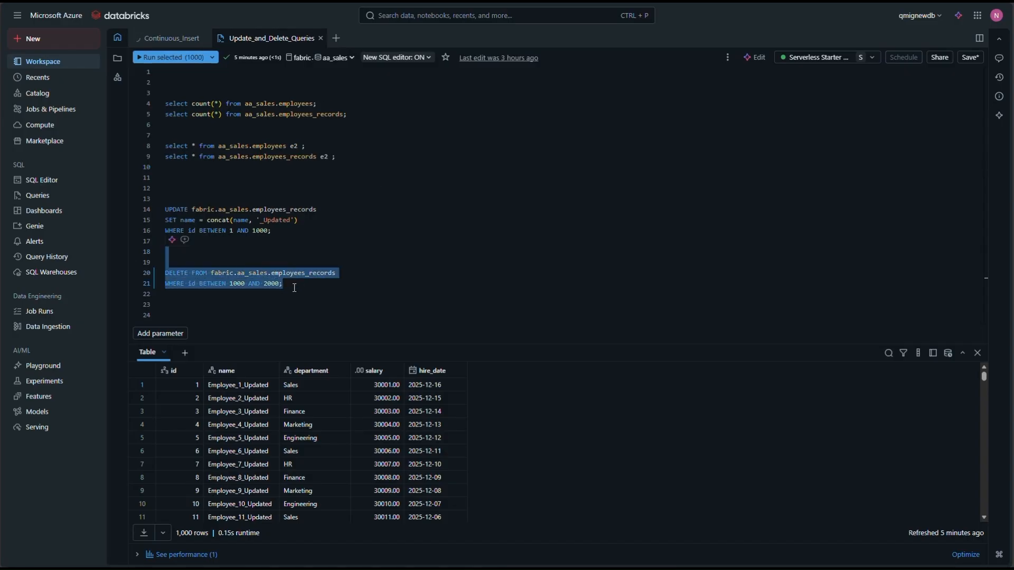
key("ctrl+Return")
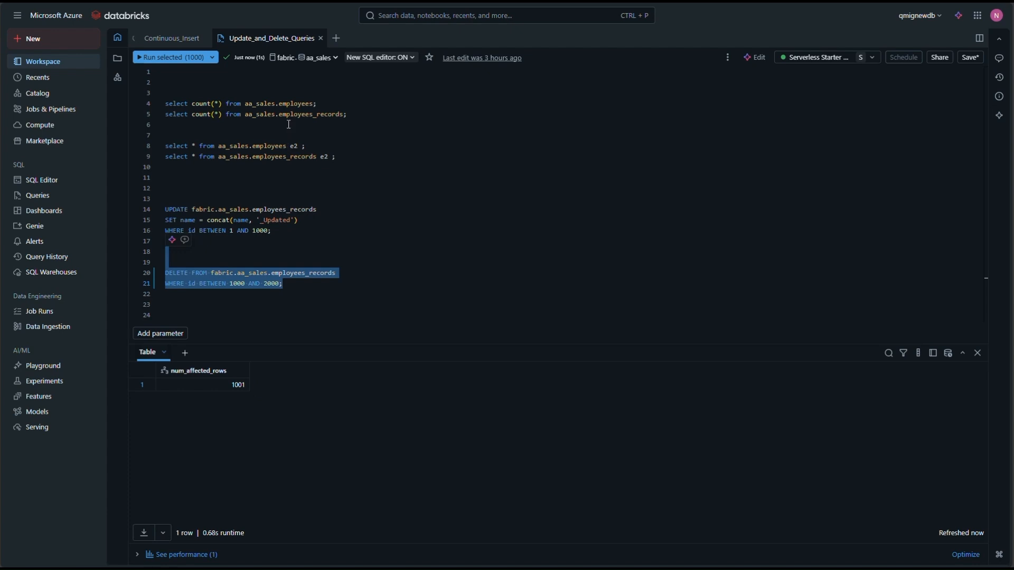
triple_click(288, 115)
key("ctrl+Return")
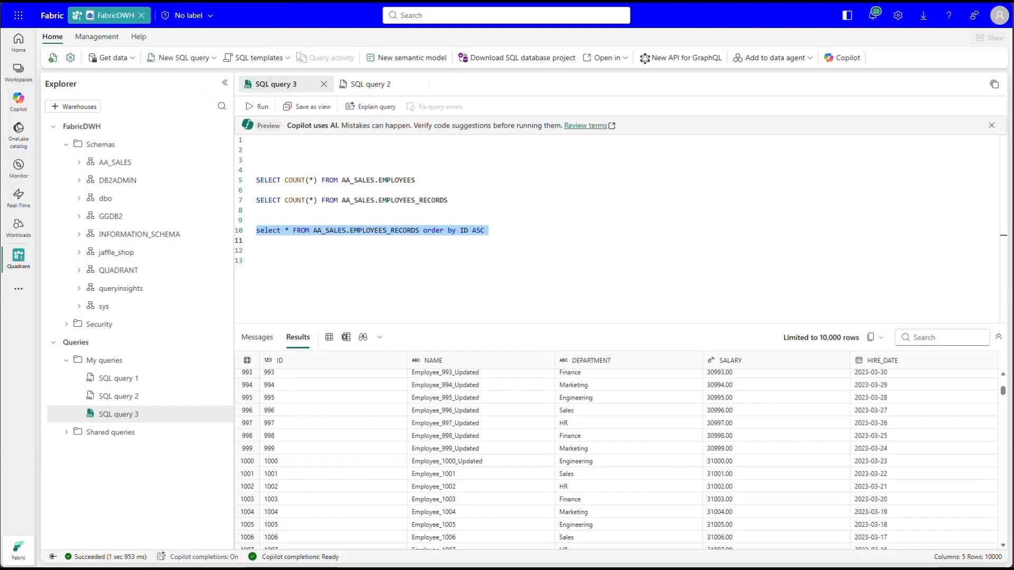
Step: Count the AA_SALES.EMPLOYEES_RECORDS rows in FabricDWH and in the oracle_poc SQL analytics endpoint
triple_click(374, 200)
key("ctrl+Return")
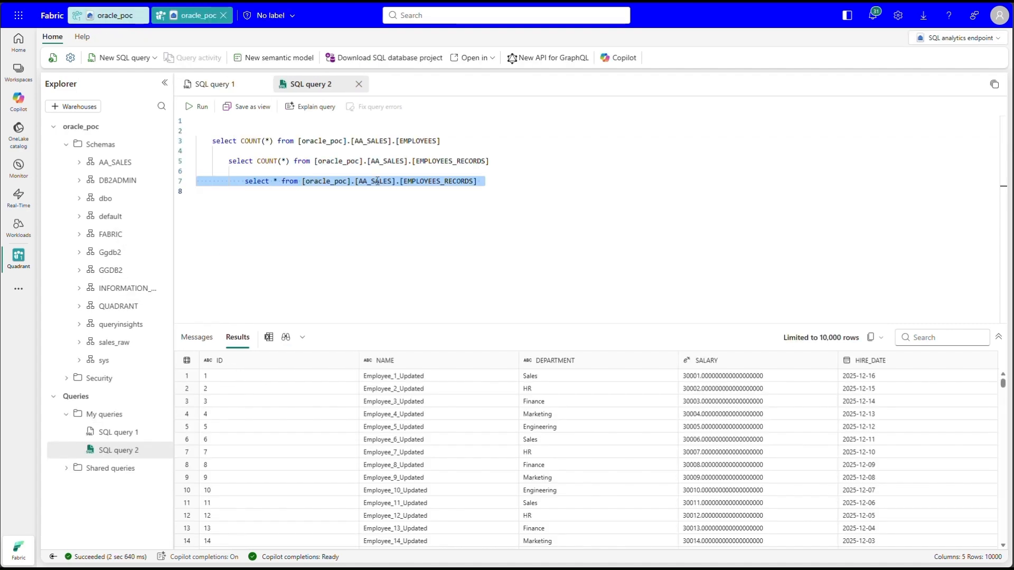
triple_click(330, 160)
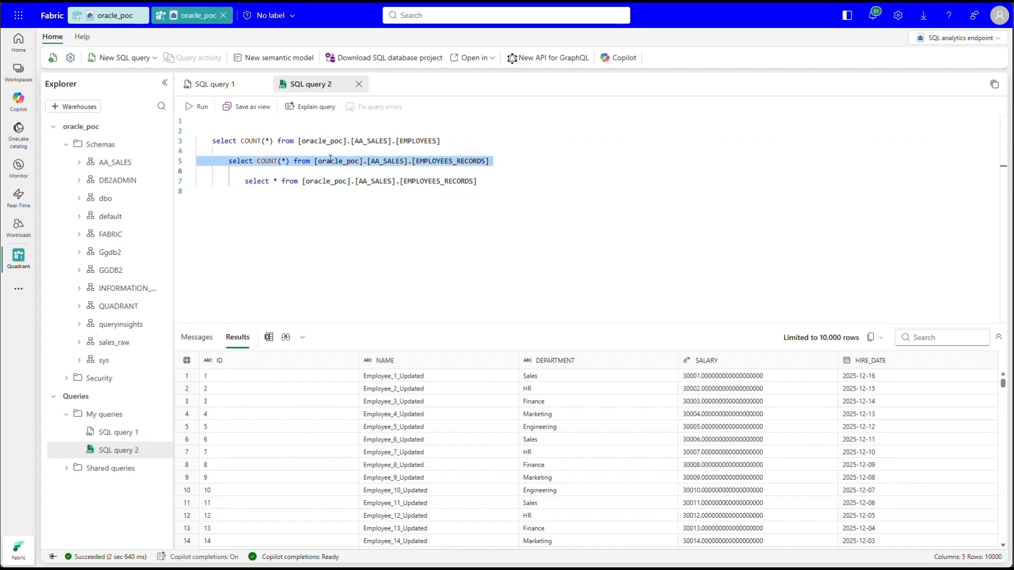
key("ctrl+Return")
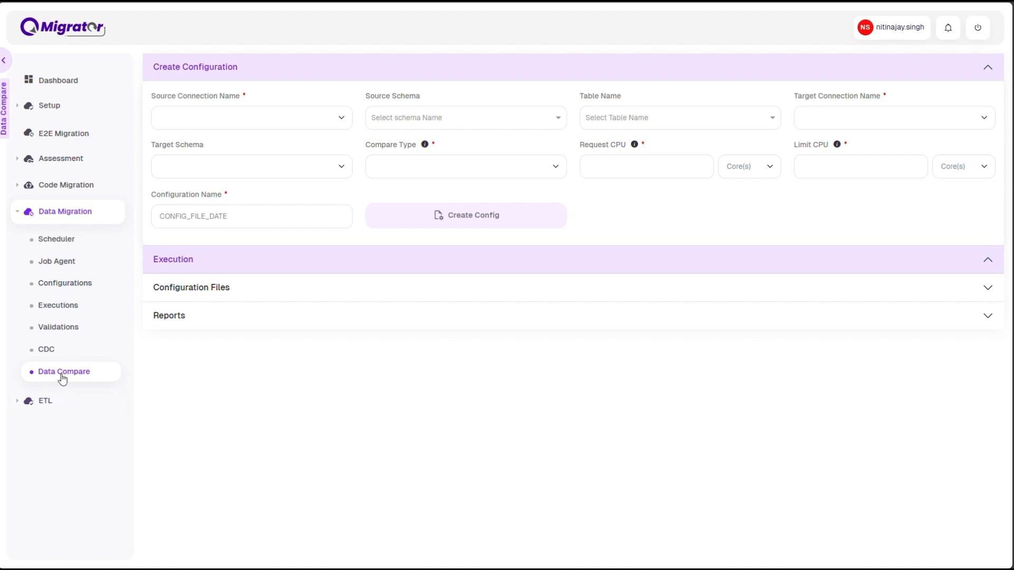
Step: In QMigrator's Data Compare configuration, choose source connection source_databricks, source schema aa_sales and compare type Detailed Compare
left_click(217, 111)
left_click(201, 152)
left_click(422, 124)
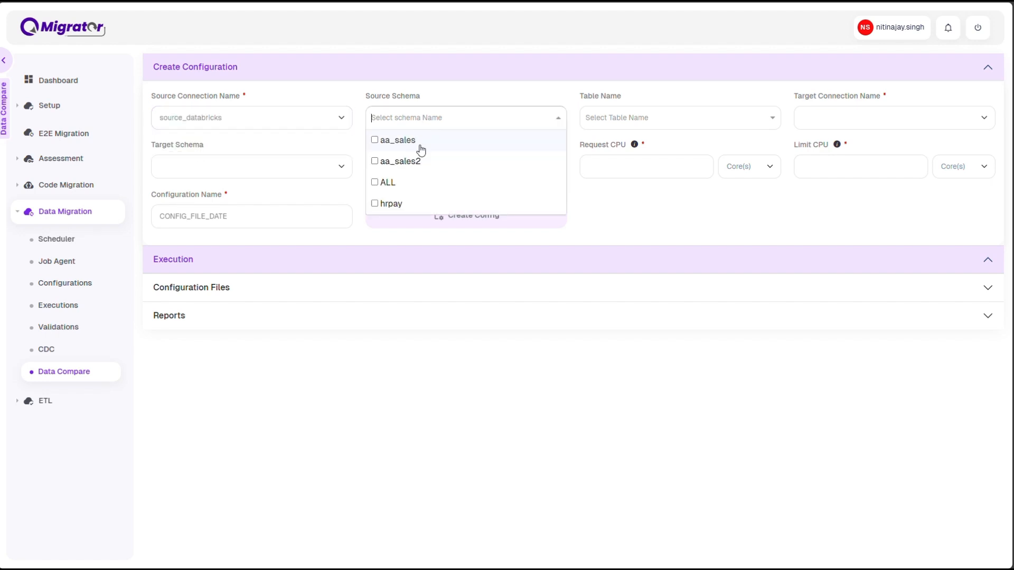
left_click(418, 145)
left_click(650, 95)
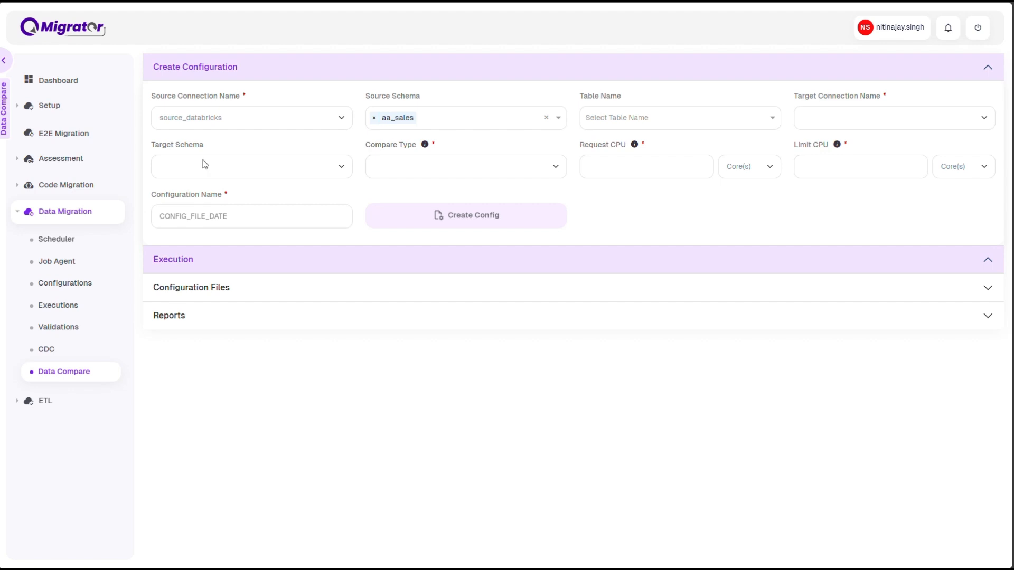
left_click(383, 166)
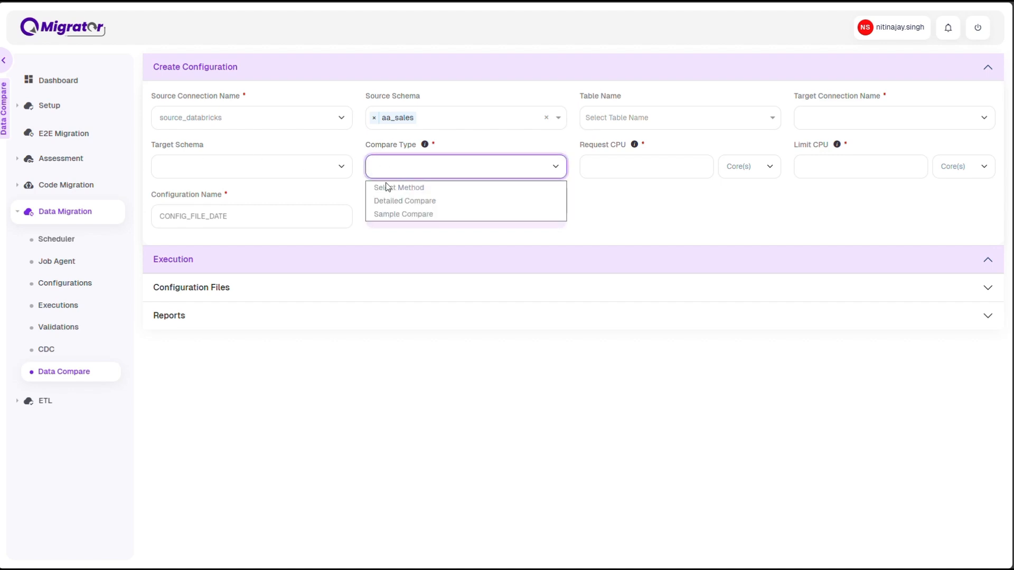
left_click(388, 198)
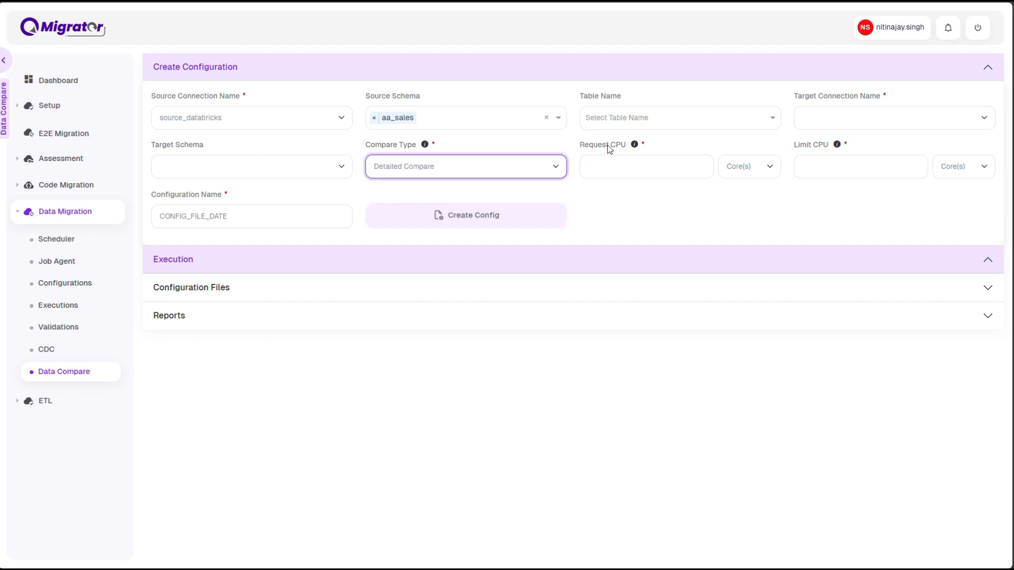
left_click(205, 218)
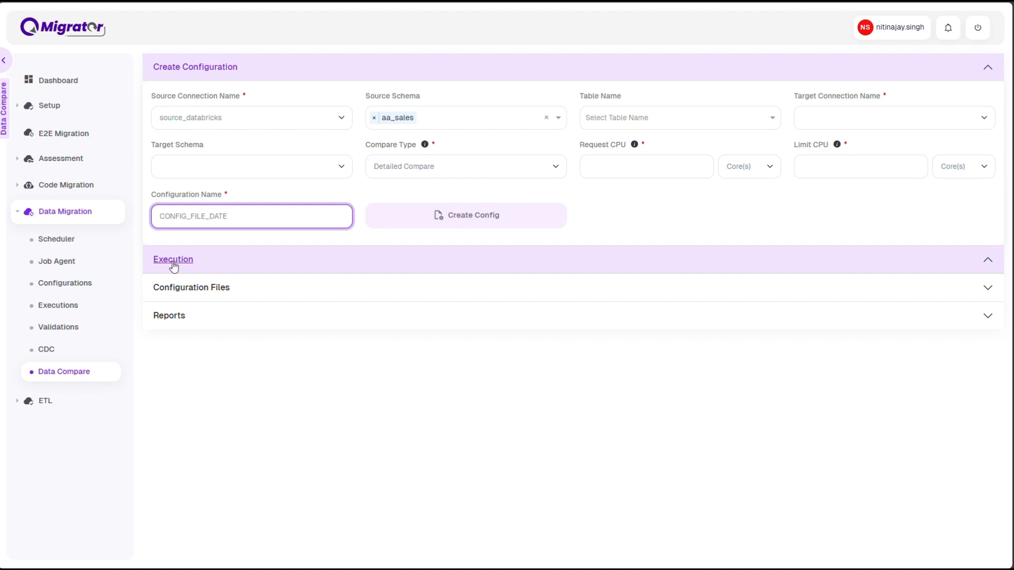
Step: List the Data Compare reports for source_databricks against Fabric_mirror, then download and open Summary_employees_~_data_compare_1614_2026_mirr.xlsx
left_click(161, 315)
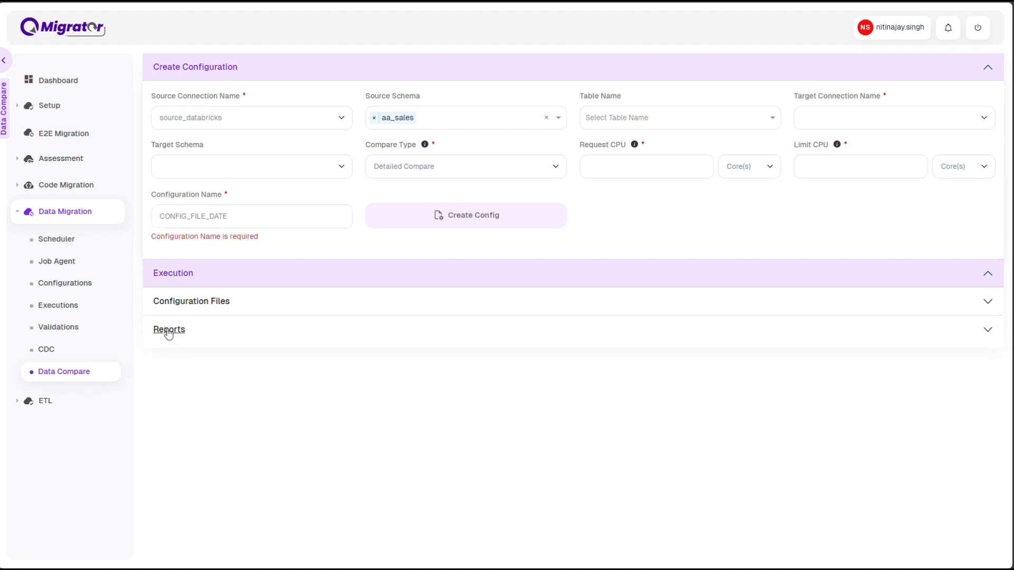
left_click(167, 332)
left_click(182, 379)
left_click(183, 415)
left_click(388, 381)
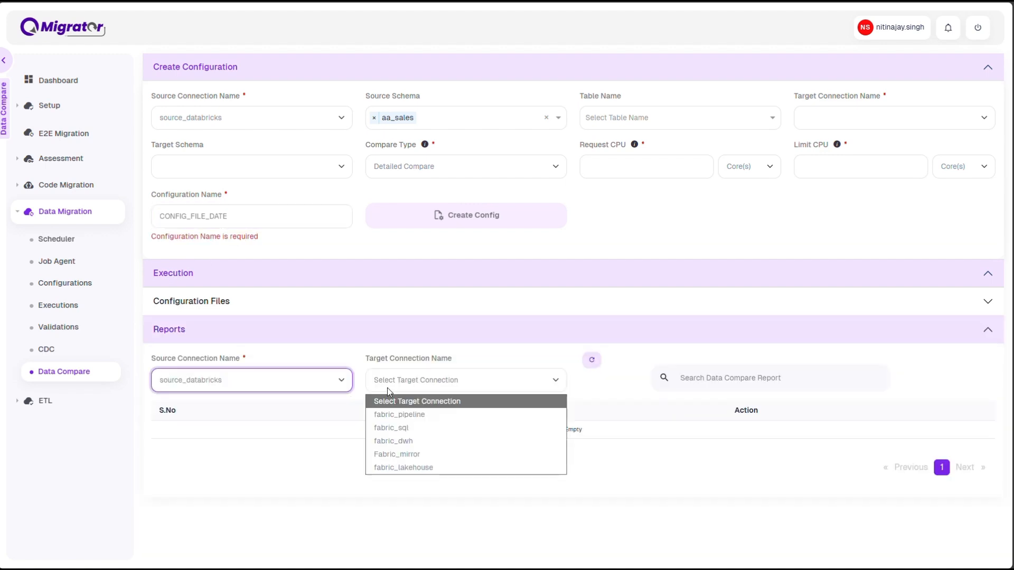
left_click(409, 457)
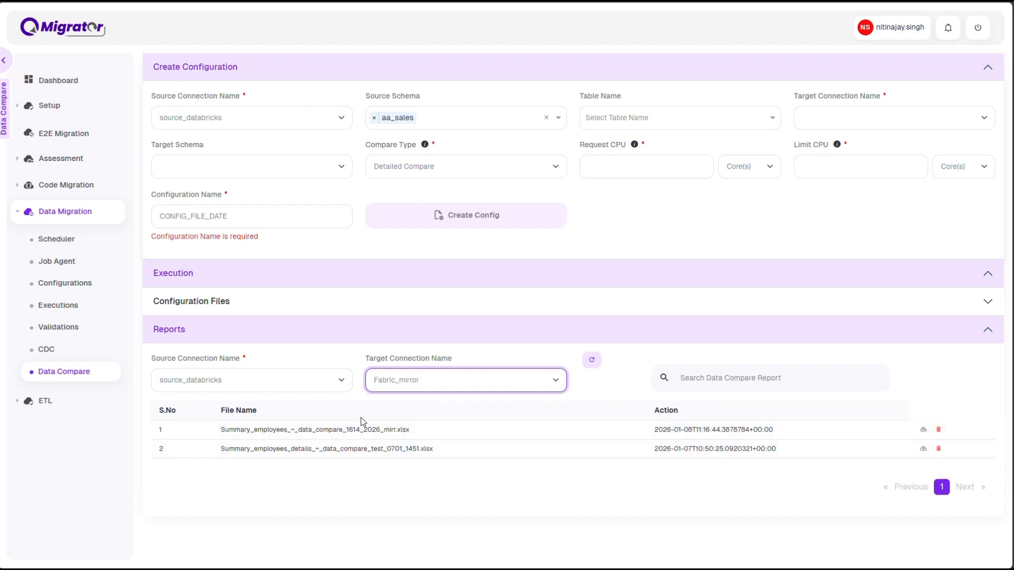
left_click(923, 430)
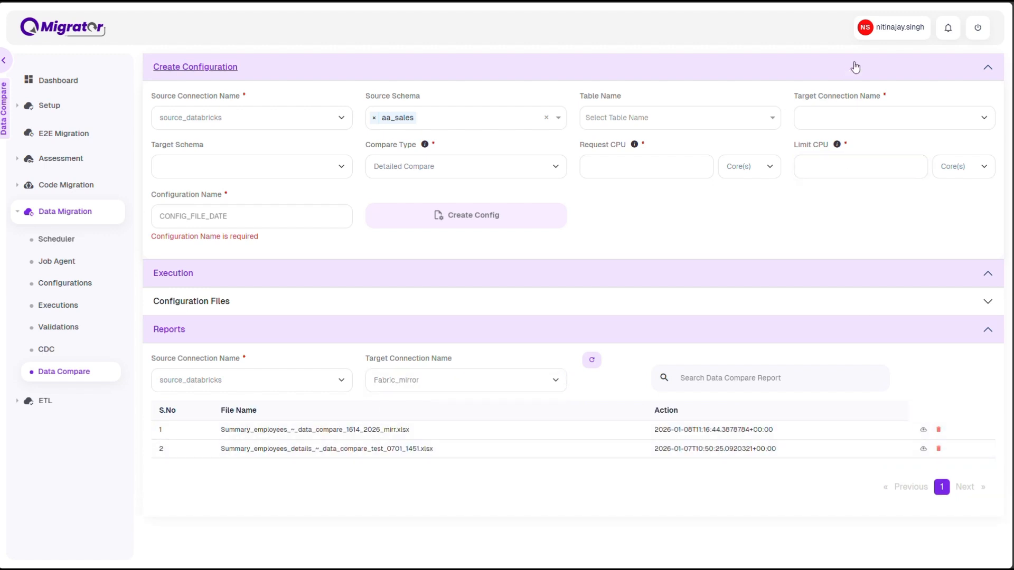
left_click(923, 429)
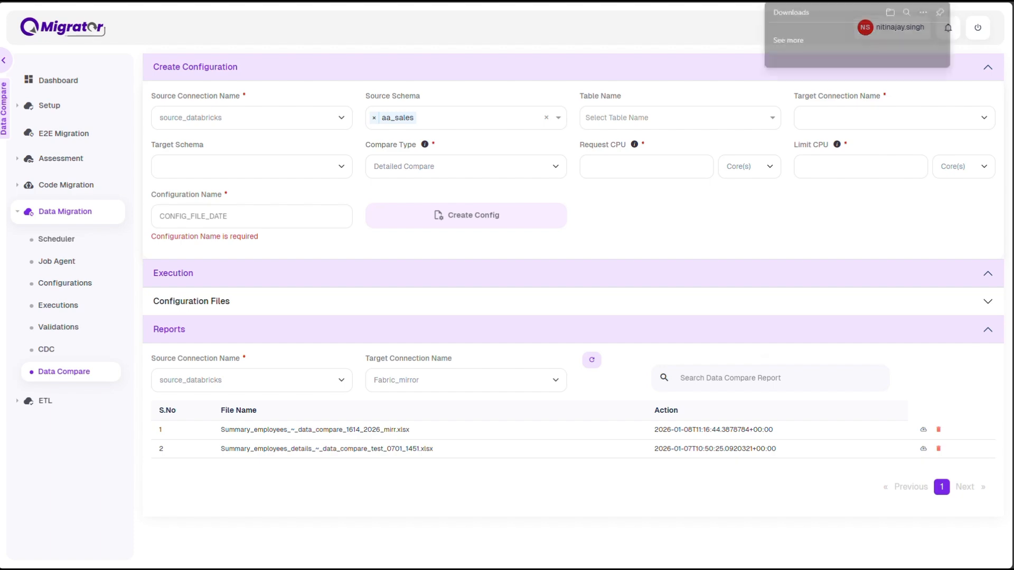
left_click(801, 53)
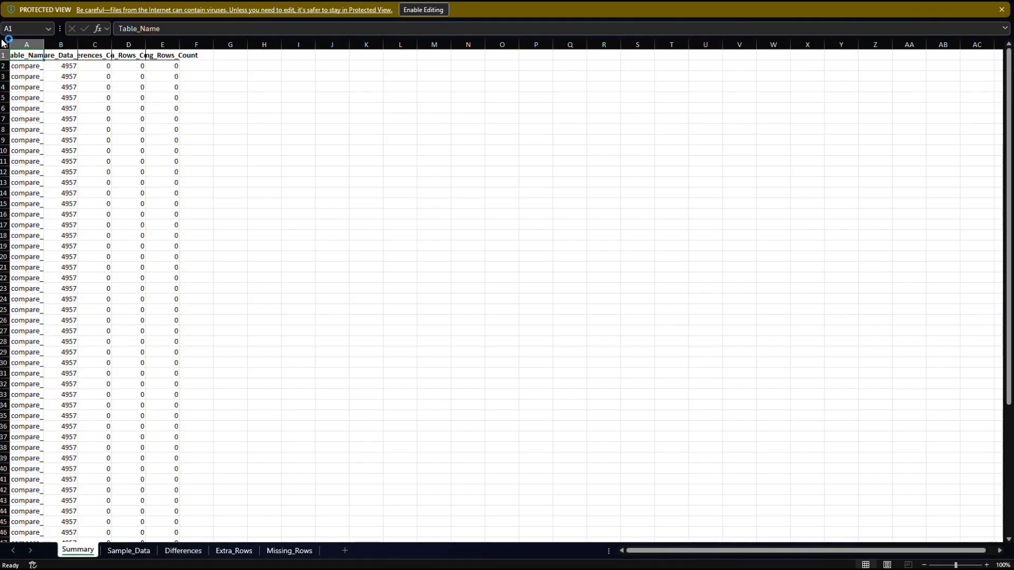
Step: Fit the column widths to their contents on the report's Summary and Sample_Data sheets
left_click(4, 40)
double_click(44, 44)
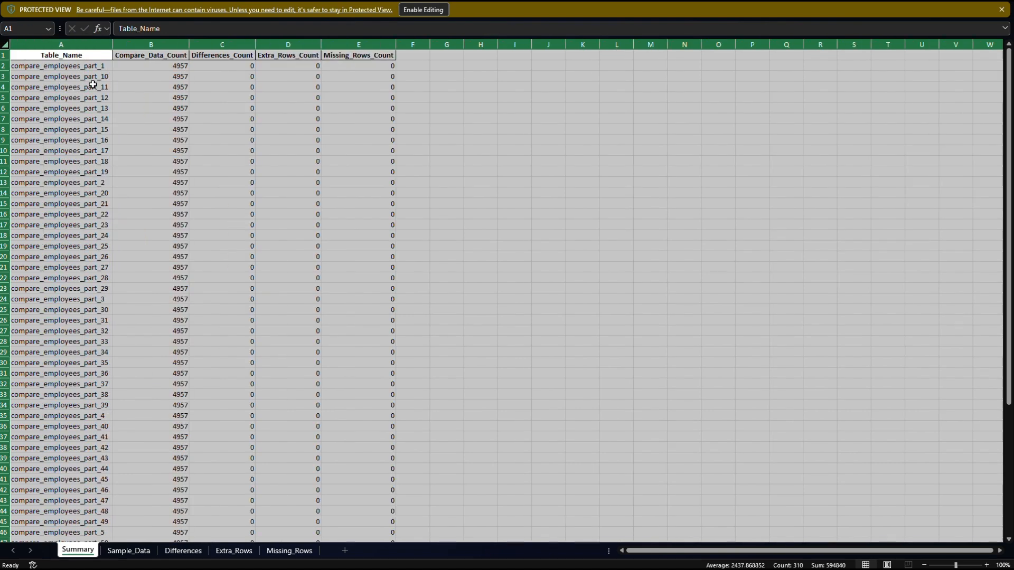
left_click(92, 84)
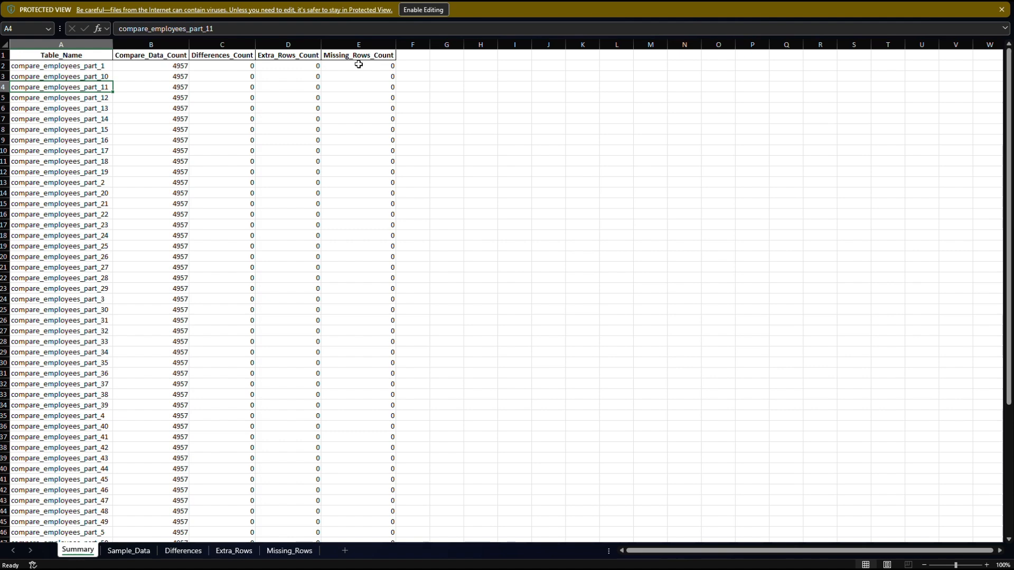
left_click(129, 550)
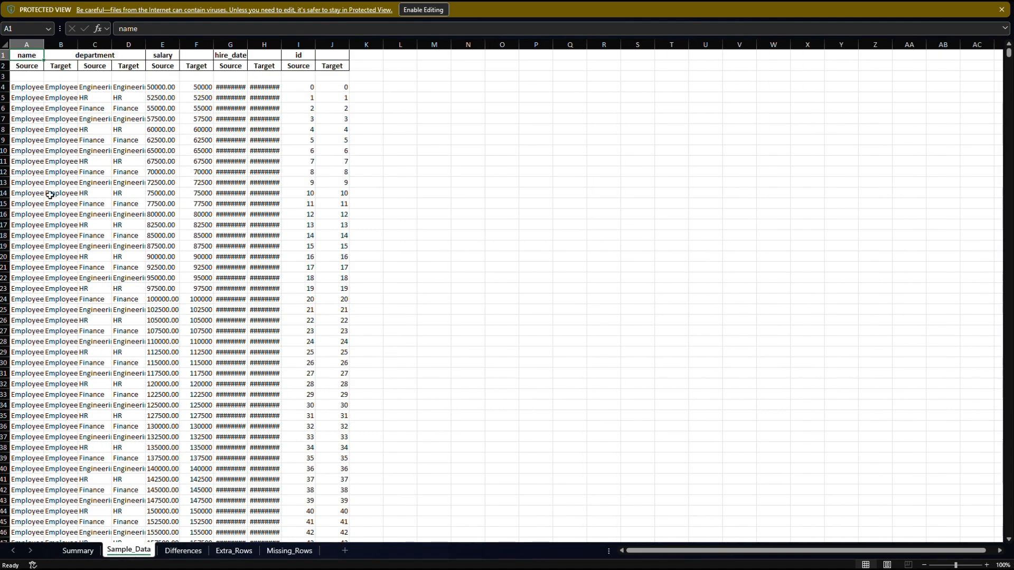
left_click(4, 44)
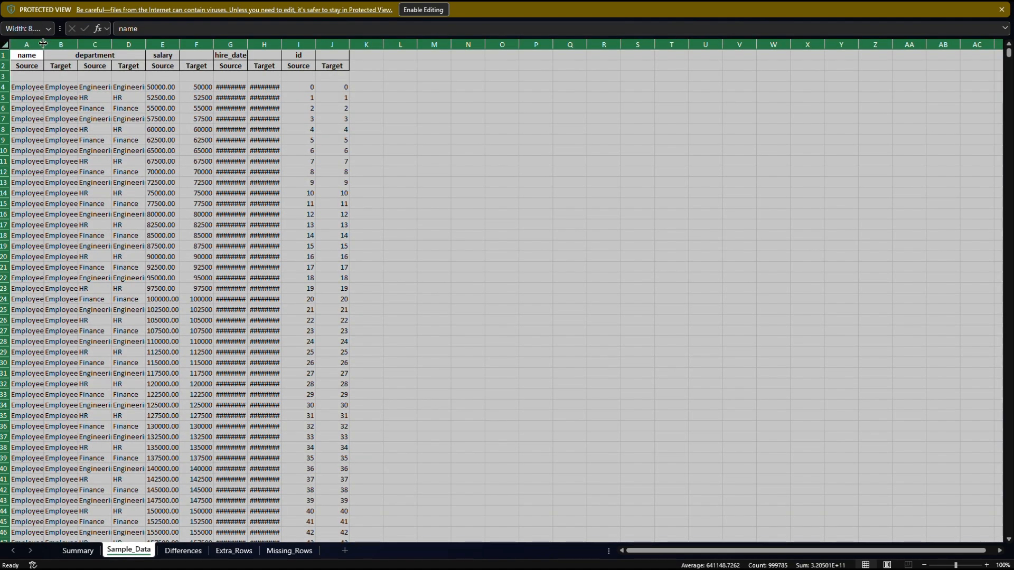
left_click(281, 314)
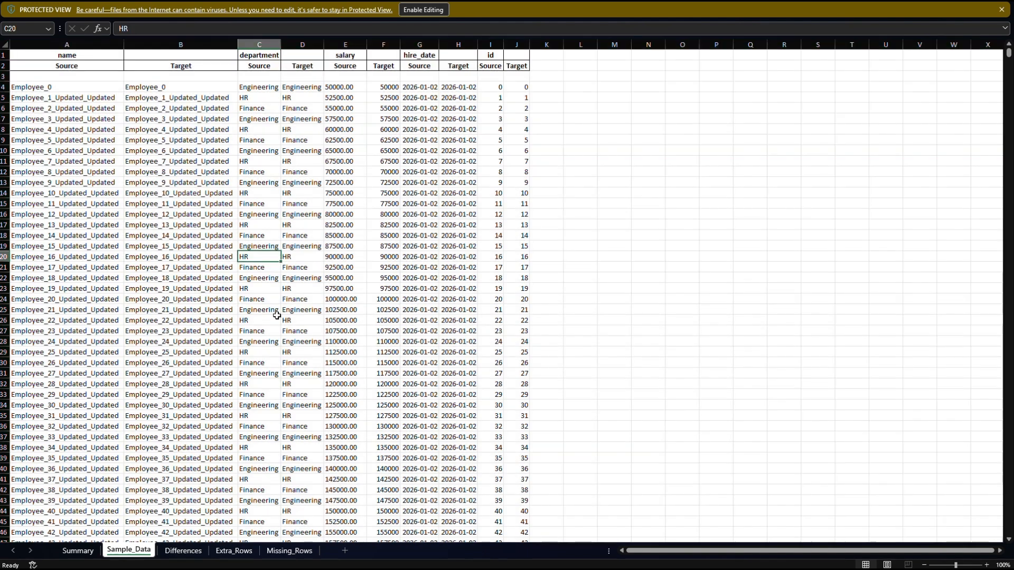
Step: Examine the report's Differences, Extra_Rows and Missing_Rows sheets for mismatches between source and target
left_click(167, 549)
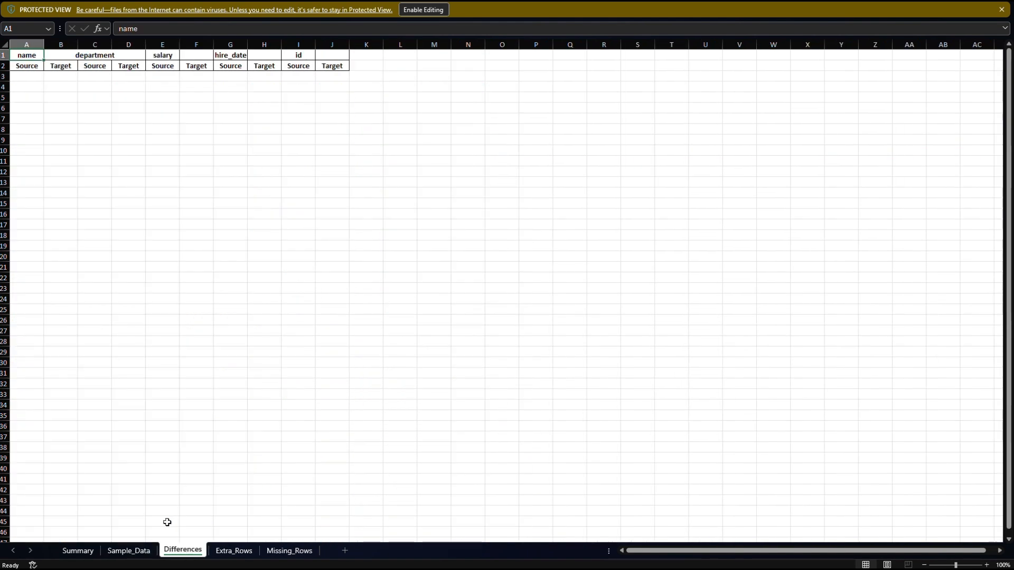
left_click(232, 551)
left_click(289, 551)
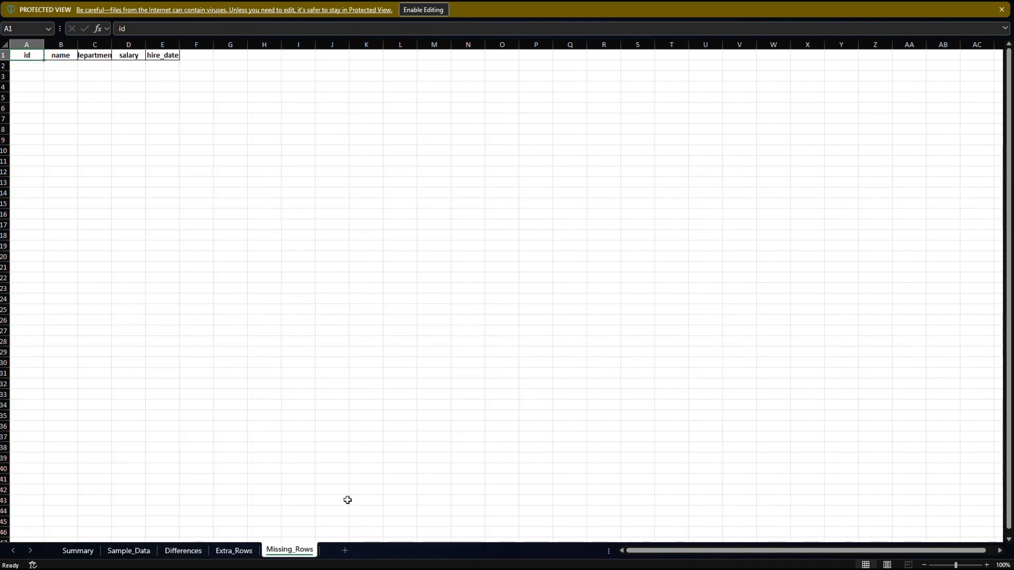
Step: Switch to QMigrator and set up an ETL Conversion with source connection source_databricks, target connection fabric_pipeline and object type Notebook
key("alt+Tab")
left_click(461, 248)
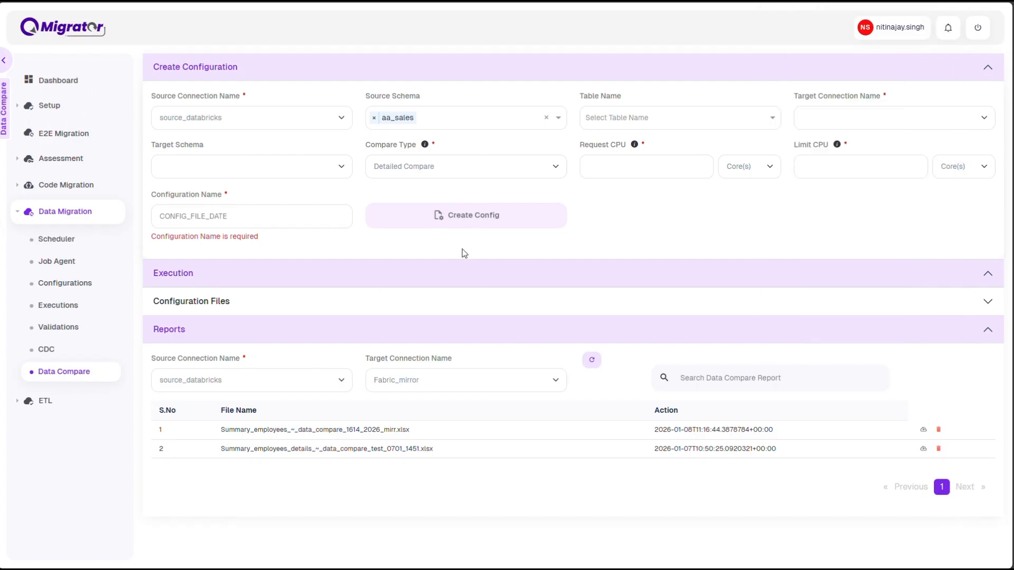
left_click(42, 403)
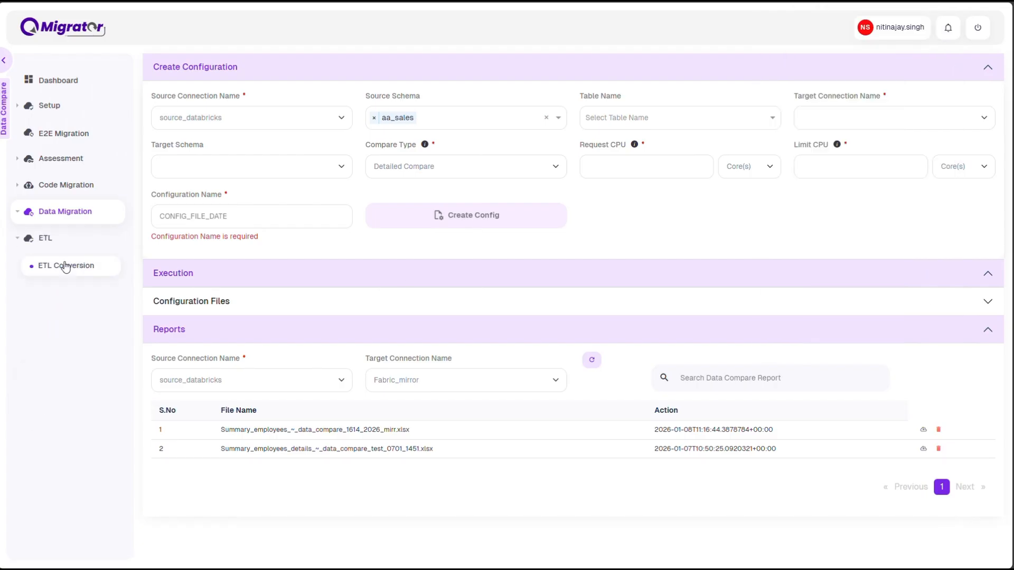
left_click(55, 265)
left_click(223, 117)
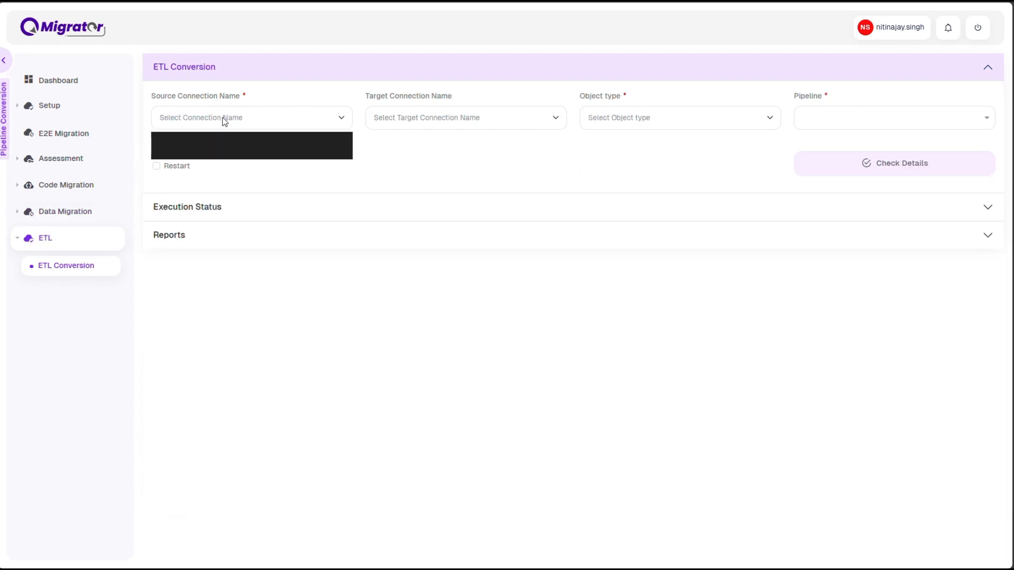
left_click(205, 153)
left_click(387, 123)
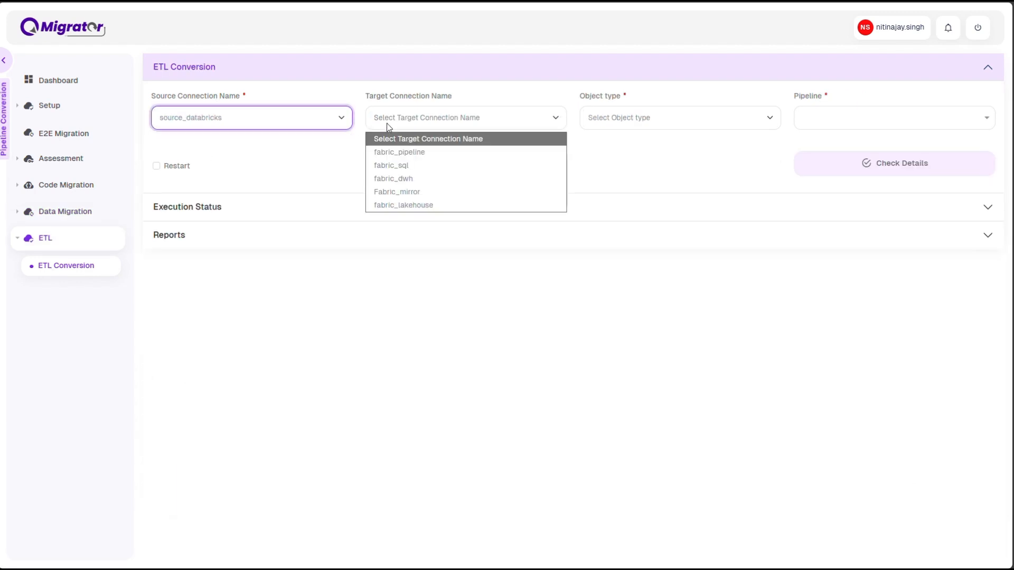
left_click(393, 151)
left_click(648, 119)
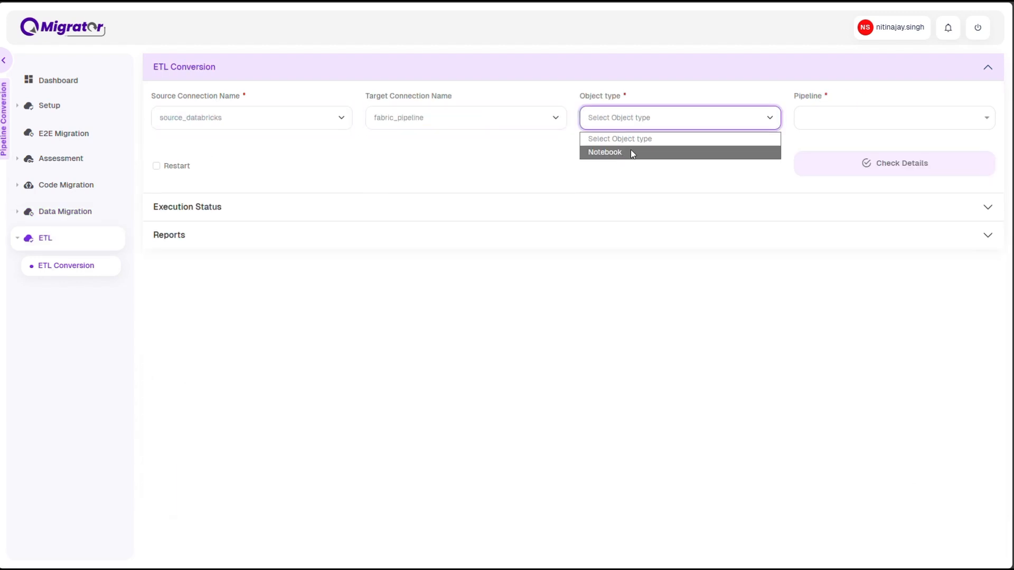
left_click(652, 152)
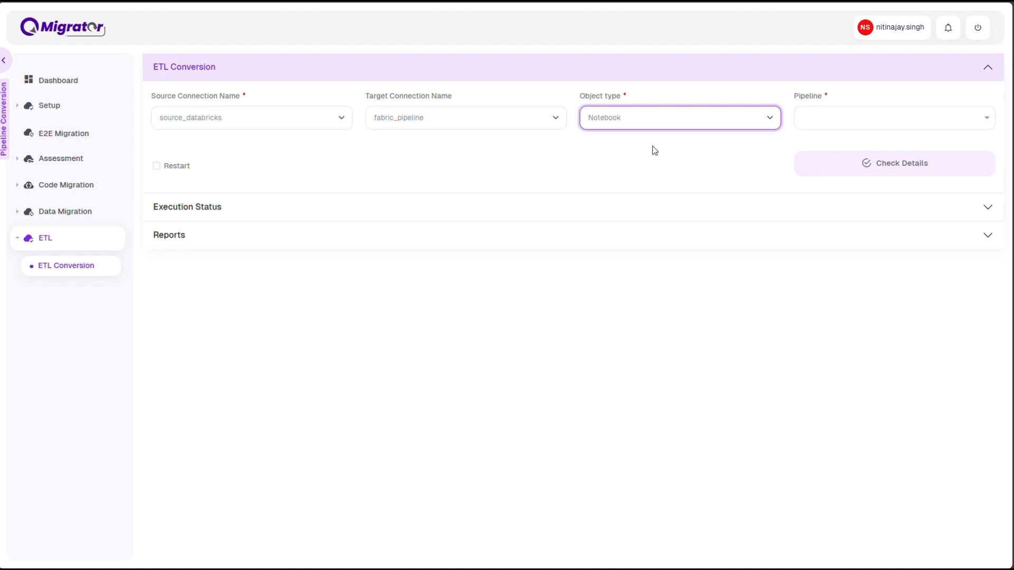
Step: Select the pipelines employee_pipeline, employee_pipeline_orchestrator, Enterprise_Data_Transformation_Pipeline and Production_ETL_Pipeline_Complete, check the details and execute the conversion
left_click(817, 119)
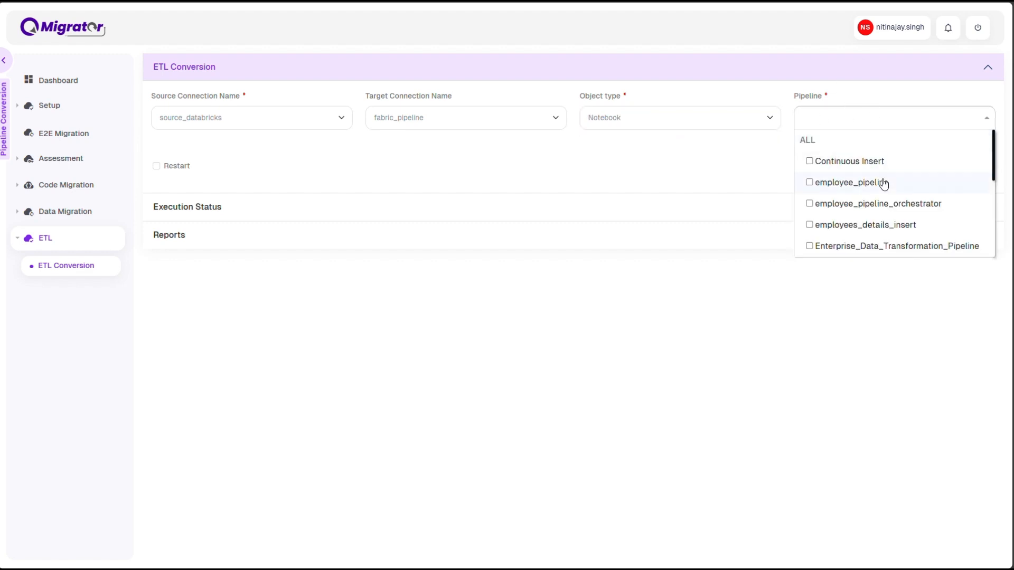
left_click(856, 190)
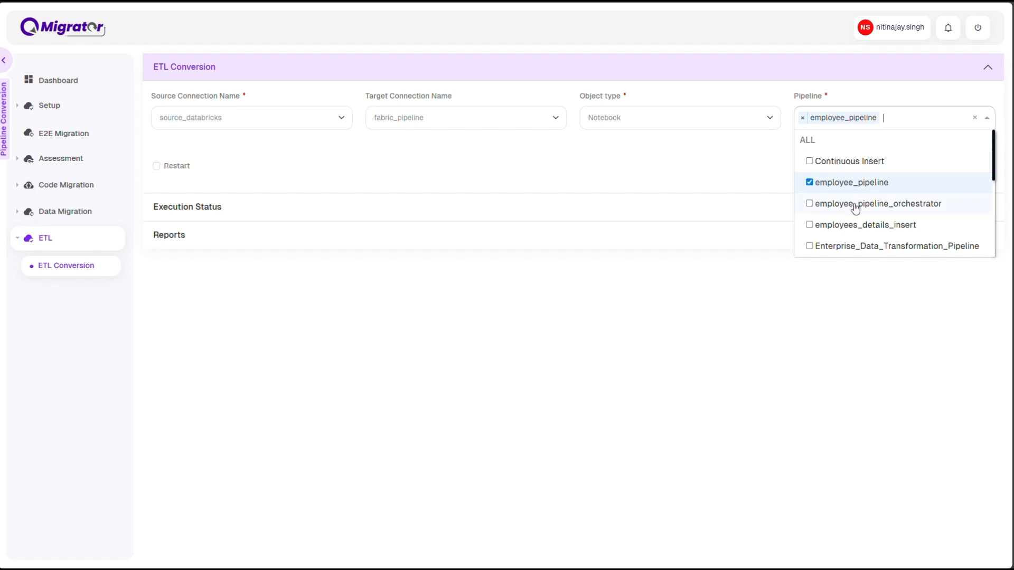
left_click(854, 206)
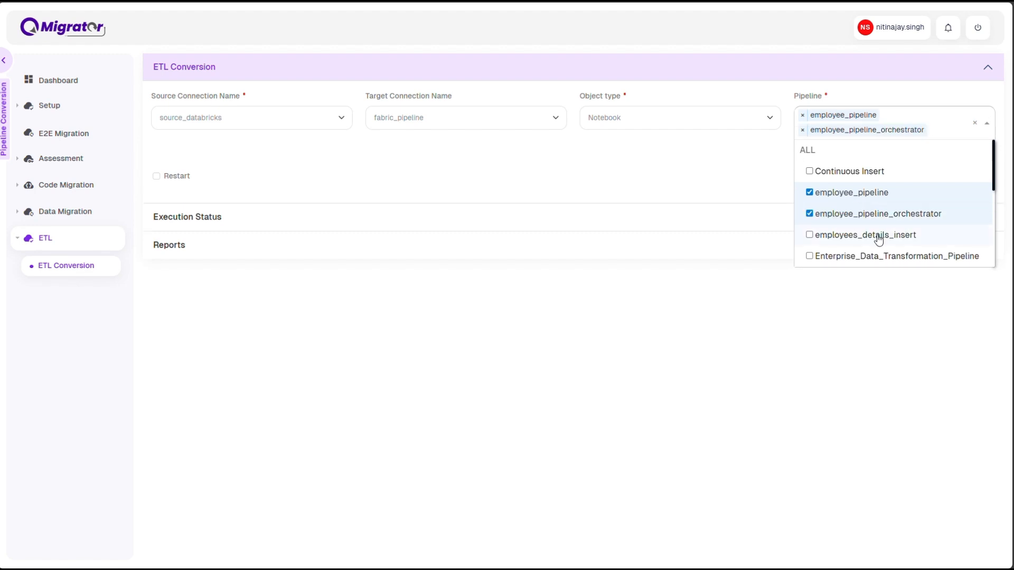
scroll(881, 238, "down", 1)
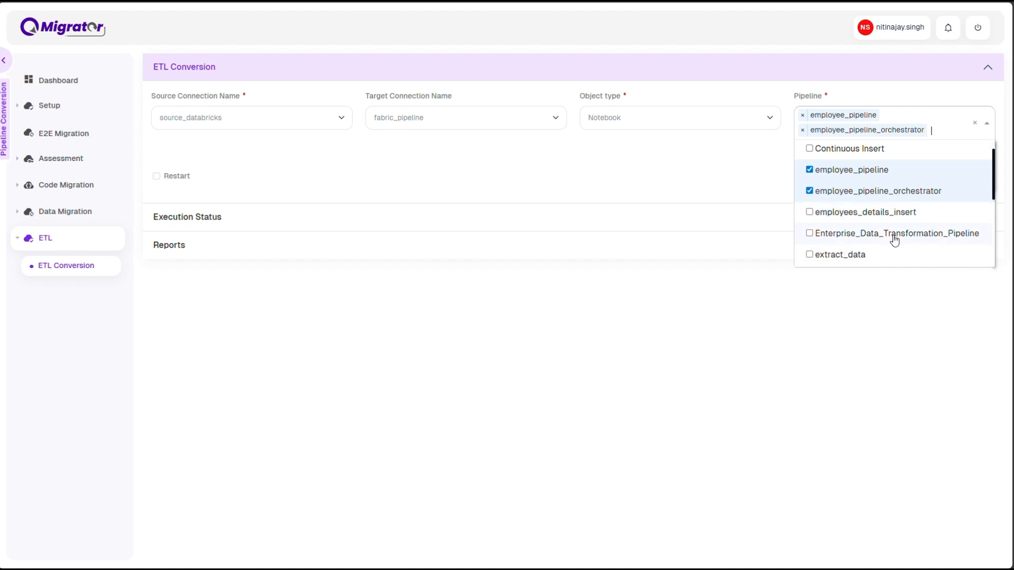
left_click(943, 237)
scroll(940, 236, "down", 4)
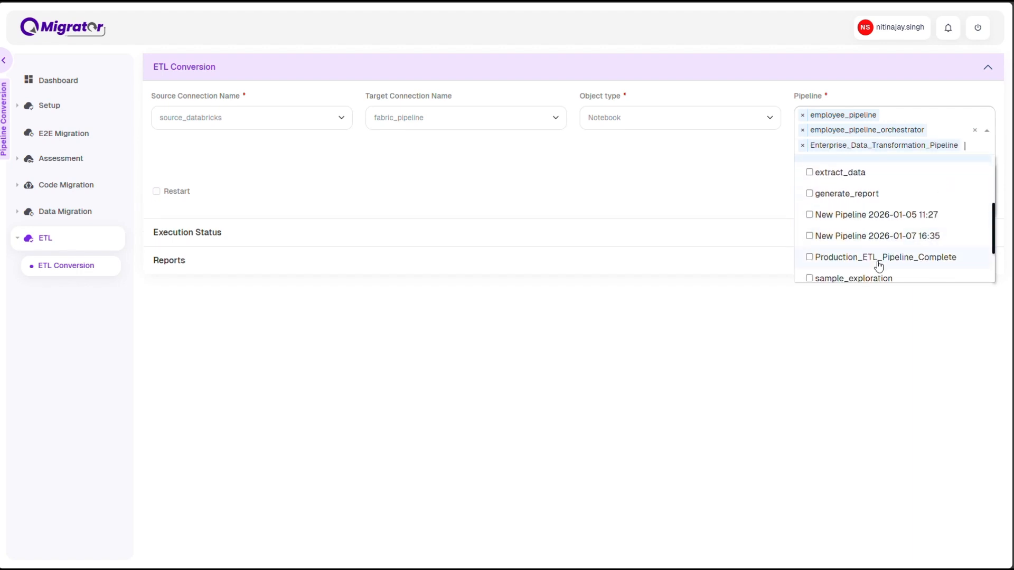
left_click(878, 264)
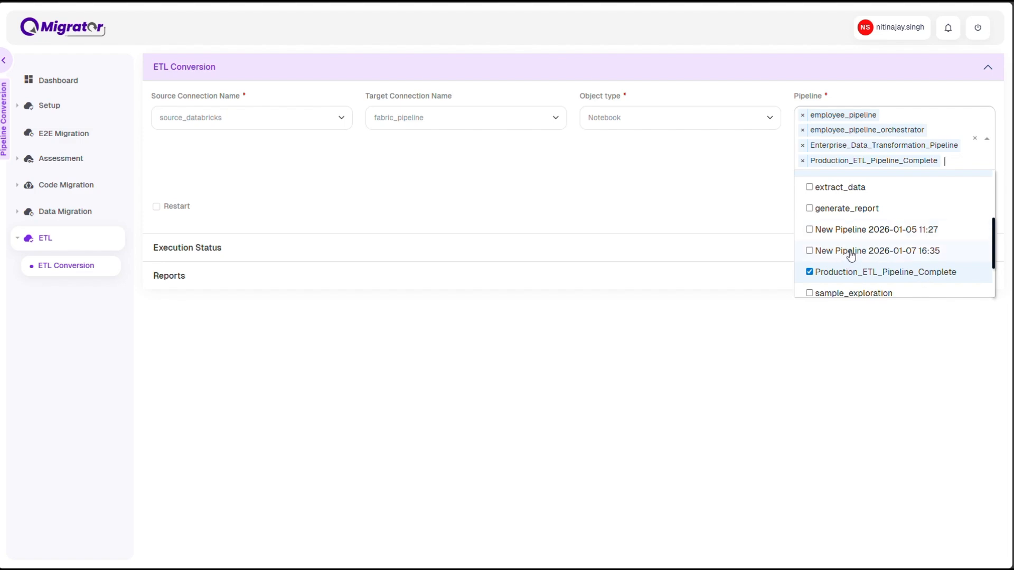
left_click(755, 185)
left_click(843, 206)
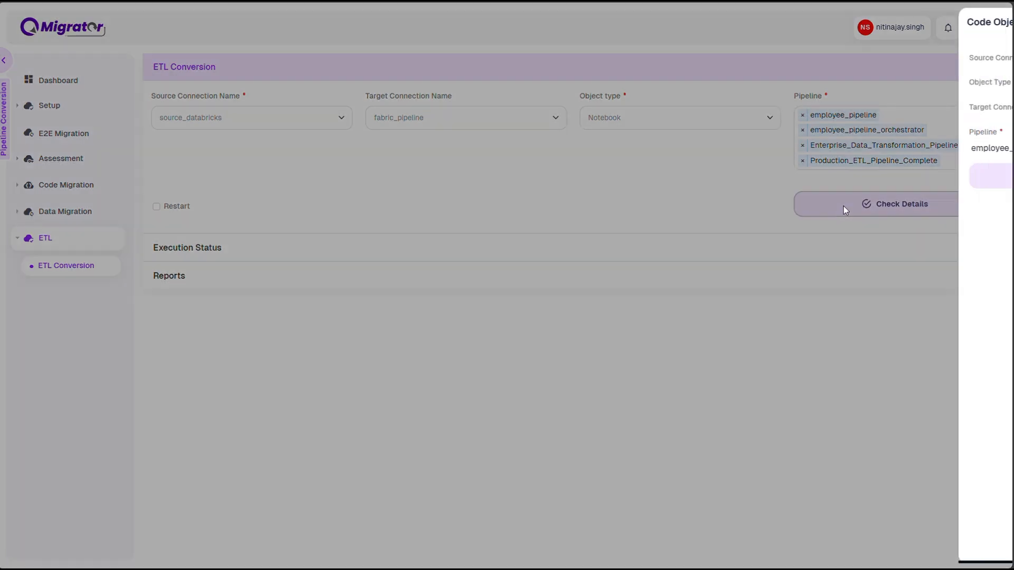
left_click(888, 178)
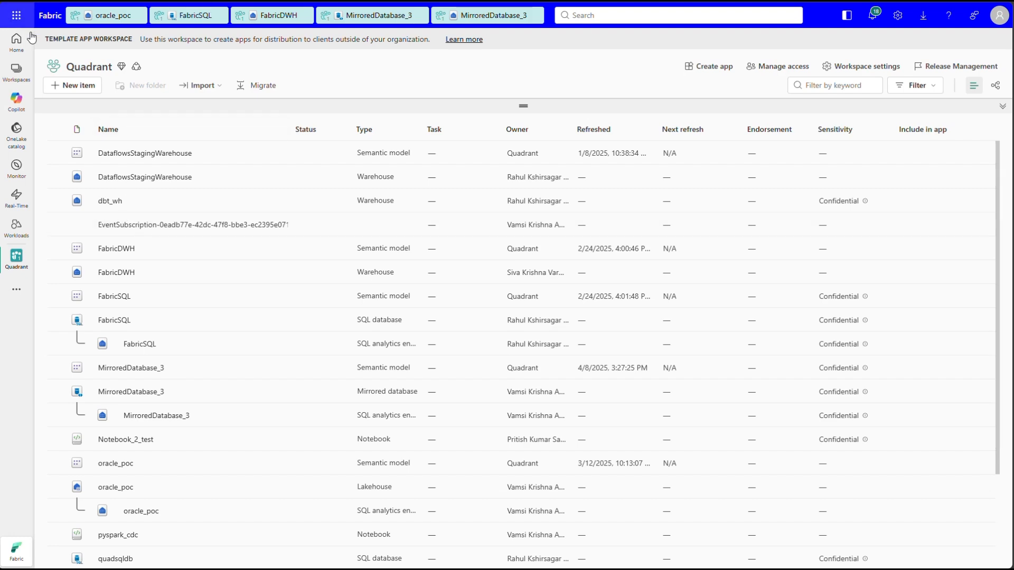
Step: Look through the Quadrant workspace's items in Fabric, and examine the source employee_pipeline_orchestrator notebook's code in Databricks
scroll(157, 289, "down", 3)
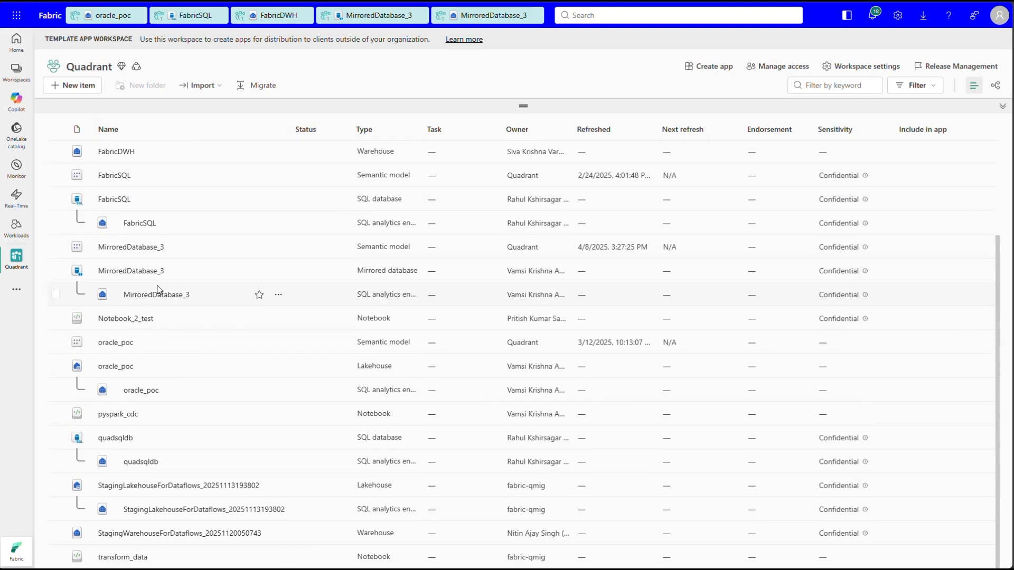
scroll(157, 289, "up", 3)
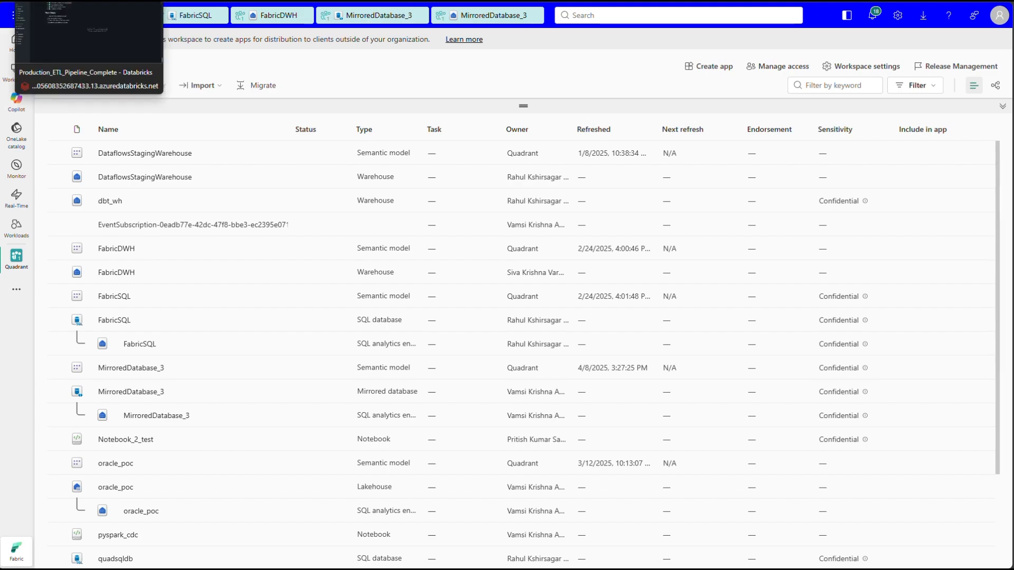
left_click(79, 2)
left_click(197, 39)
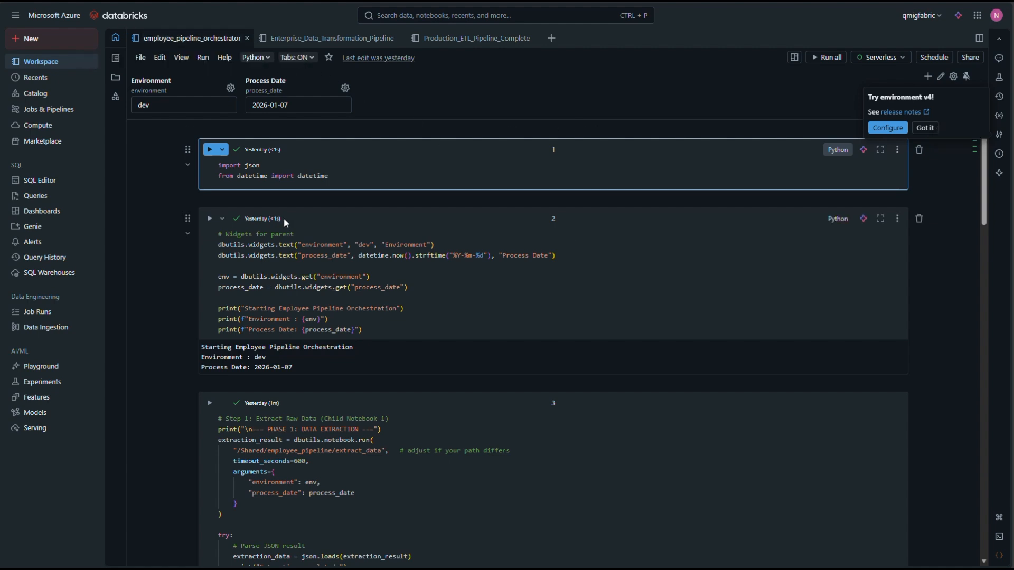
scroll(285, 223, "down", 2)
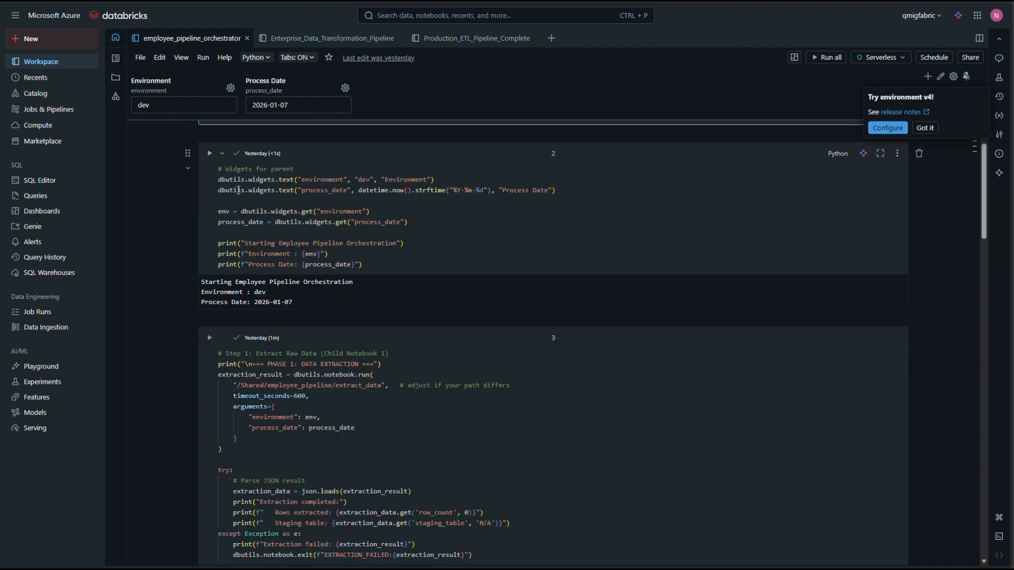
left_click(275, 179)
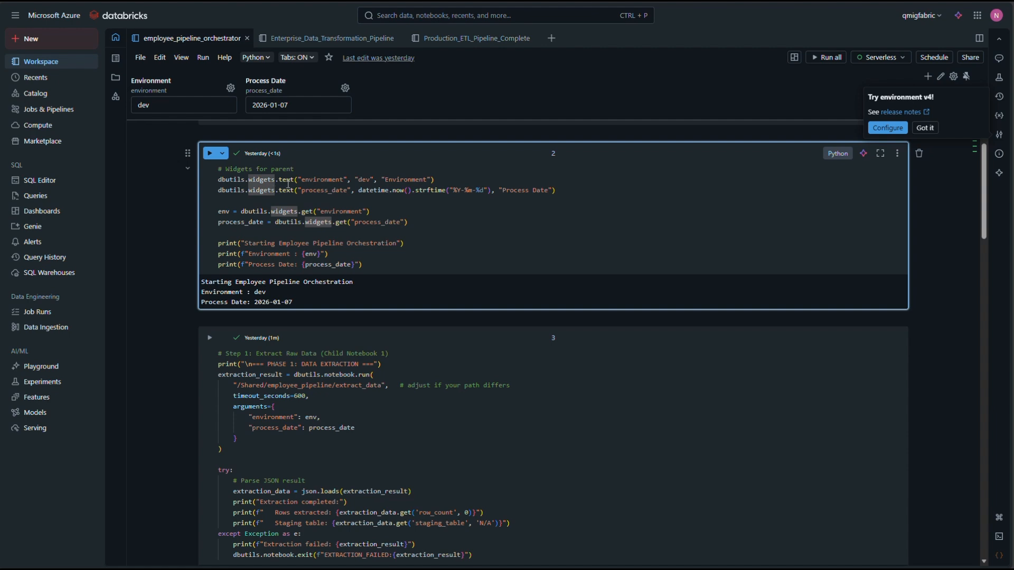
scroll(392, 210, "down", 15)
Step: Examine the code of the source notebooks Enterprise_Data_Transformation_Pipeline and Production_ETL_Pipeline_Complete in Databricks
left_click(341, 38)
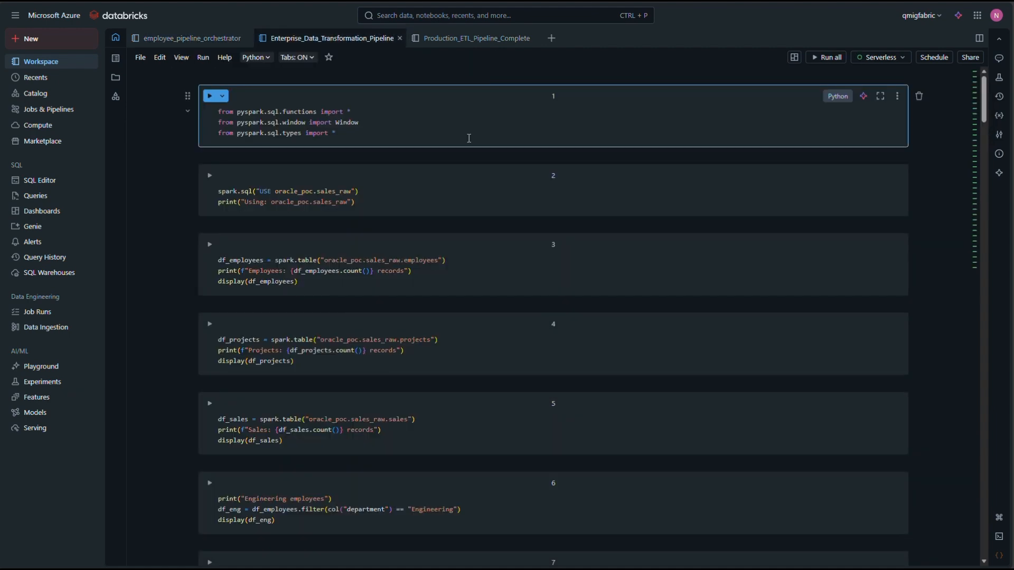
scroll(386, 207, "down", 15)
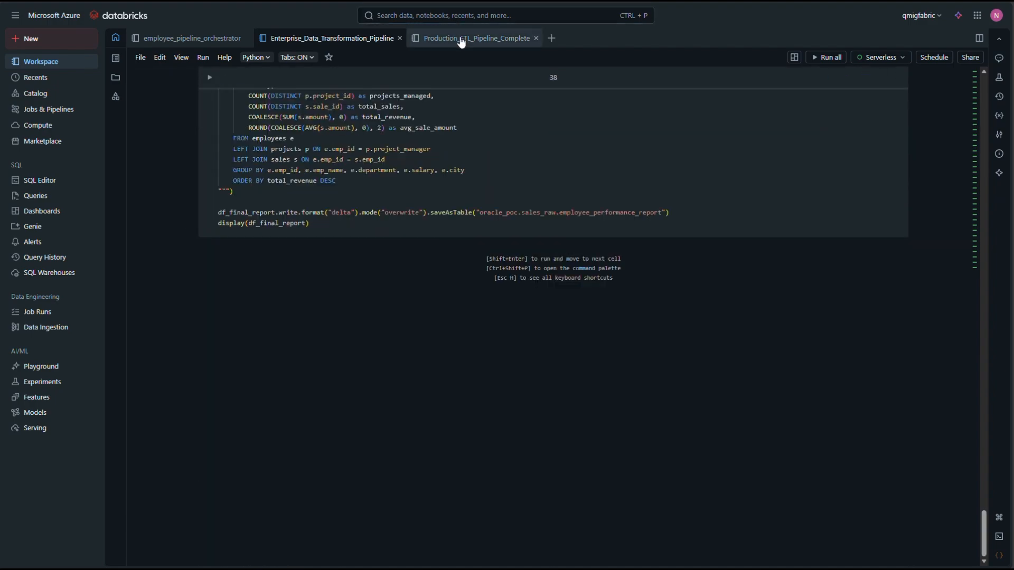
left_click(461, 40)
scroll(461, 132, "up", 10)
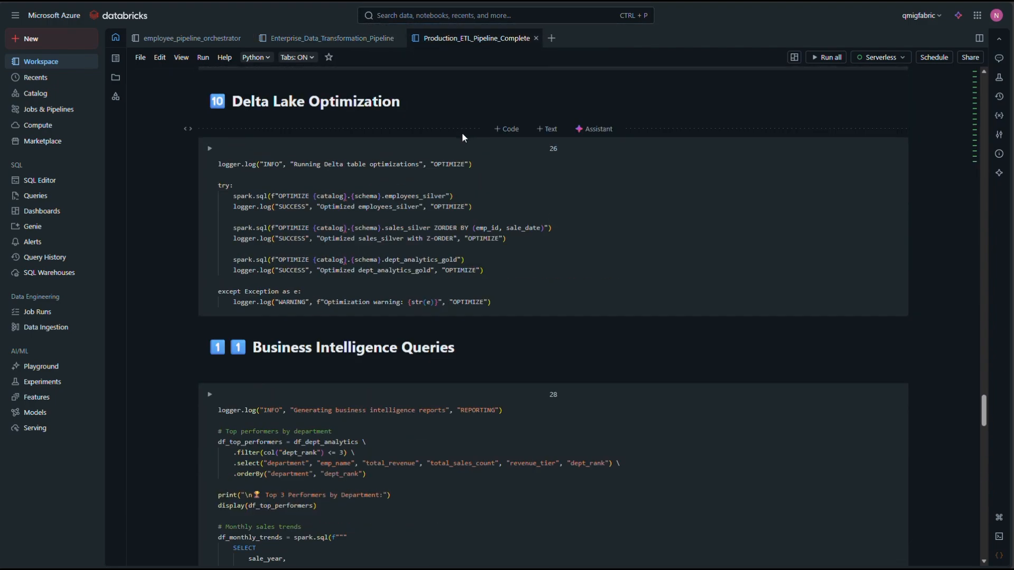
scroll(462, 133, "up", 15)
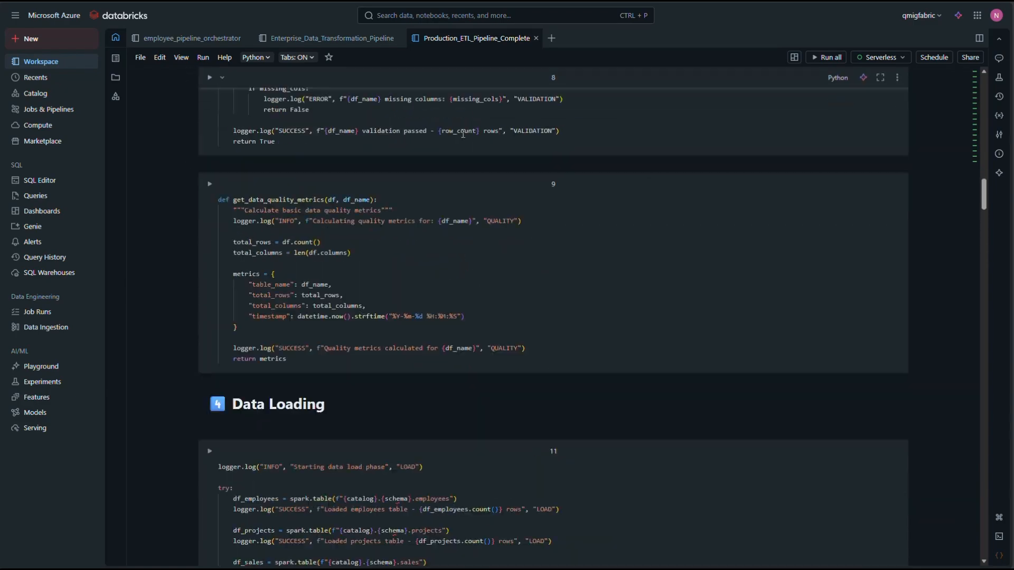
scroll(463, 134, "up", 10)
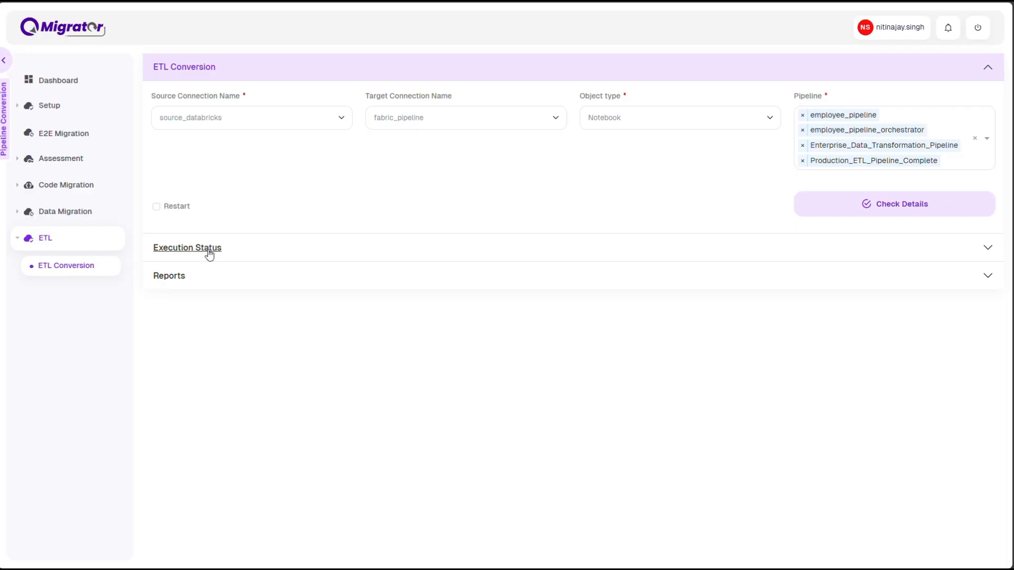
Step: Show the ETL conversion's execution status in QMigrator and refresh the Quadrant workspace in Fabric
left_click(209, 252)
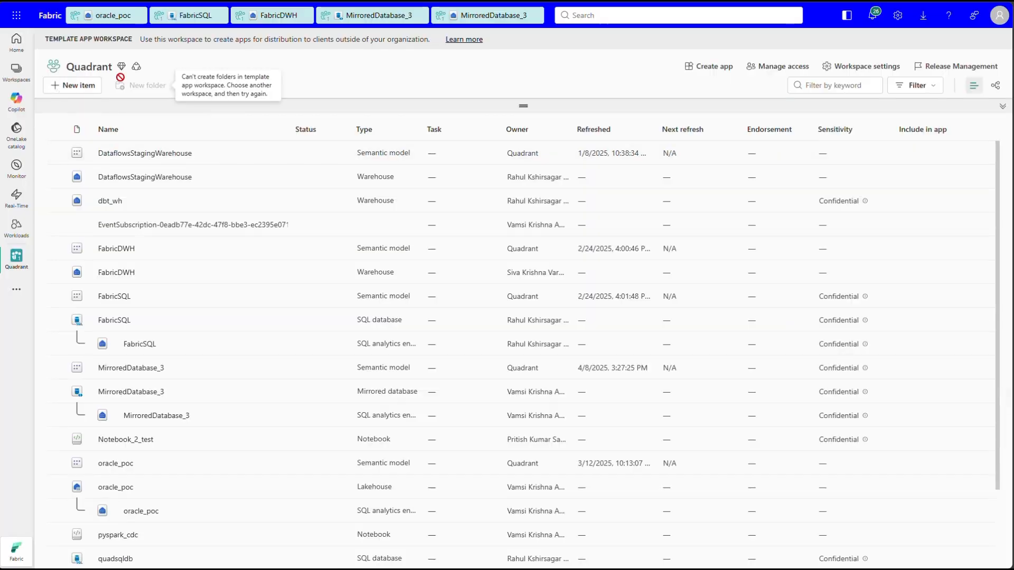
left_click(25, 1)
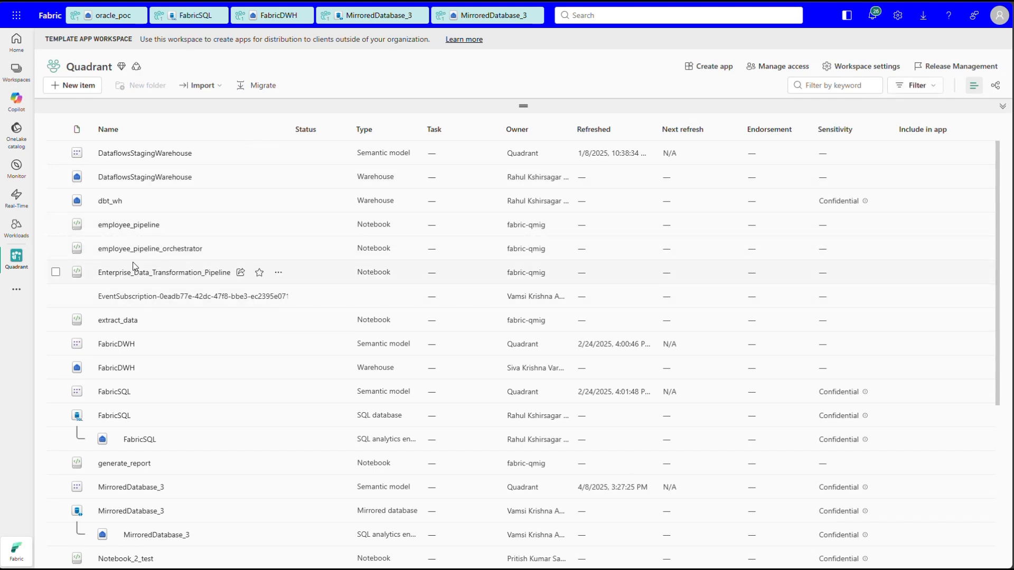
Step: Open the converted employee_pipeline_orchestrator notebook from the Quadrant workspace in a new tab and review its code cells
right_click(164, 249)
left_click(180, 258)
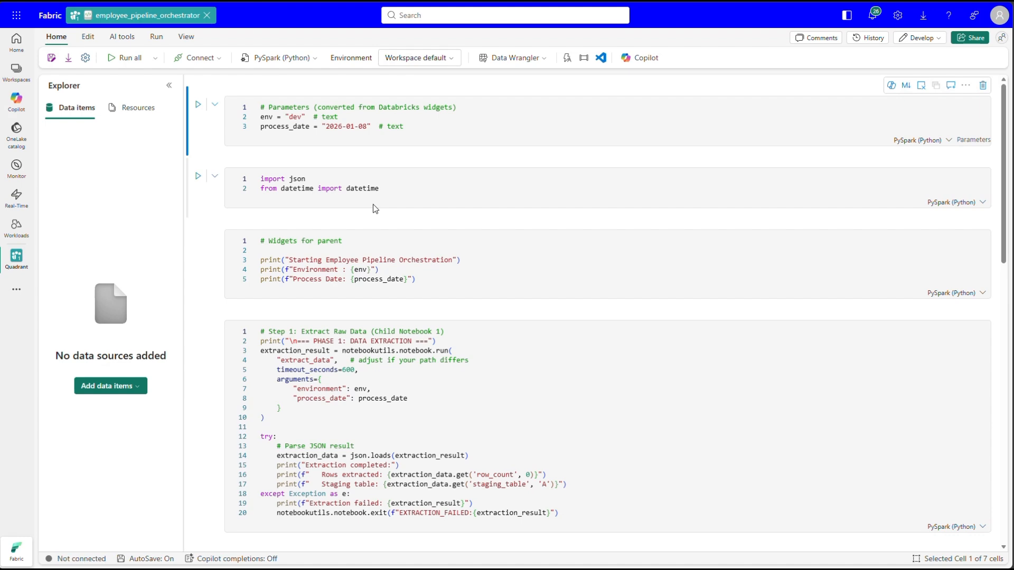
scroll(375, 209, "down", 15)
scroll(385, 464, "up", 10)
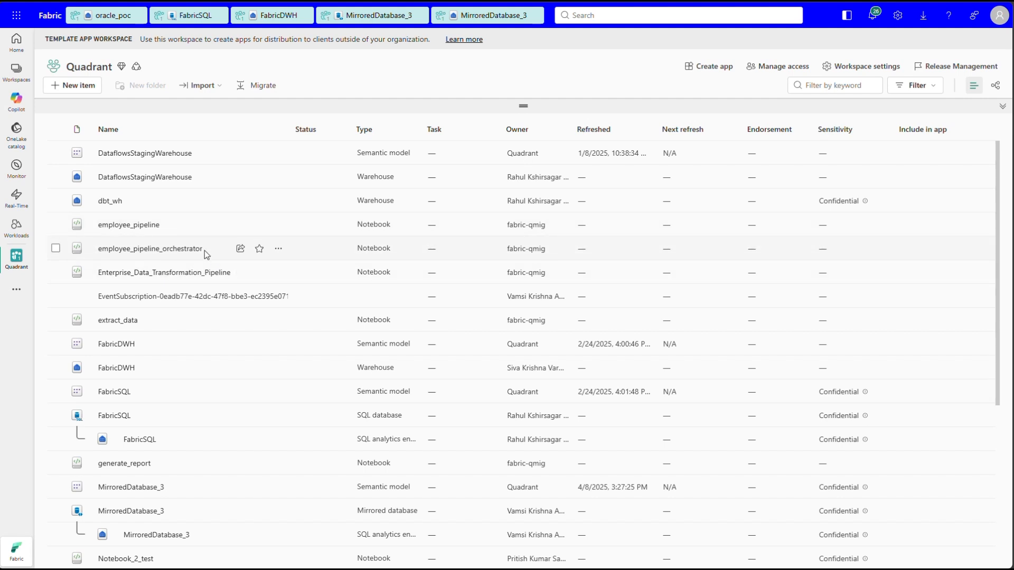
Step: Open the converted Enterprise_Data_Transformation_Pipeline notebook in a new tab and review its code cells
right_click(178, 271)
left_click(195, 281)
key("ctrl+Tab")
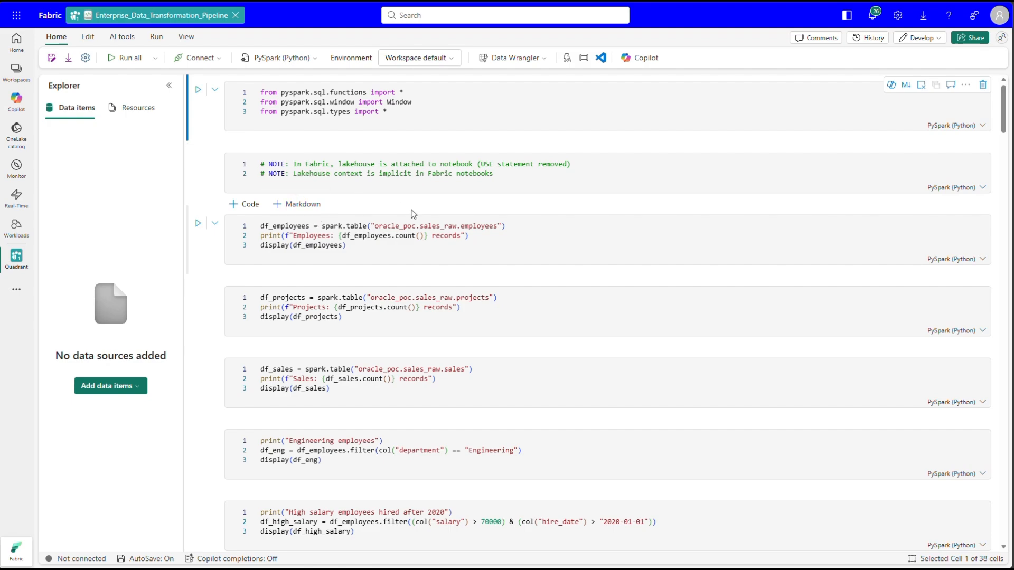
scroll(516, 333, "down", 15)
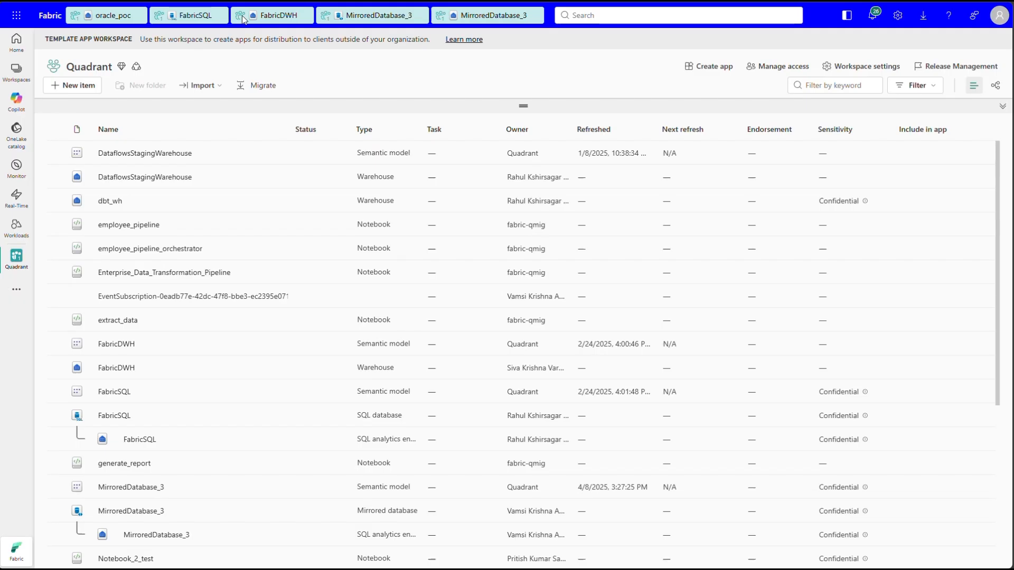
Step: Open the converted Production_ETL_Pipeline_Complete notebook from the Quadrant workspace in a new tab and review its features and parameters
scroll(309, 284, "down", 5)
right_click(159, 390)
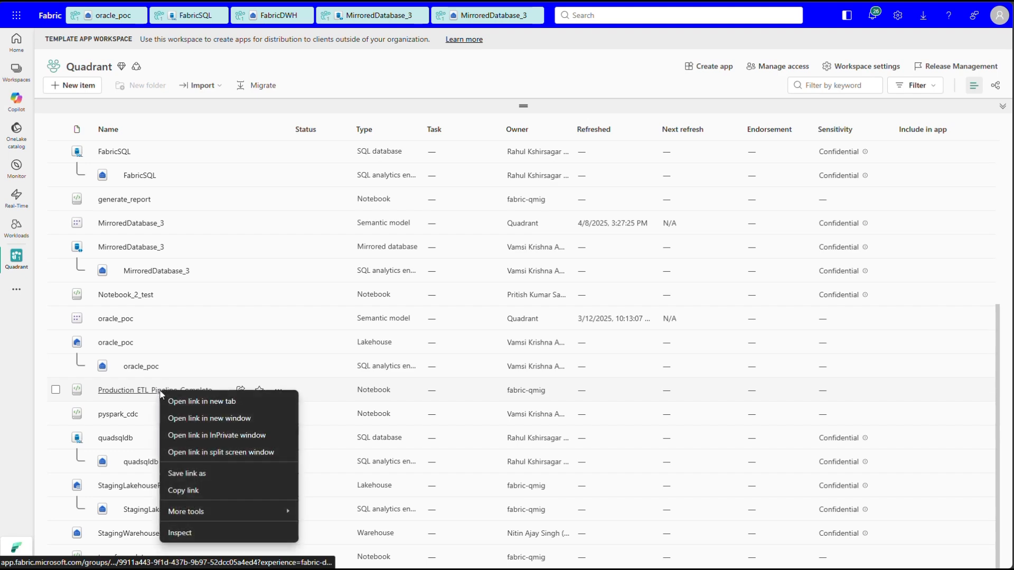
left_click(196, 402)
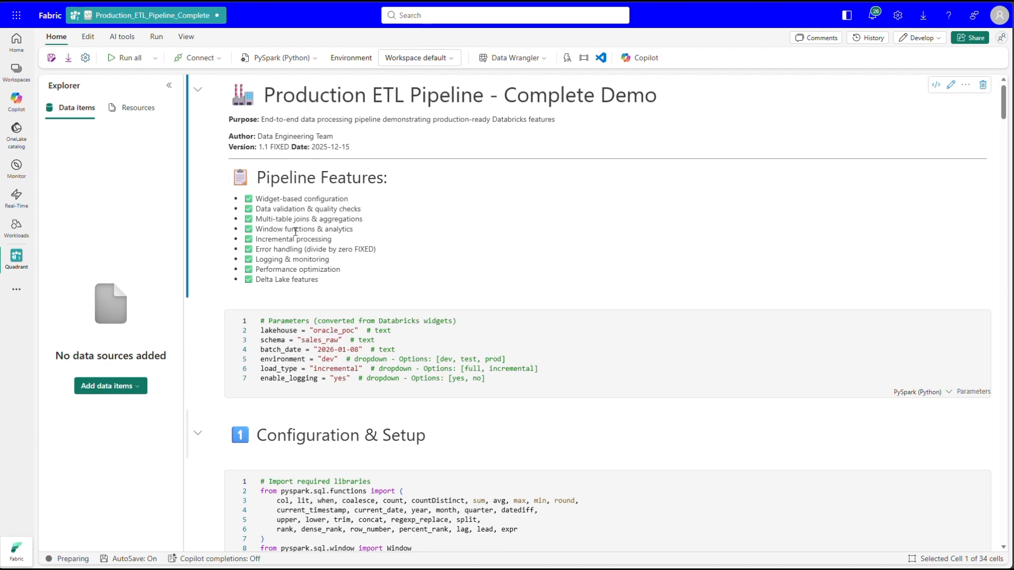
scroll(360, 263, "down", 1)
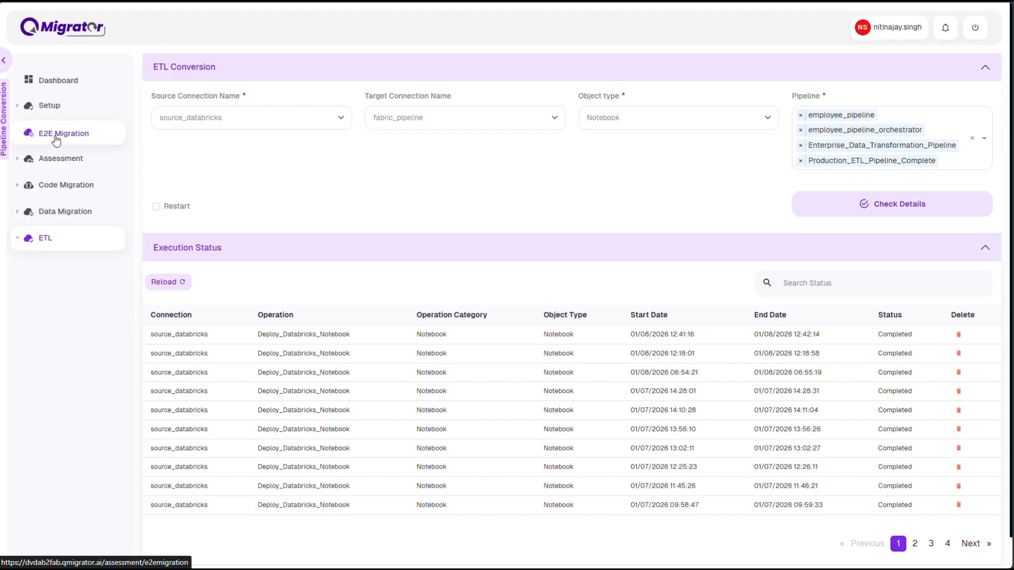
Step: Switch to QMigrator and open the E2E Migration setup form
left_click(56, 135)
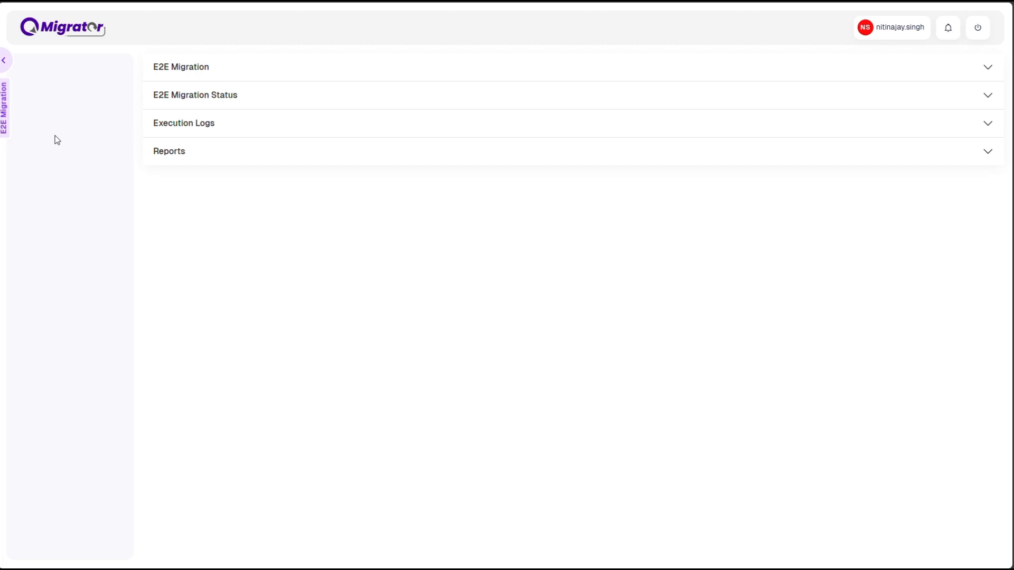
left_click(159, 74)
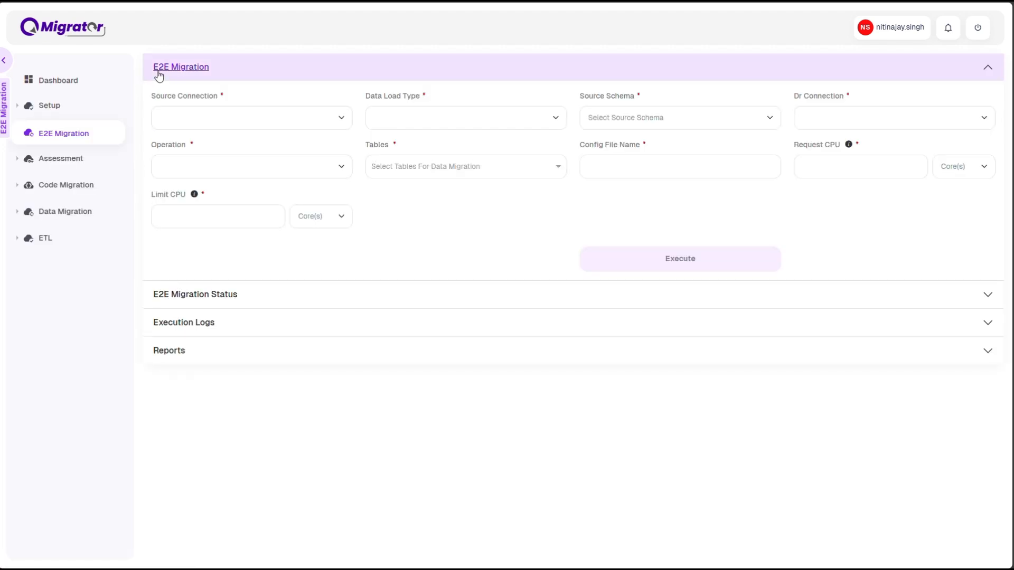